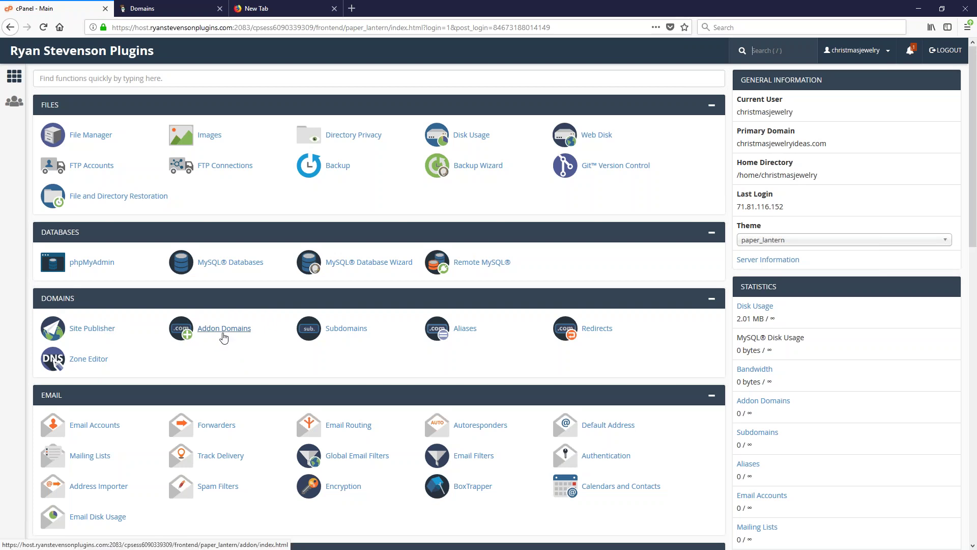
Go to the Addon Domains page from the Domains section of cPanel
click(222, 333)
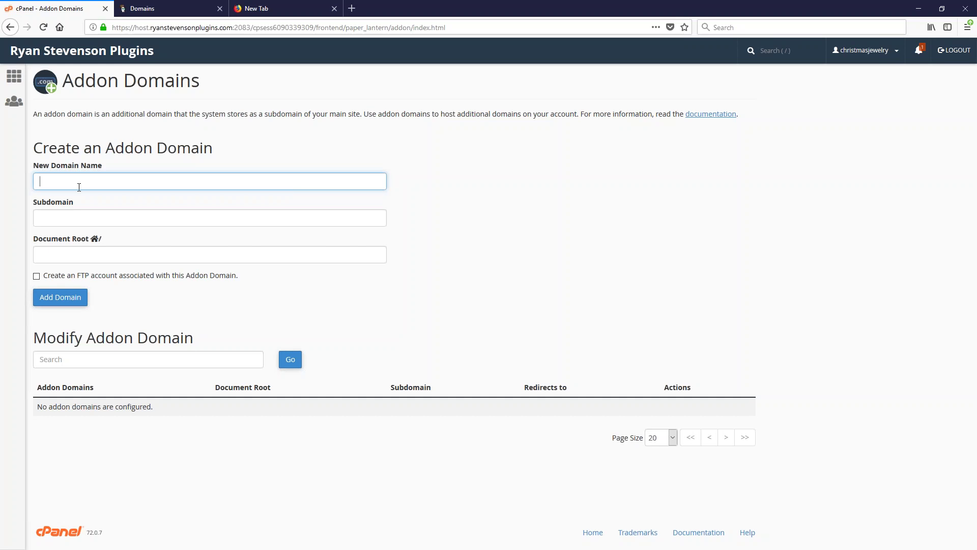
Enter example.com as the new addon domain so the subdomain and document root auto-fill
text(explain)
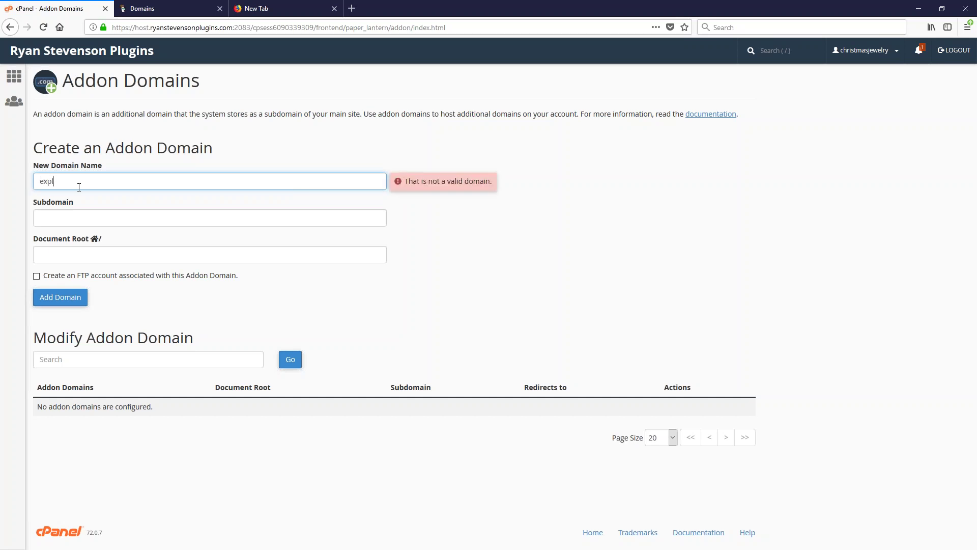
key(BackSpace)
key(BackSpace)
key(BackSpace)
key(BackSpace)
key(BackSpace)
text(ample.com)
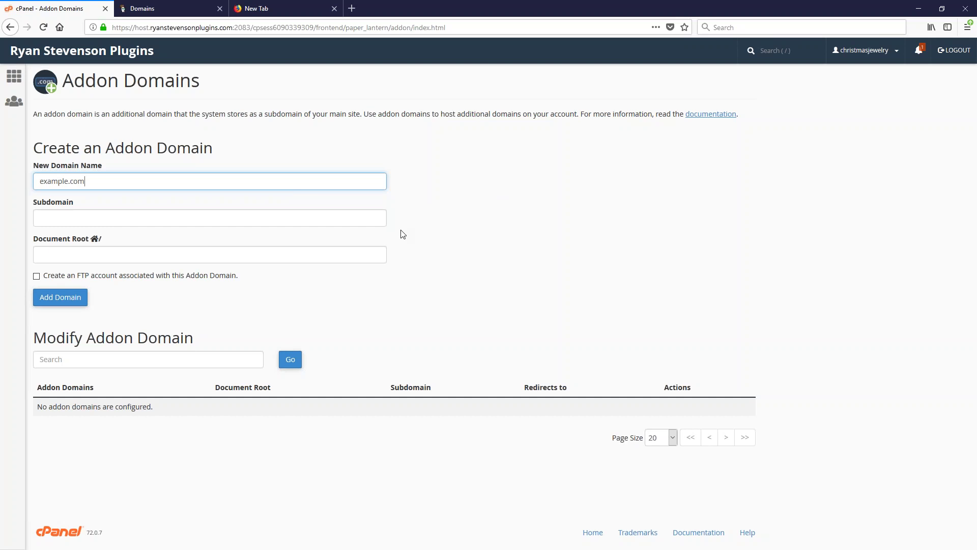
click(502, 206)
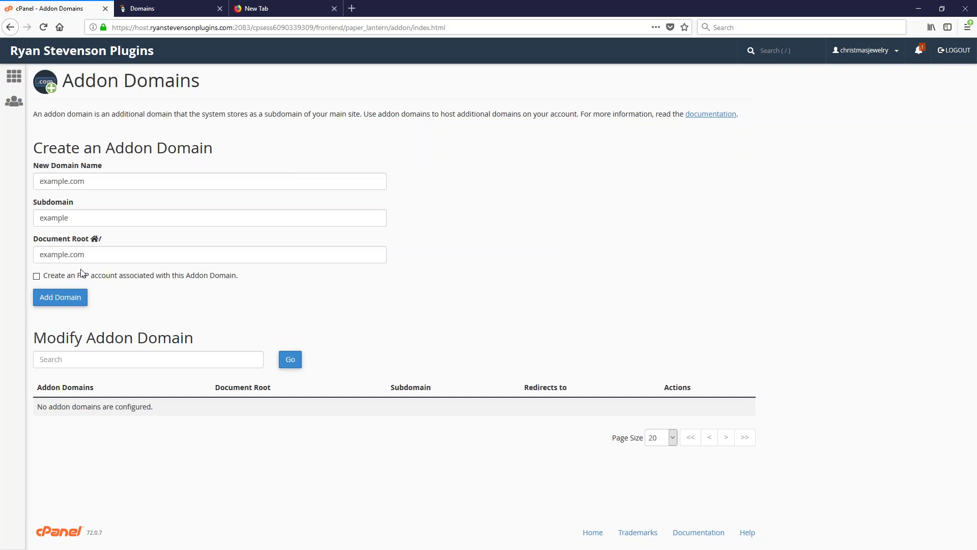
click(59, 300)
Try adding productstyleplugins.com as an addon domain, then go back after the nameserver error
text(ryansteve)
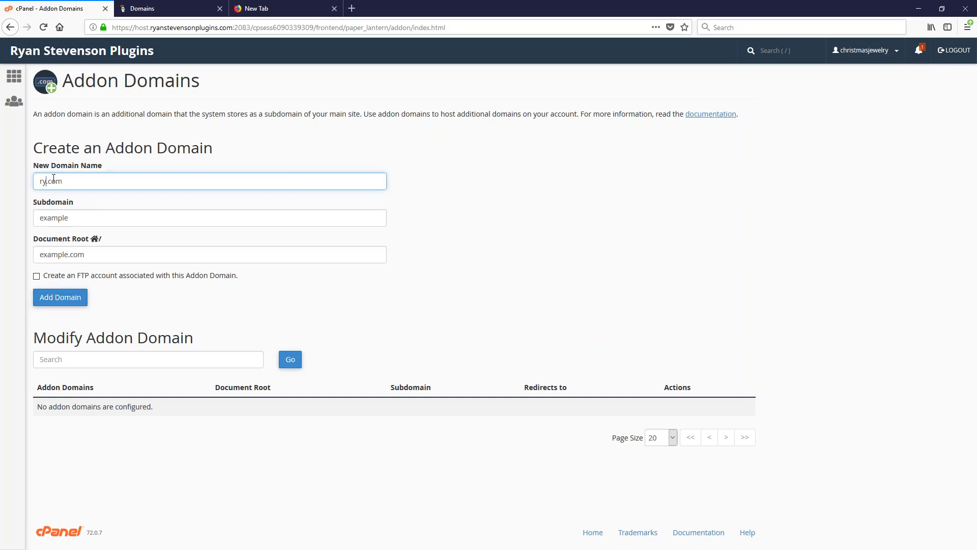
double_click(53, 181)
text(productstylepug)
key(BackSpace)
key(BackSpace)
text(lugins.c)
key(BackSpace)
key(BackSpace)
click(421, 227)
click(71, 298)
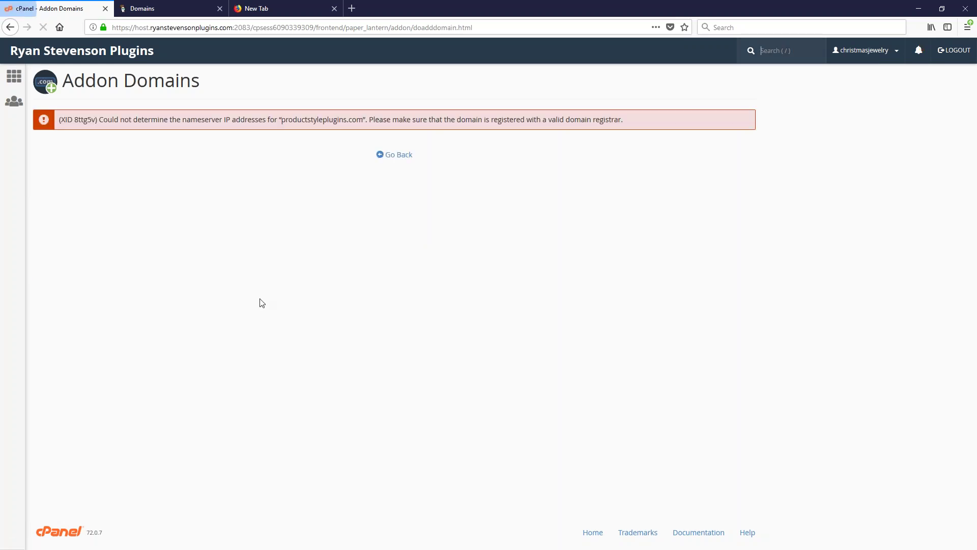
key(alt+Left)
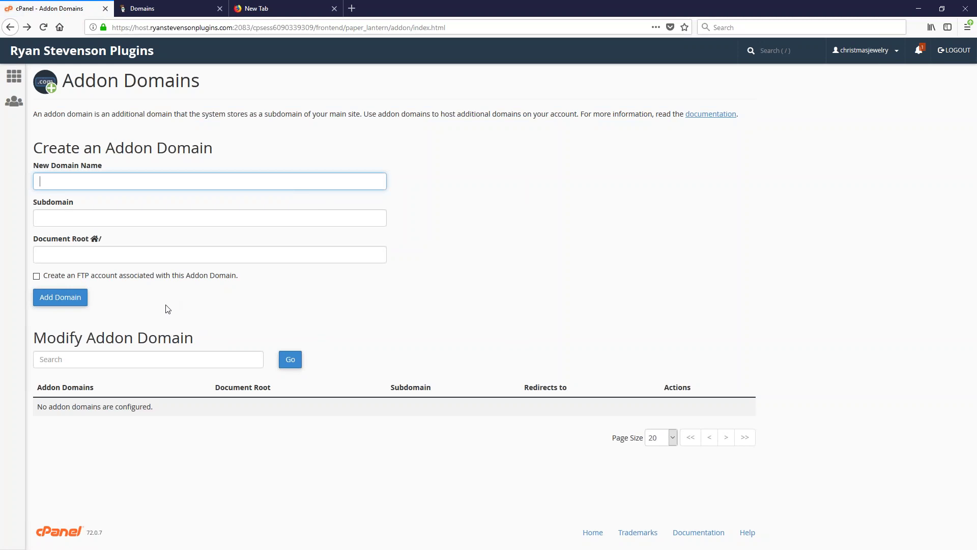
Return to the cPanel home page and scroll down to the Softaculous Apps Installer scripts
click(75, 53)
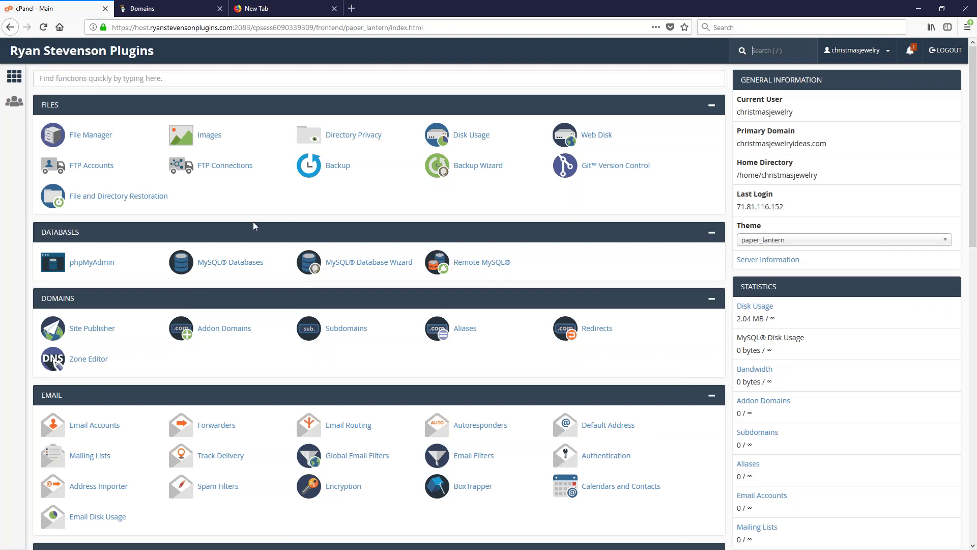
key(slash)
scroll(242, 270, down, 15)
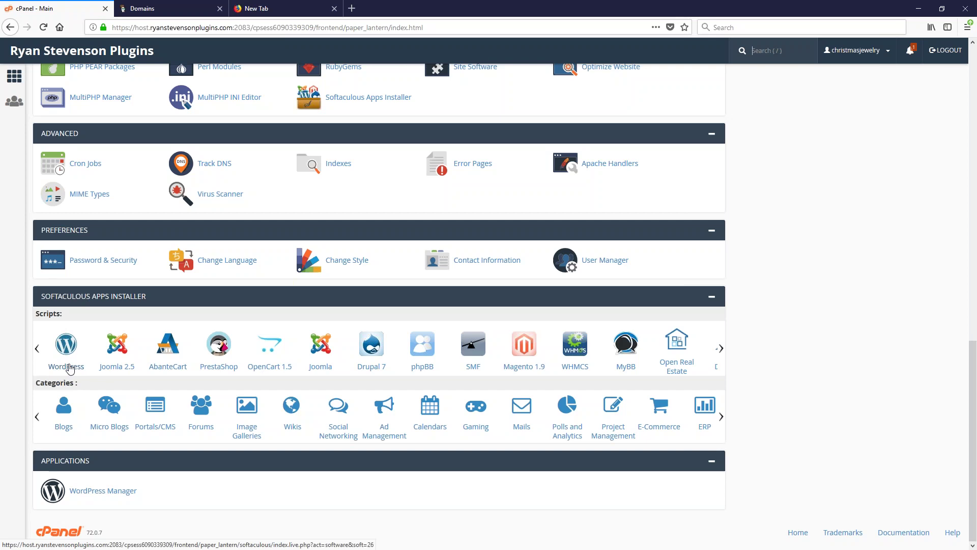
Select WordPress in Softaculous and start a new installation with Install Now
click(69, 367)
right_click(70, 365)
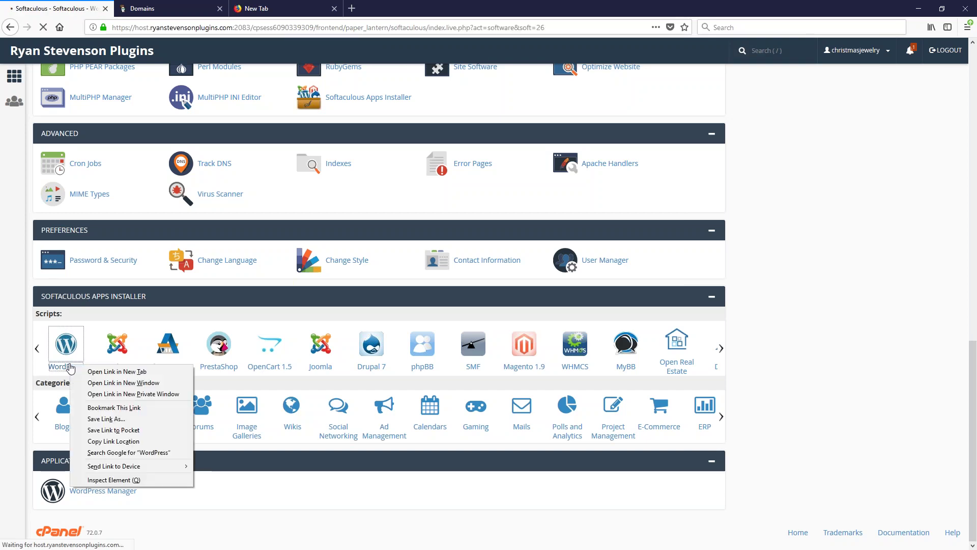
click(667, 216)
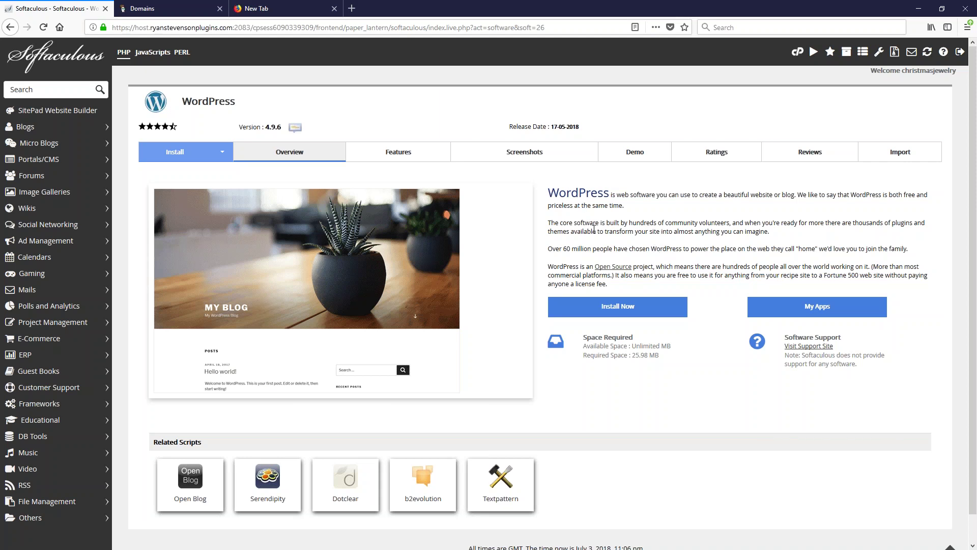
click(618, 308)
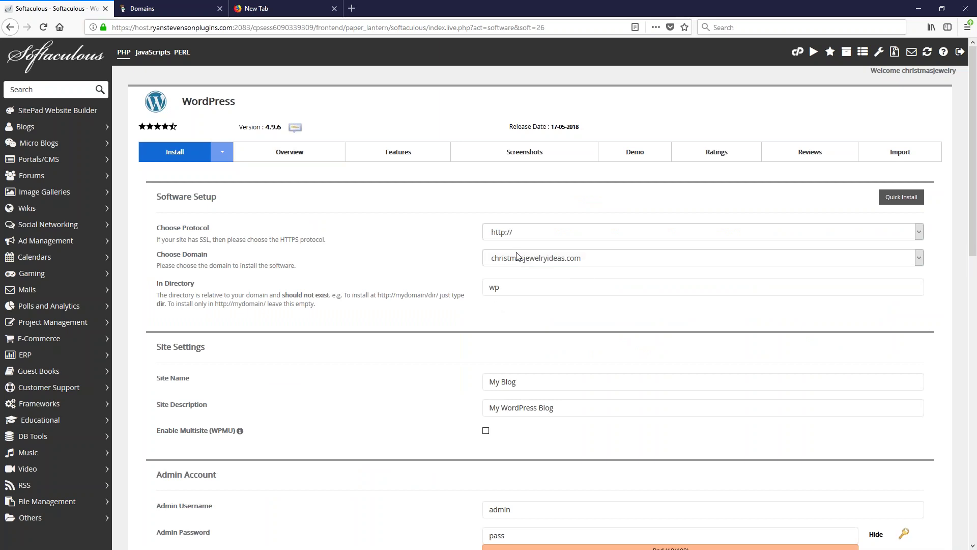
Keep christmasjewelryideas.com as the install domain and clear 'wp' from the In Directory field
click(527, 260)
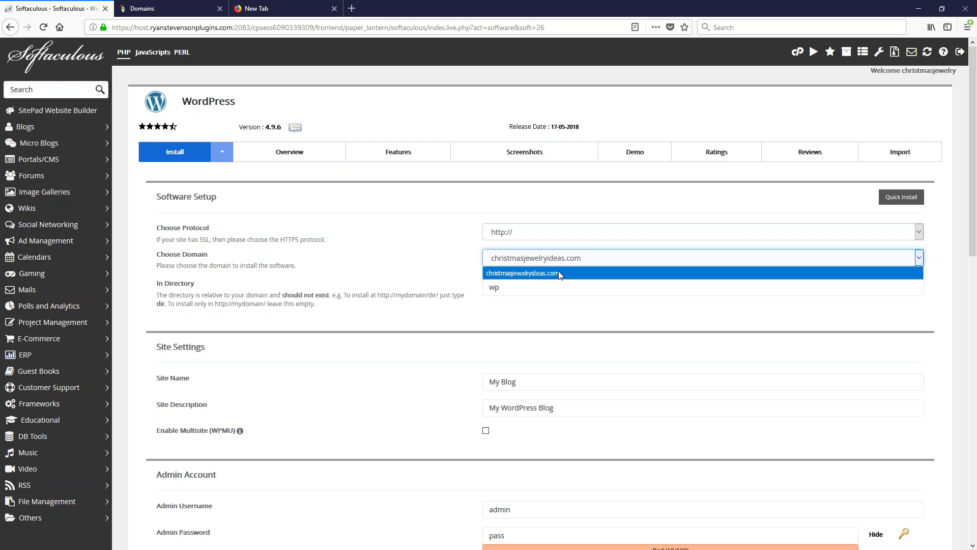
click(512, 277)
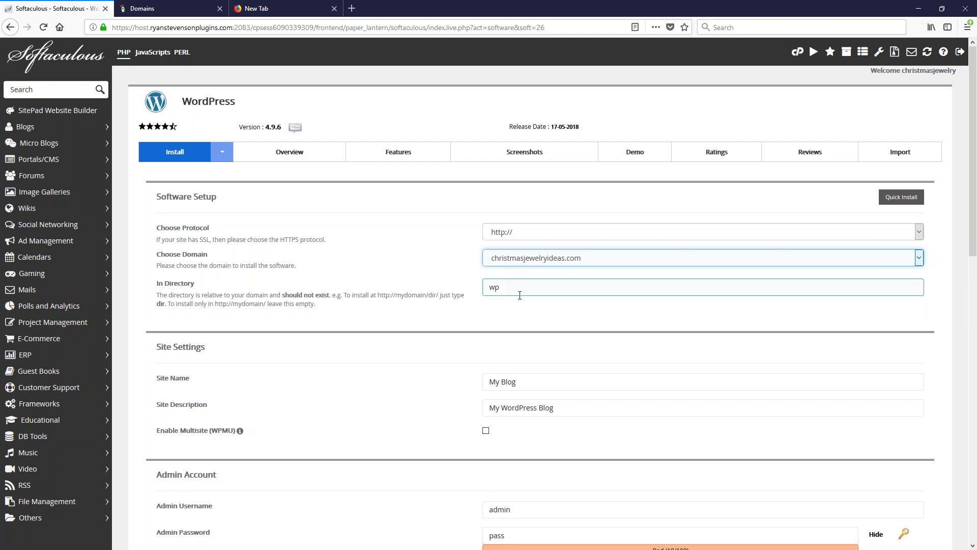
drag(519, 295, 460, 286)
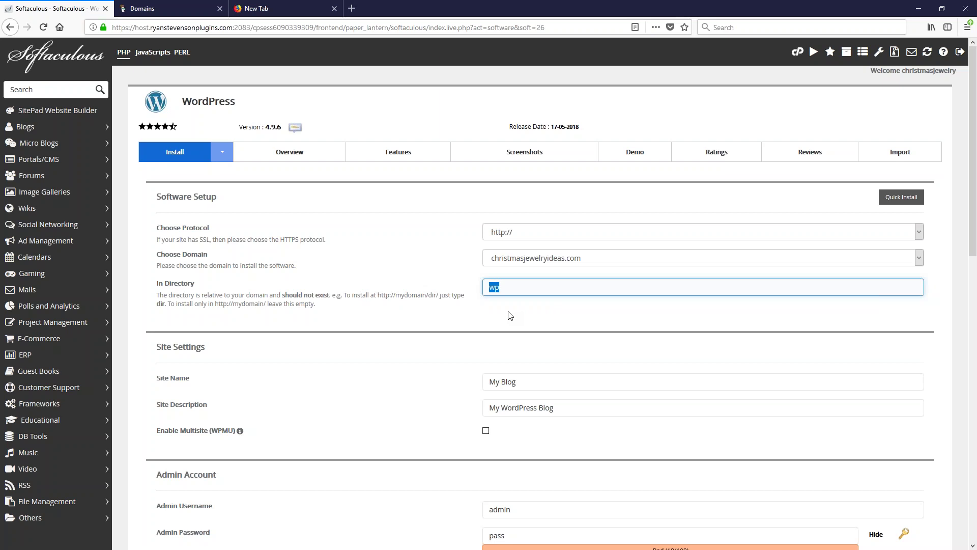
key(BackSpace)
click(547, 332)
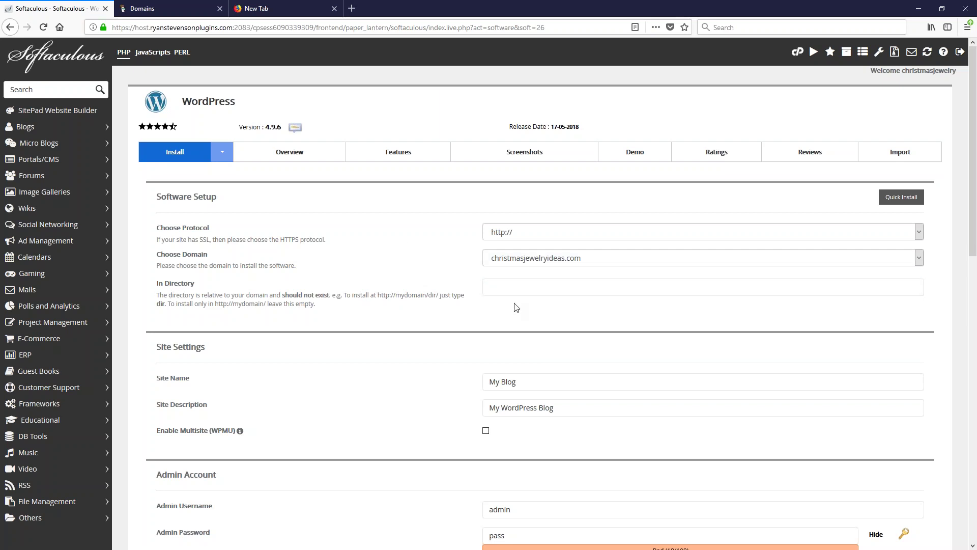
click(513, 261)
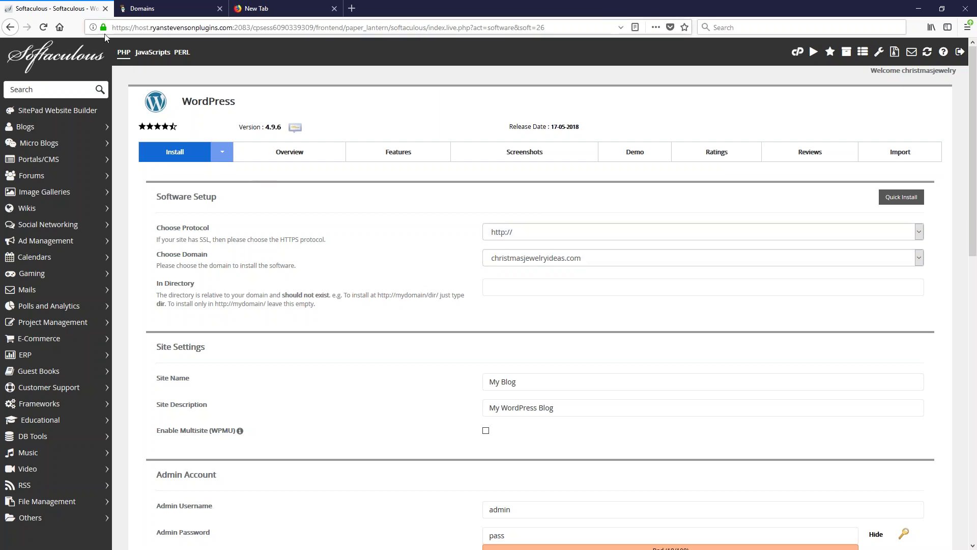
click(129, 26)
double_click(122, 28)
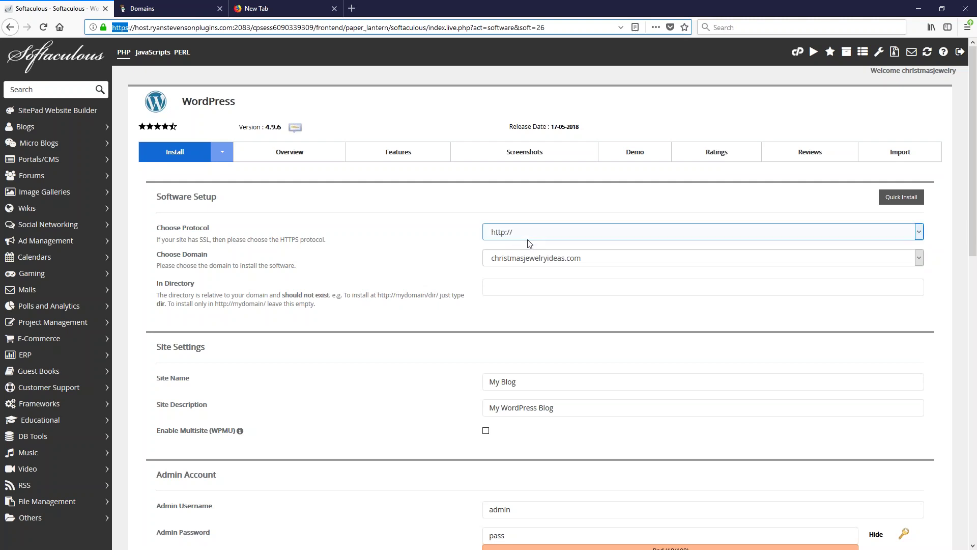
click(521, 231)
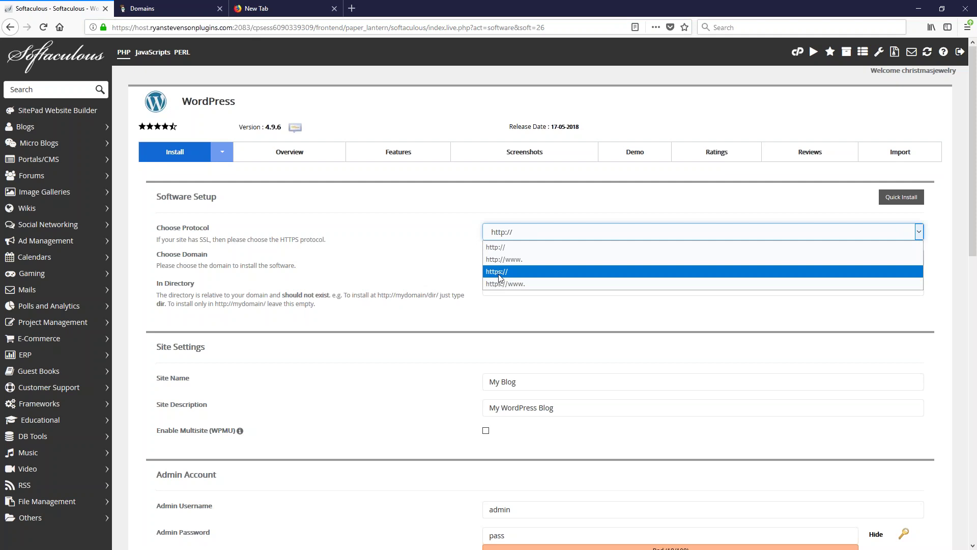
click(448, 250)
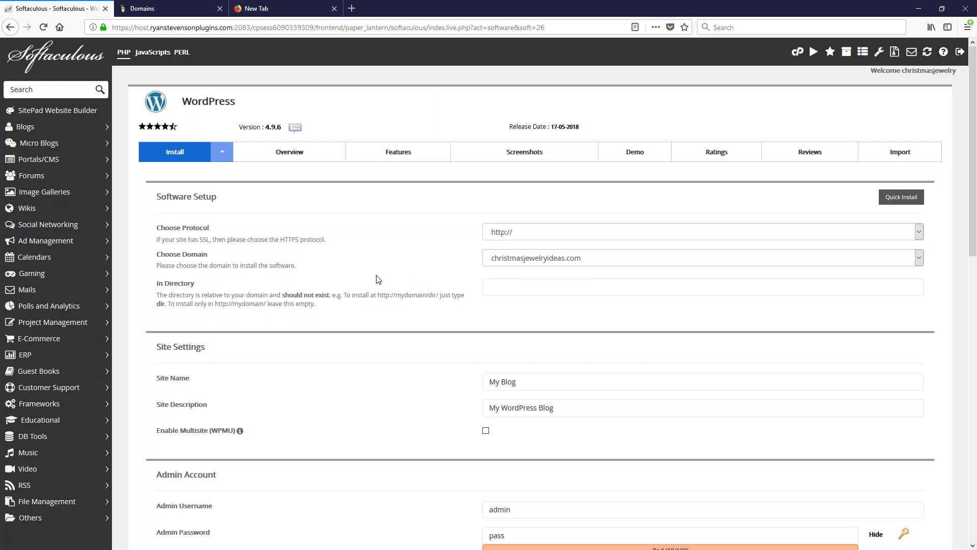
Change the Site Name to ChristmasJewelryIdeas.com and select the default site description text
scroll(541, 203, down, 4)
click(541, 181)
scroll(541, 182, down, 1)
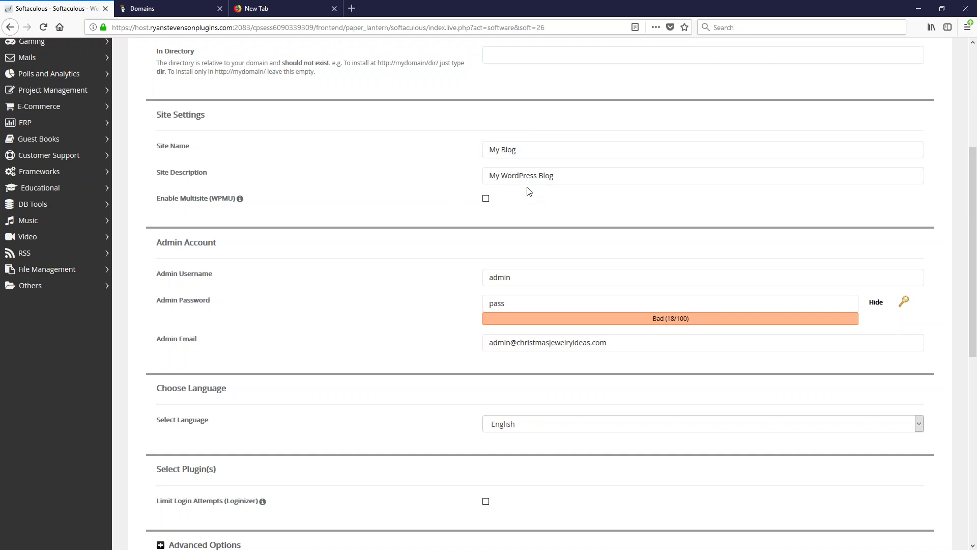
click(509, 152)
key(ctrl+a)
text(ChristmasJewelryI)
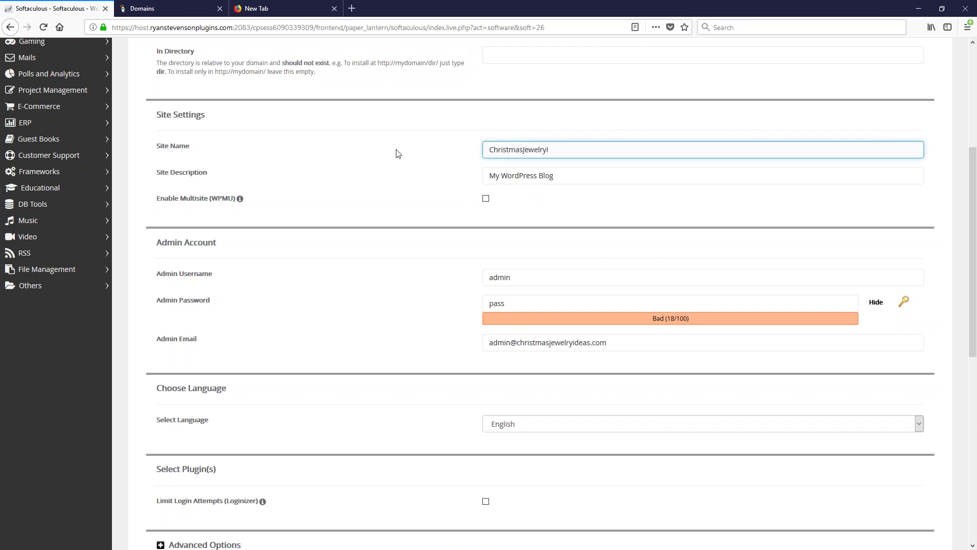
text(deas.com)
drag(563, 174, 421, 156)
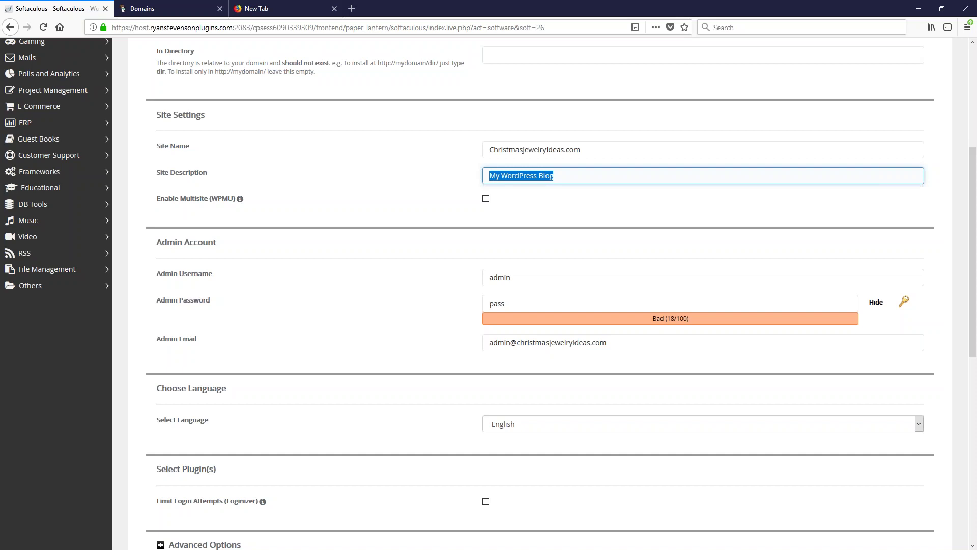
text(Find t)
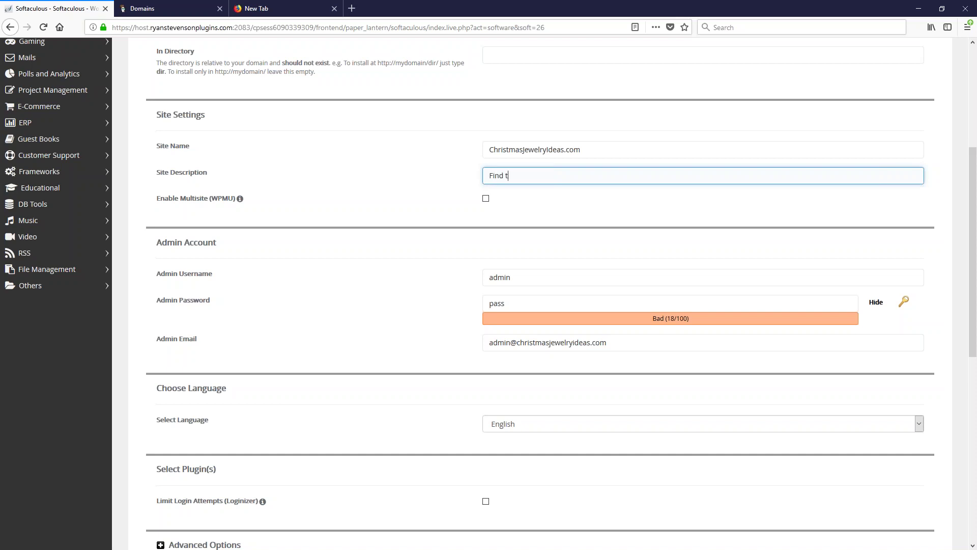
text(he Perfect)
text( Gift)
text( for Wives)
key(BackSpace)
key(BackSpace)
key(BackSpace)
text(fe)
text(Your Wife - Rings, Necklaces)
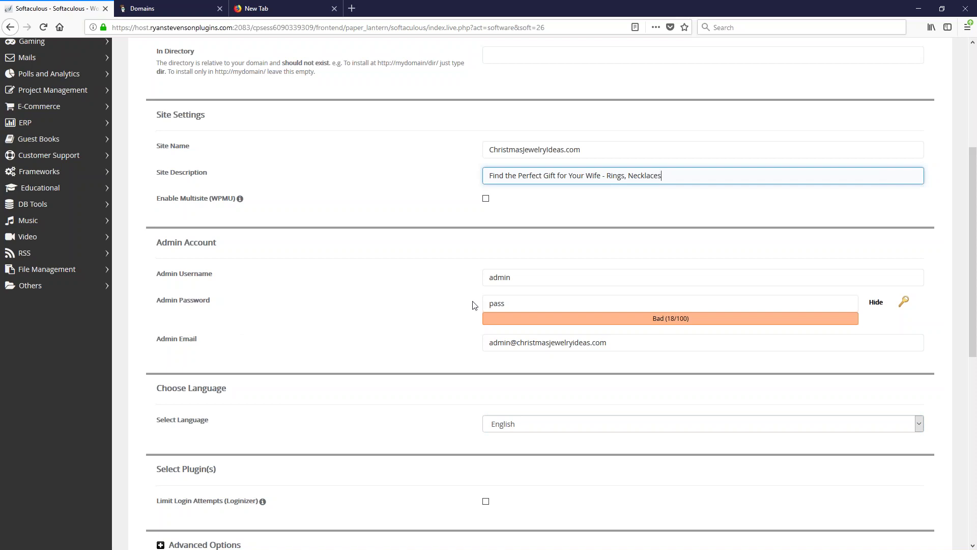
click(519, 279)
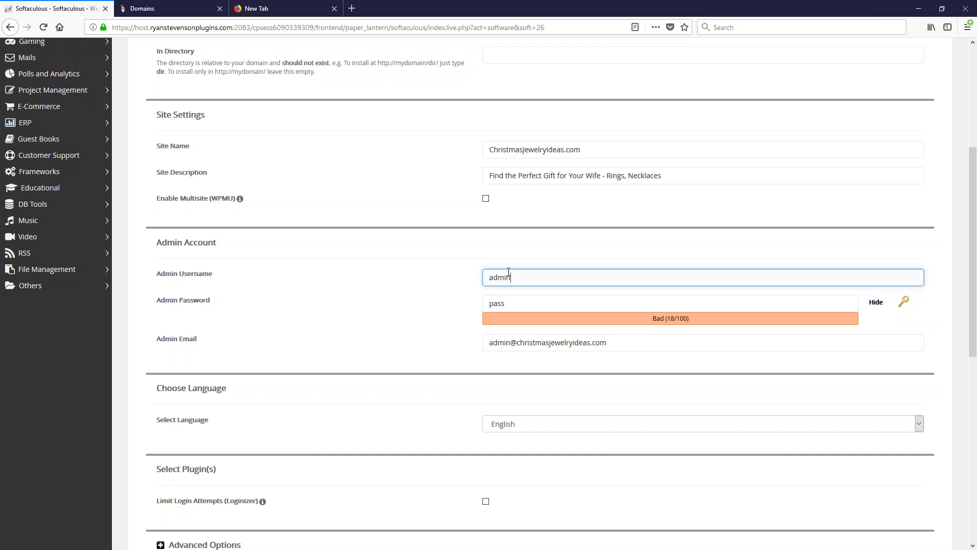
key(Tab)
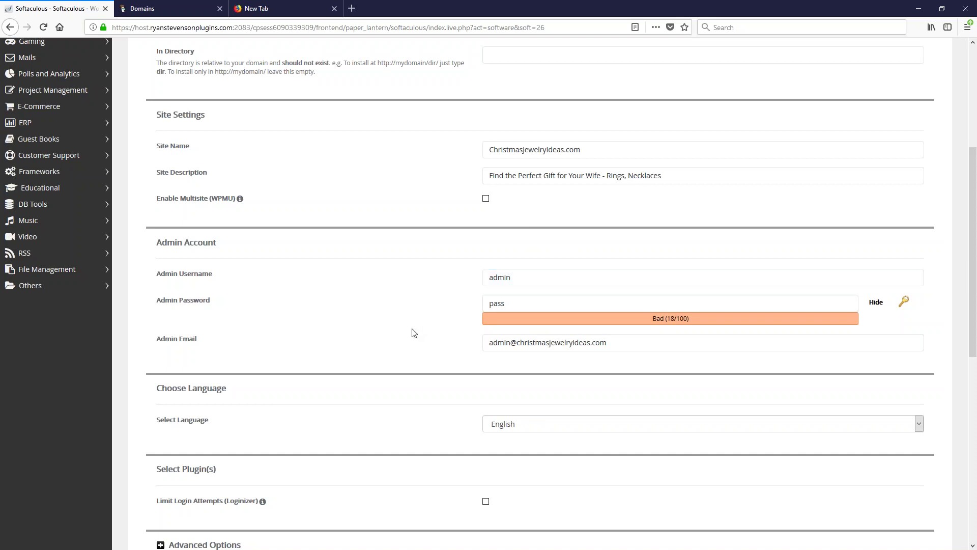
click(558, 280)
scroll(558, 281, down, 2)
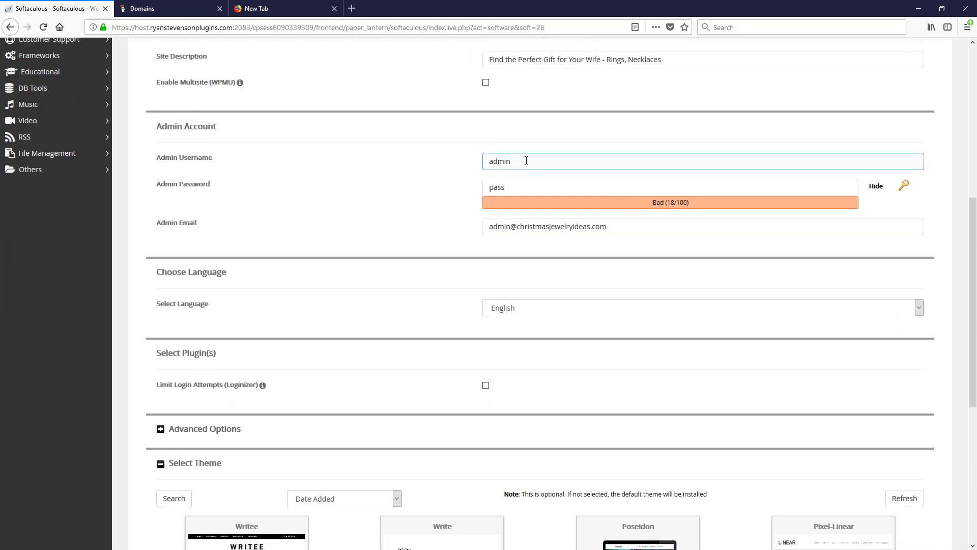
click(405, 164)
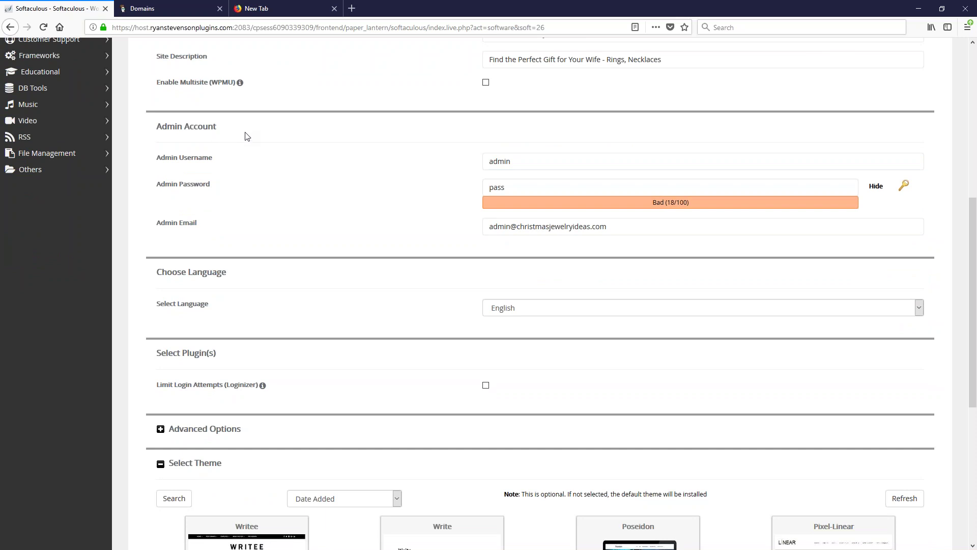
click(519, 160)
drag(519, 160, 412, 168)
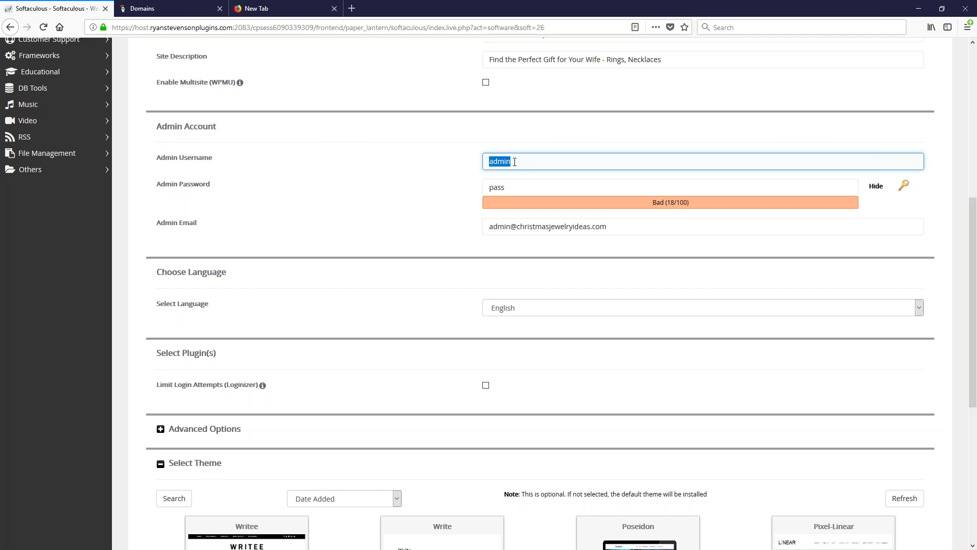
Type a custom admin username in place of the default 'admin'
text(XMas)
text(SantaAdmin)
Regenerate the random admin password repeatedly until it is rated Strong (60/100)
click(903, 187)
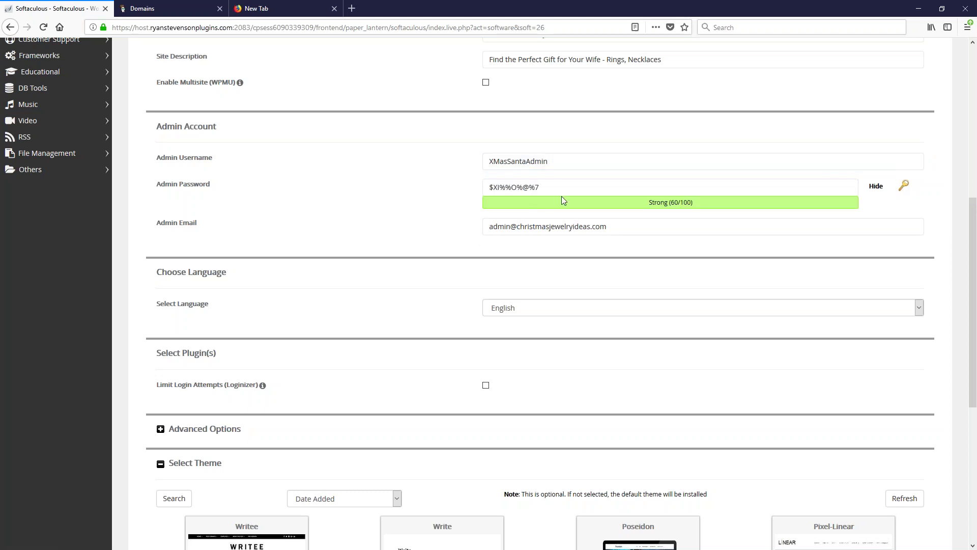
click(908, 189)
click(908, 189)
click(909, 190)
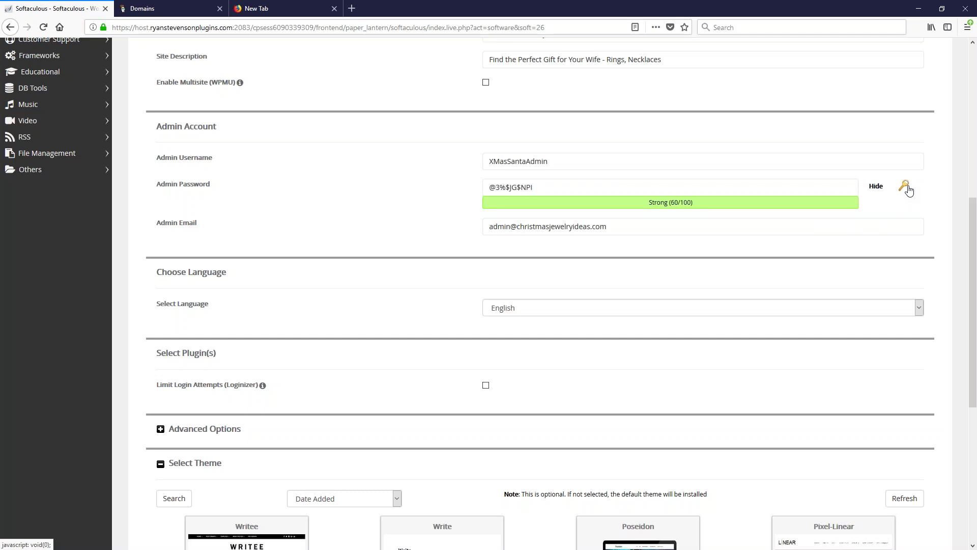
click(909, 191)
click(909, 191)
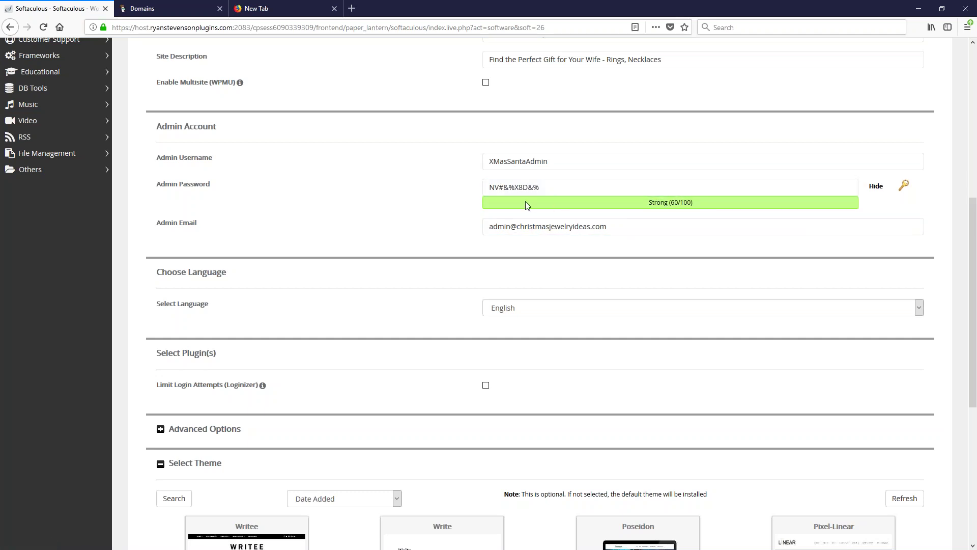
click(902, 187)
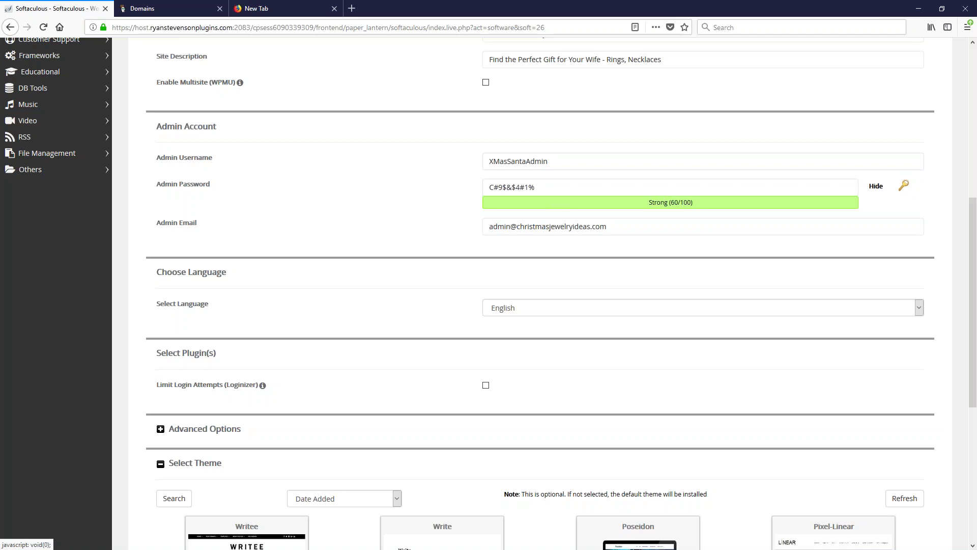
click(904, 188)
click(904, 187)
click(904, 187)
click(903, 187)
click(903, 187)
click(903, 187)
click(903, 187)
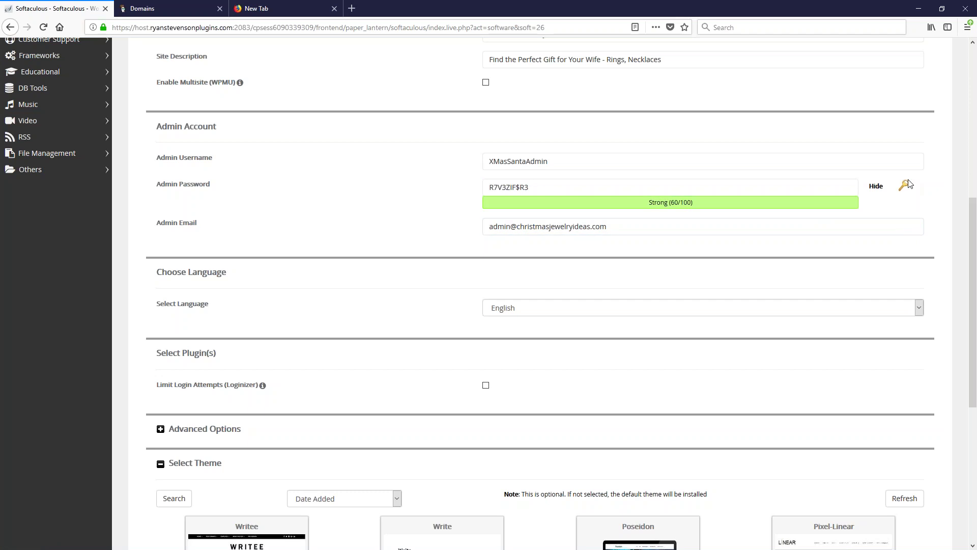
click(905, 187)
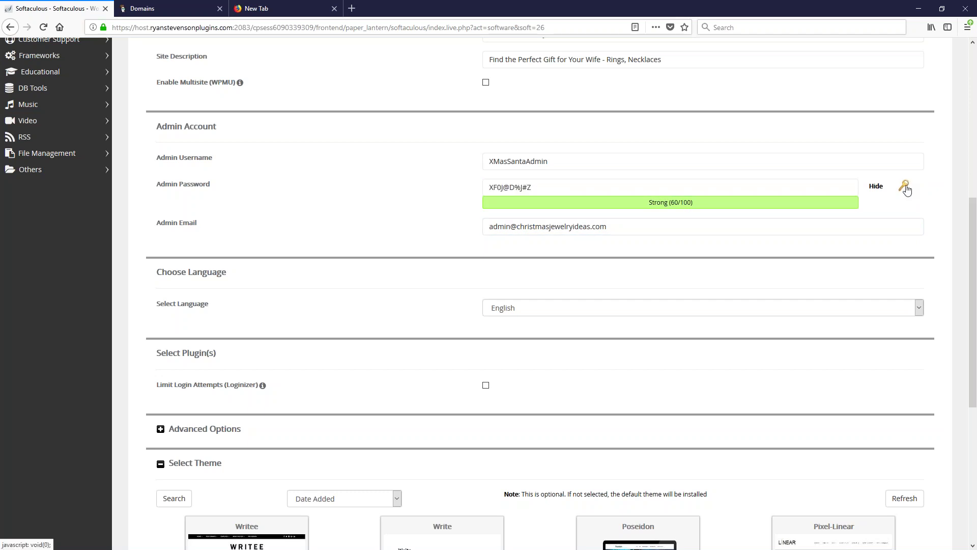
click(505, 195)
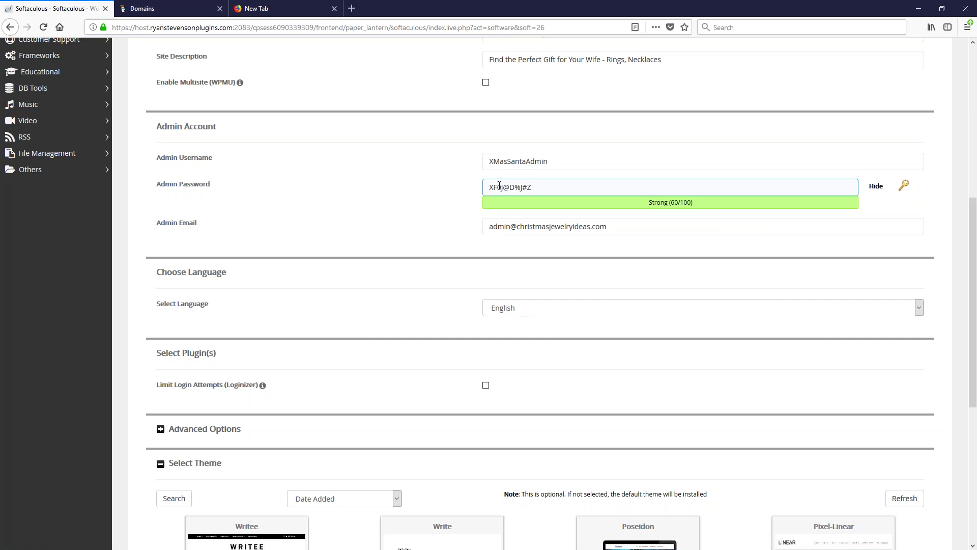
Hand-edit the admin password by deleting characters and adding new ones at the end
key(BackSpace)
key(BackSpace)
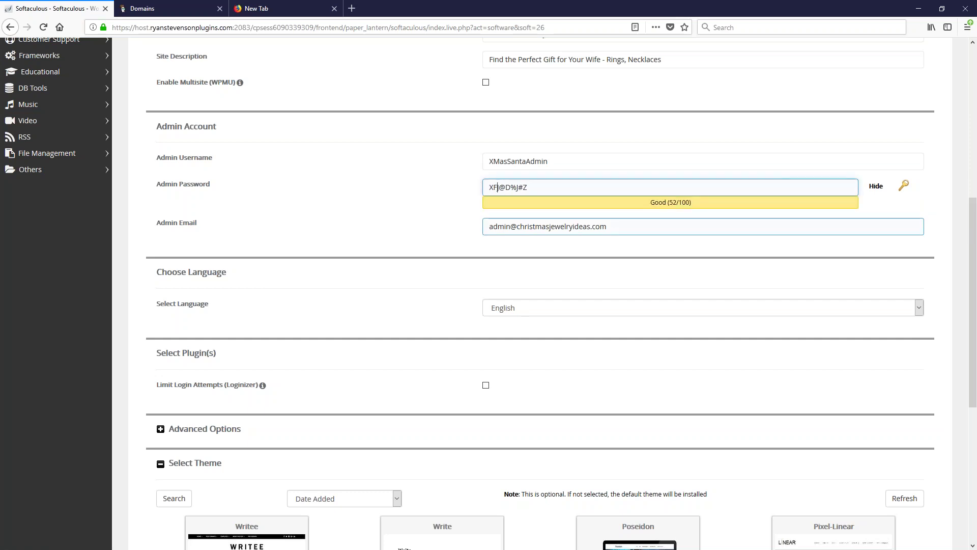
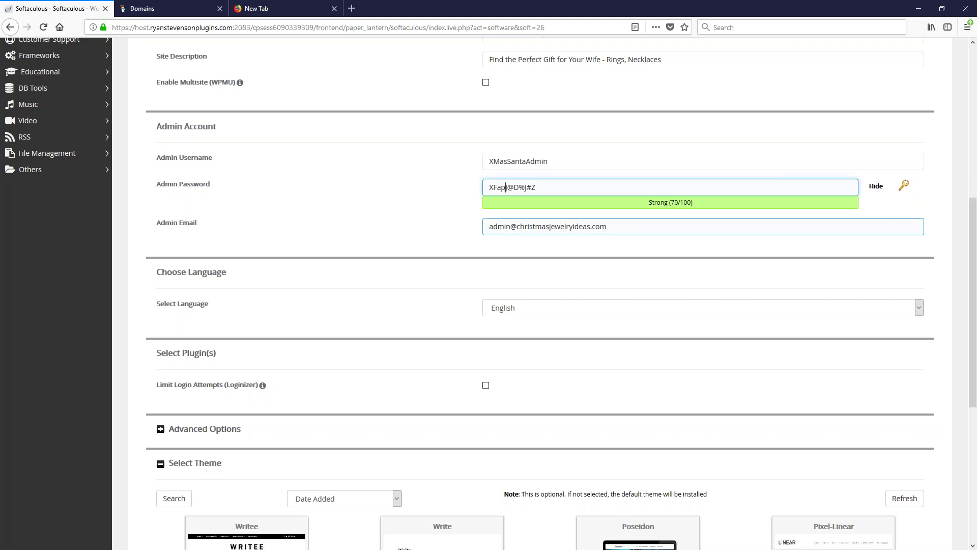
click(560, 187)
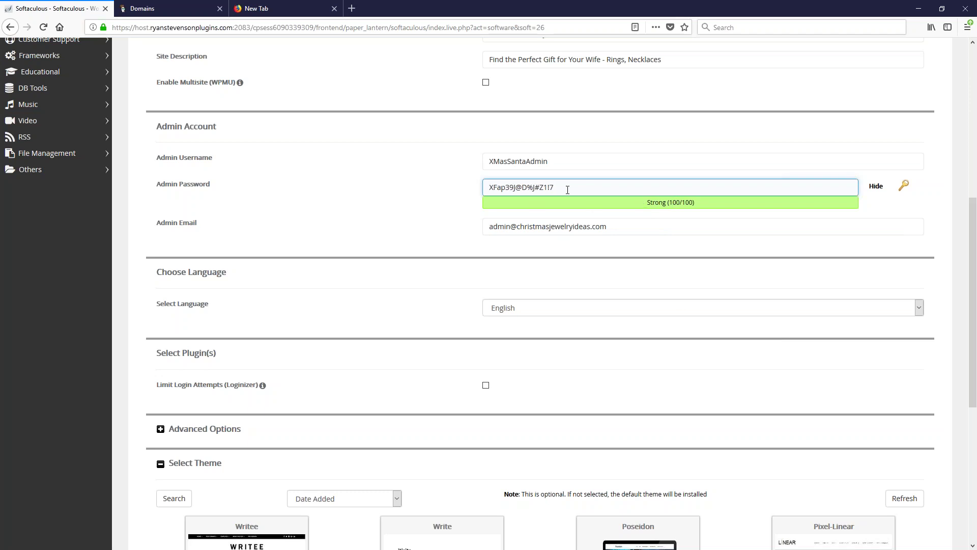
Double the admin password's length by pasting a copy of it onto its end
drag(559, 189, 447, 182)
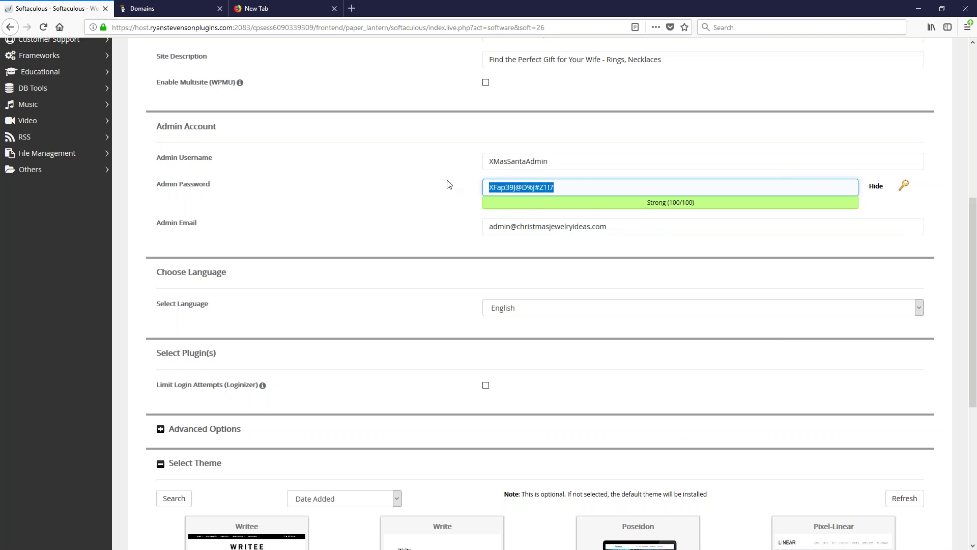
key(ctrl+c)
click(574, 187)
key(ctrl+v)
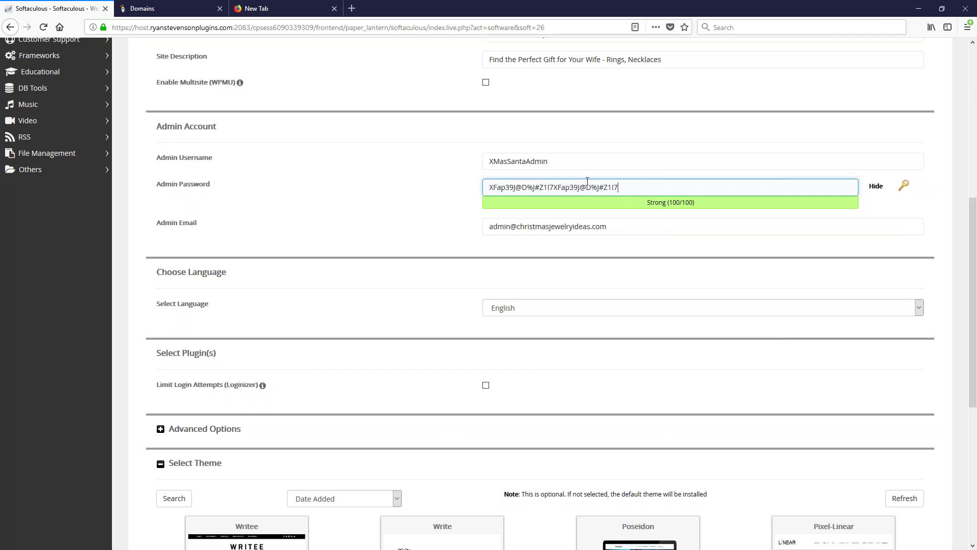
drag(624, 187, 405, 188)
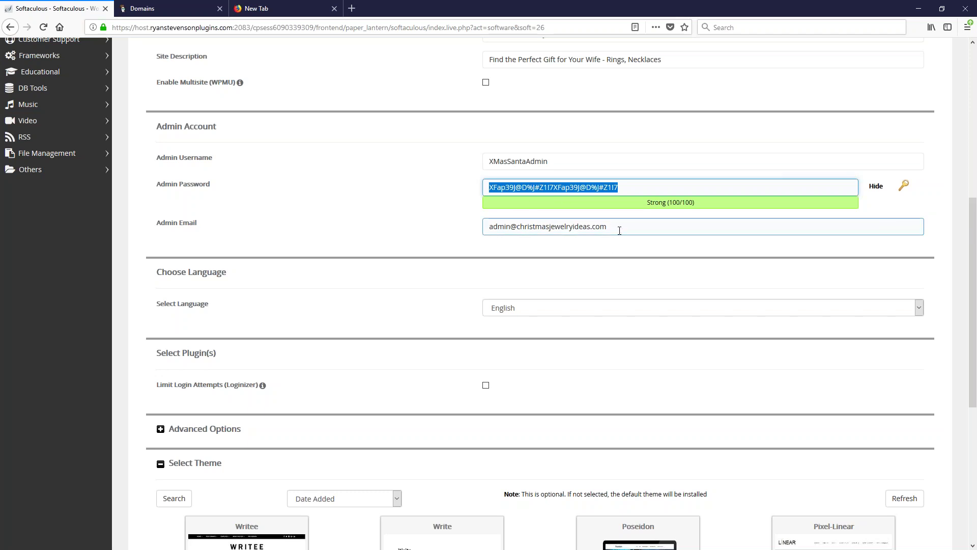
Tick the Limit Login Attempts (Loginizer) plugin and expand the Advanced Options section
click(485, 389)
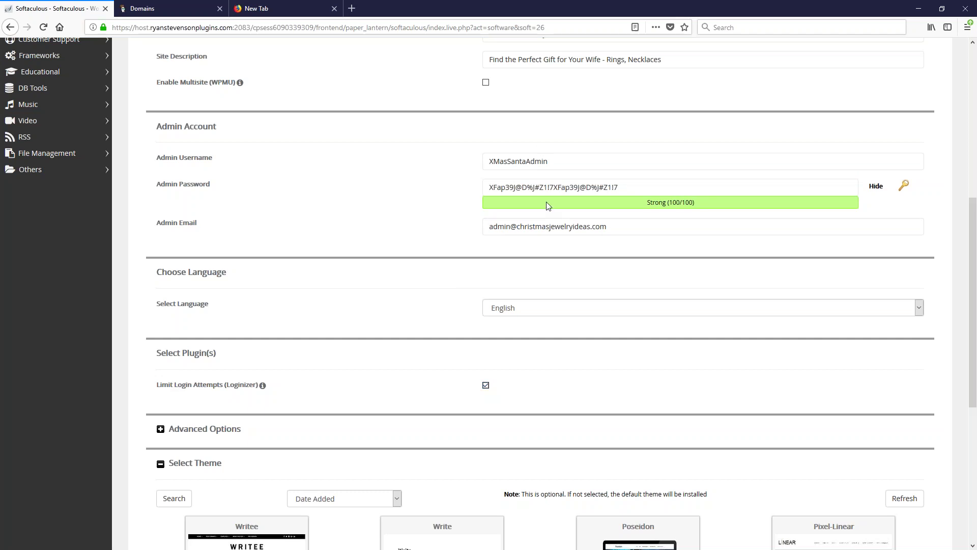
click(569, 226)
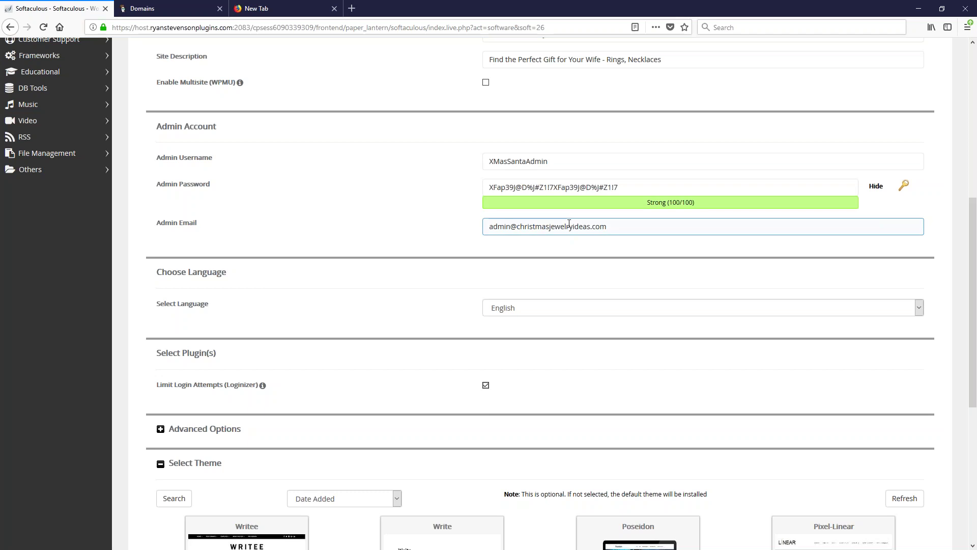
click(590, 128)
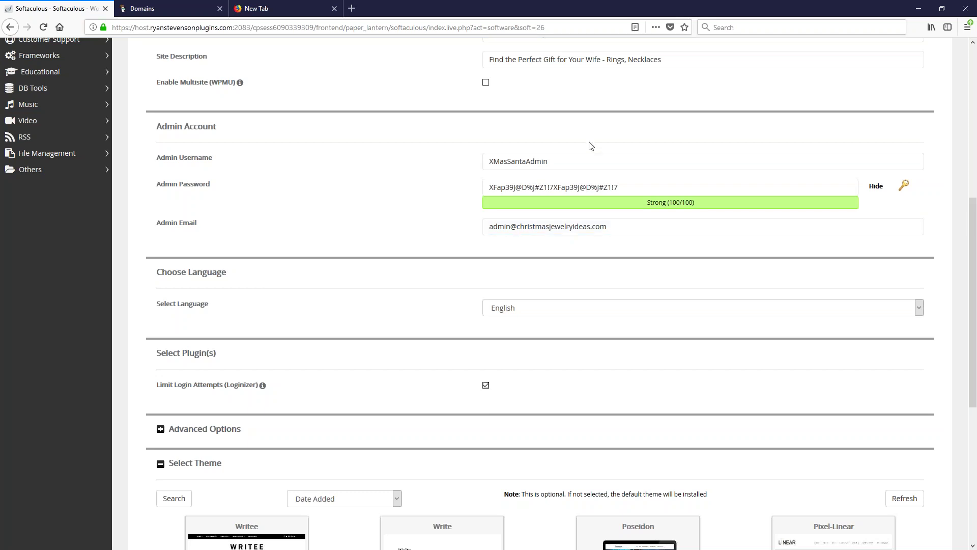
scroll(373, 219, down, 3)
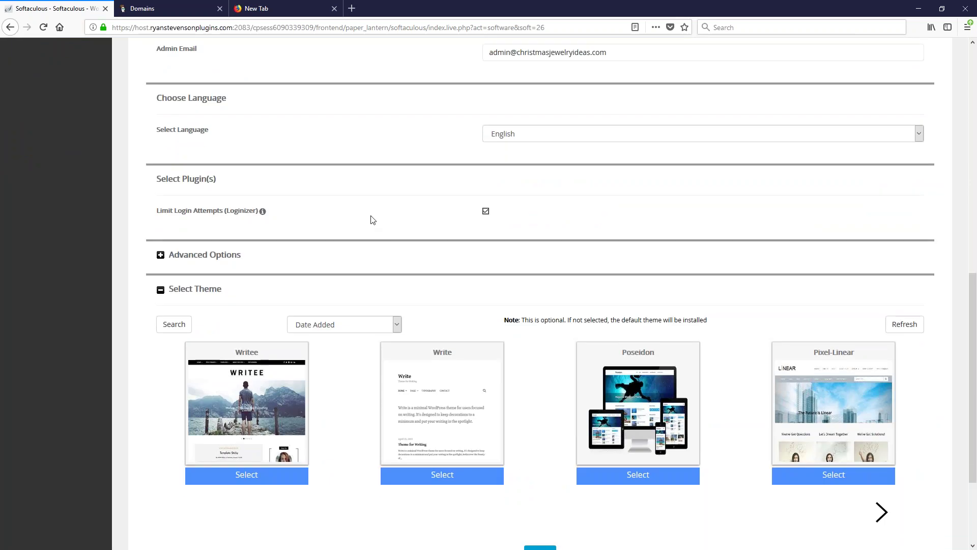
click(161, 255)
scroll(407, 204, down, 2)
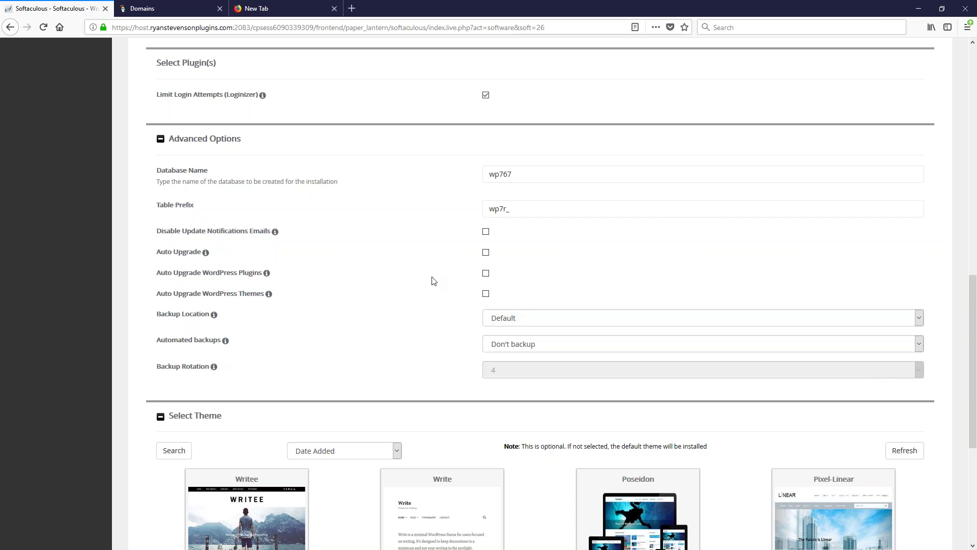
Turn on automatic upgrades for WordPress core, plugins and themes
click(486, 253)
click(486, 274)
mouse_move(207, 251)
click(486, 294)
Schedule automated backups once a month with backup rotation kept at 4
click(515, 344)
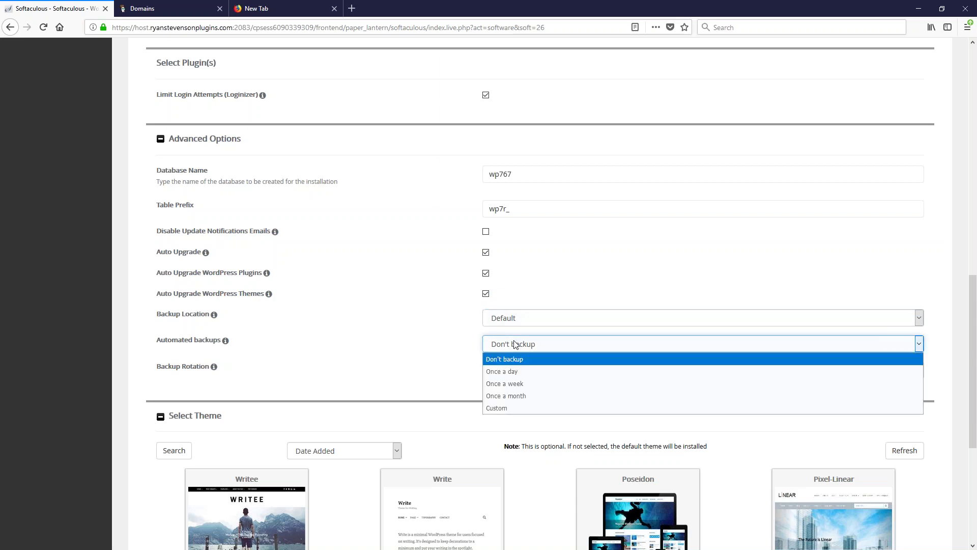
click(505, 396)
click(502, 370)
click(502, 370)
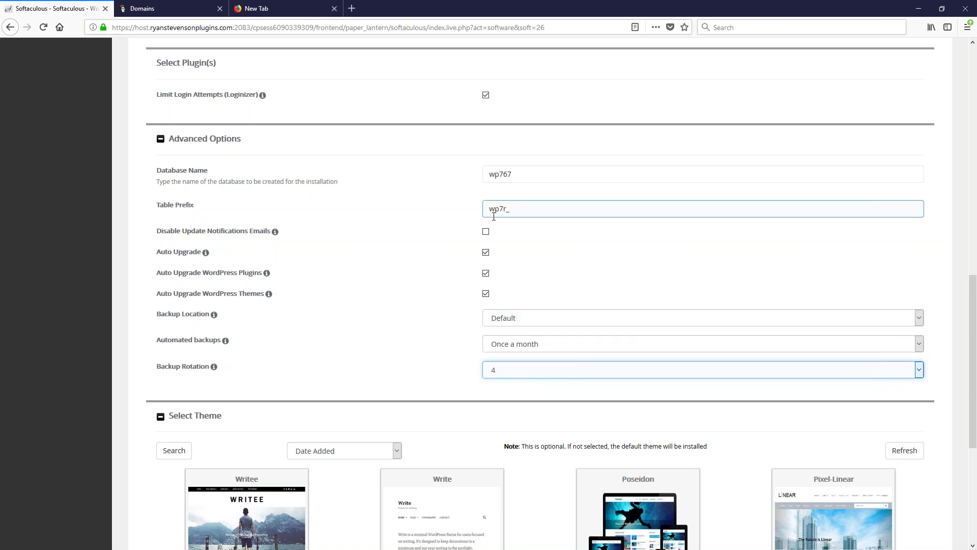
scroll(748, 242, down, 1)
scroll(738, 219, down, 2)
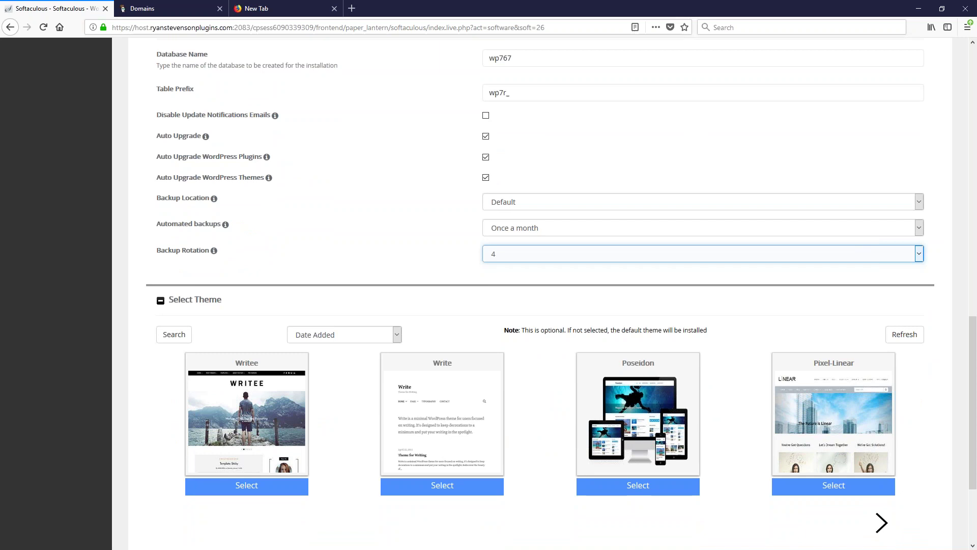
scroll(651, 125, down, 3)
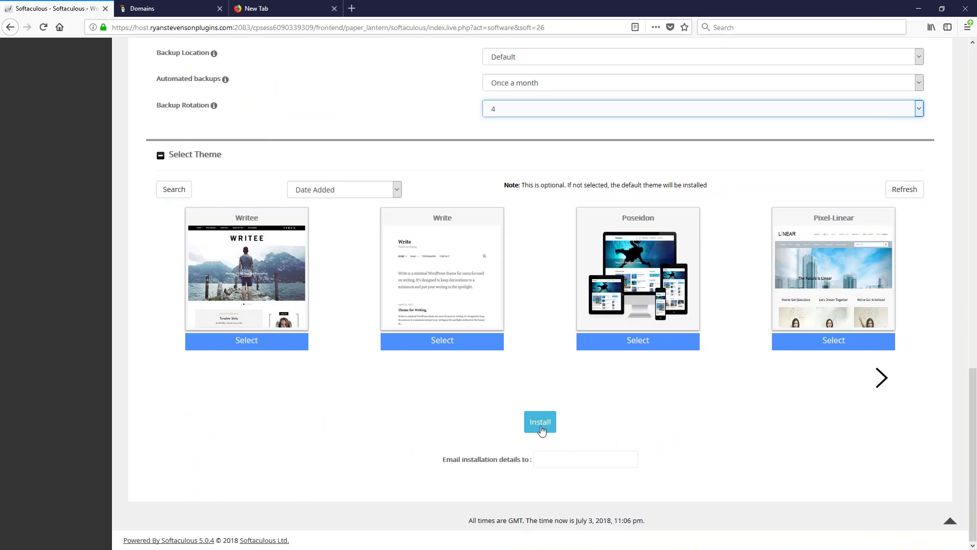
Scroll back up the install form to review the admin and site settings
scroll(497, 279, up, 10)
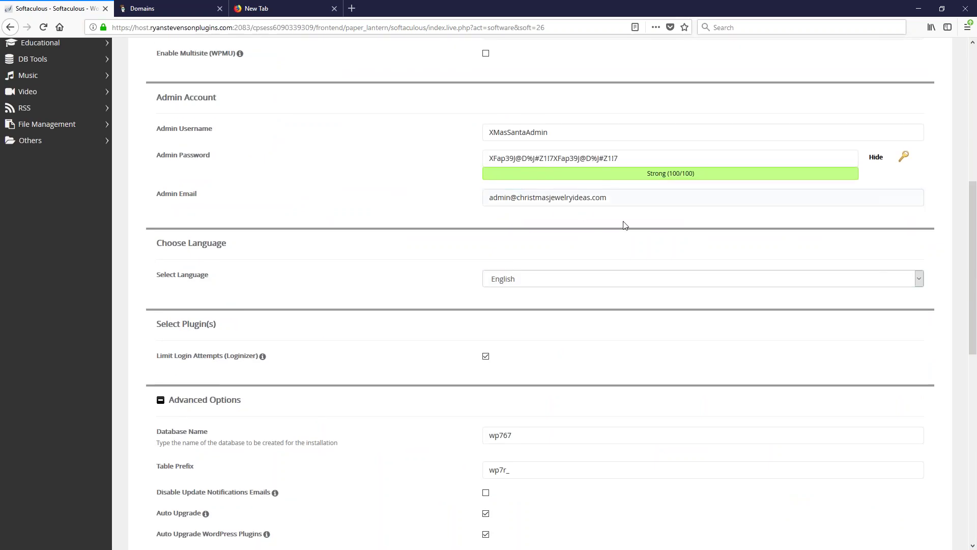
scroll(624, 225, up, 5)
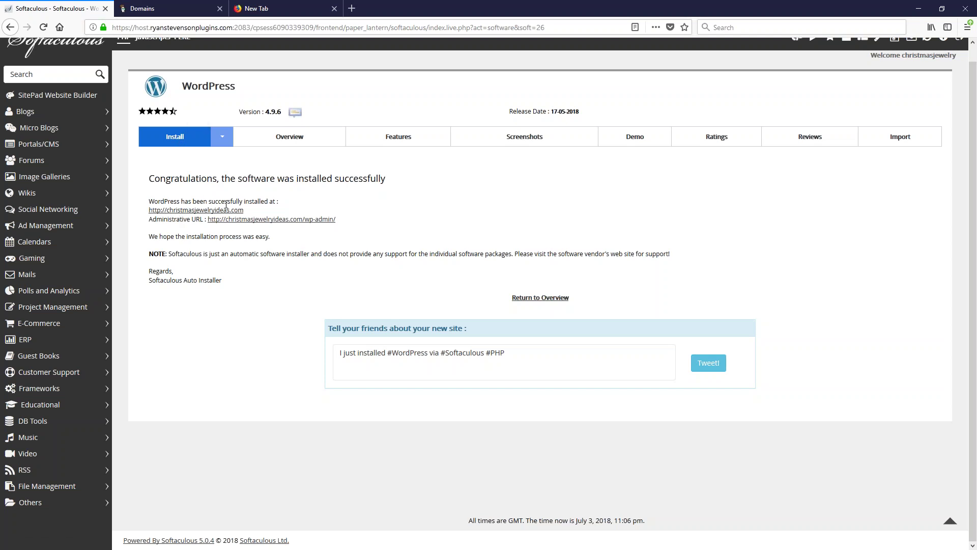
Switch to the GoDaddy Domains tab showing each domain's nameservers
click(160, 11)
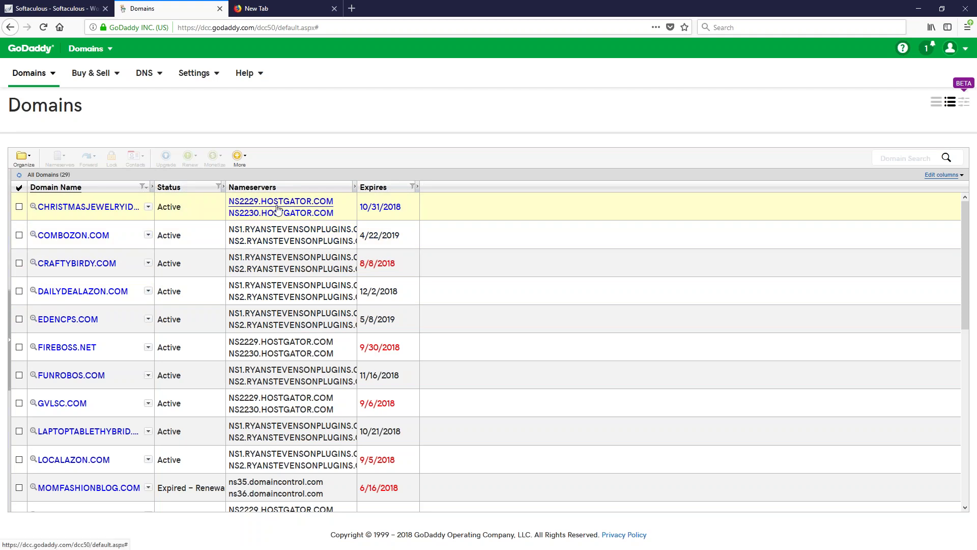
Sign back into GoDaddy's Domain Manager and select the CHRISTMASJEWELRYIDEAS.COM domain
click(262, 218)
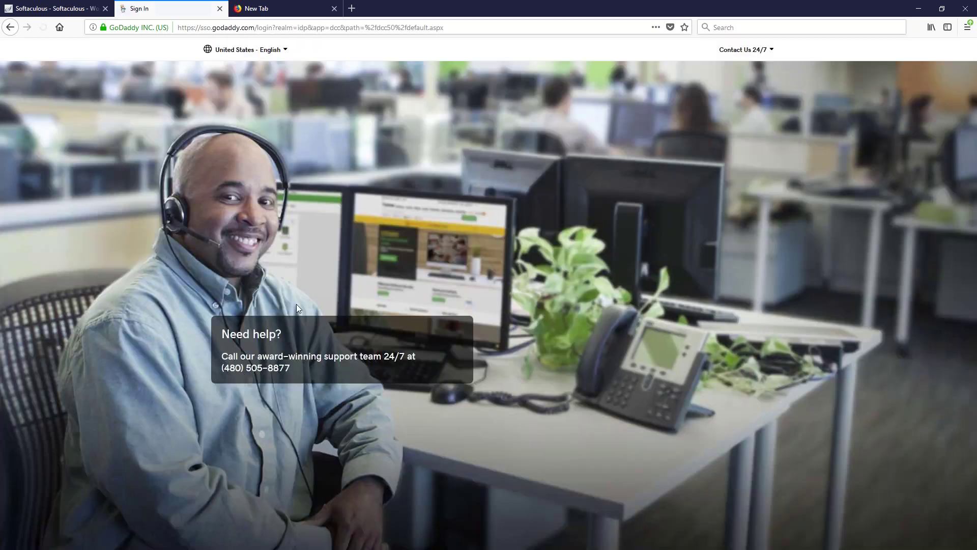
click(656, 284)
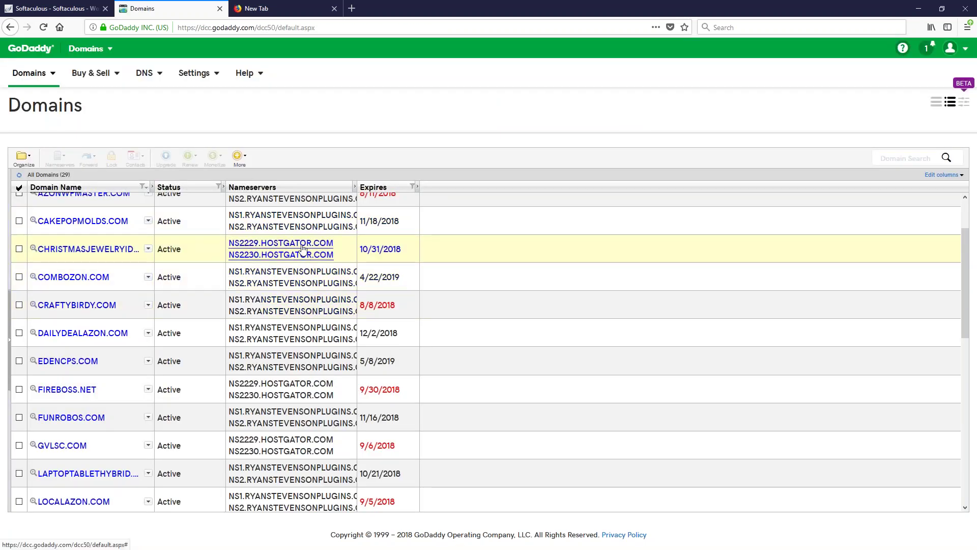
click(303, 249)
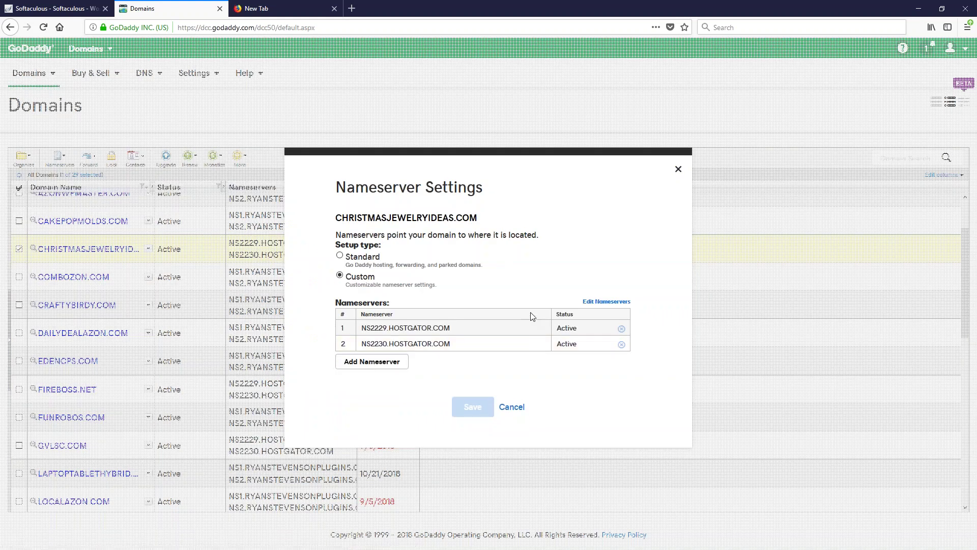
Replace both HostGator nameservers with NS1/NS2.RYANSTEVENSONPLUGINS.COM and save the change
click(605, 304)
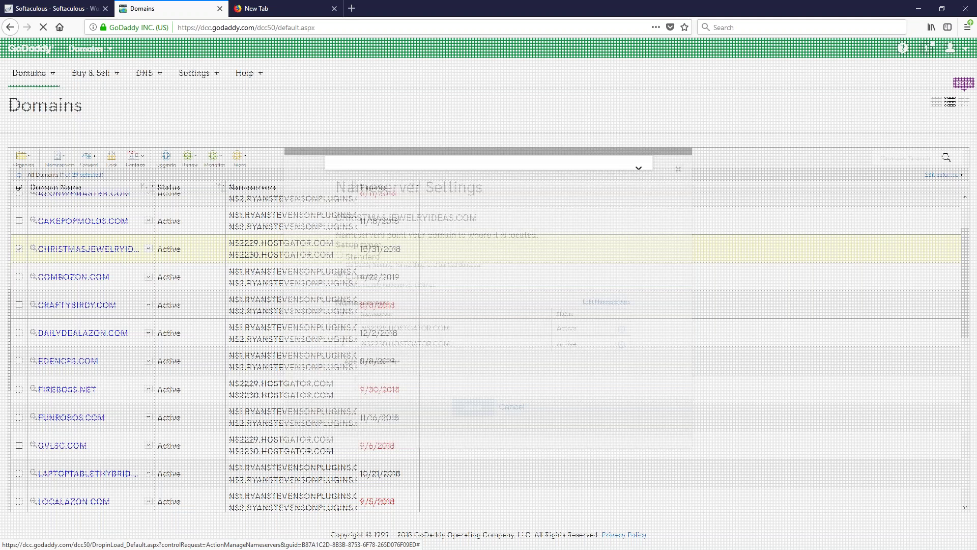
triple_click(501, 215)
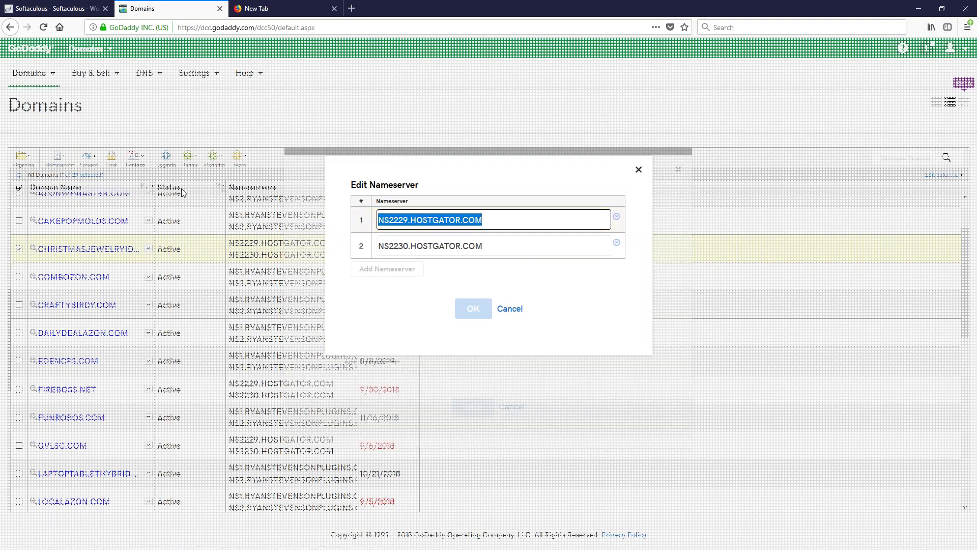
text(NS.)
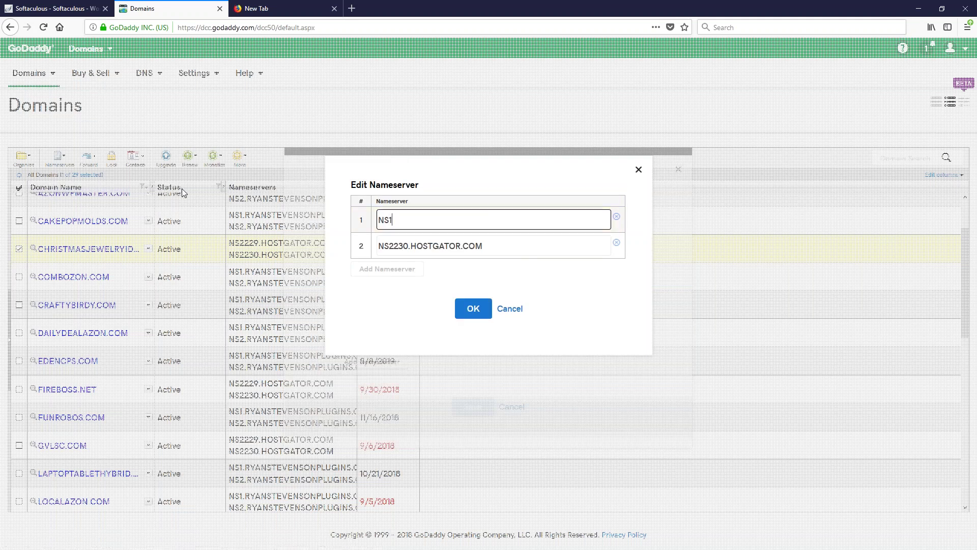
text(.ryan)
key(BackSpace)
key(BackSpace)
key(BackSpace)
key(BackSpace)
text(RYANSTEVENSONPLUGINS.COM)
key(Tab)
text(NS2.RY)
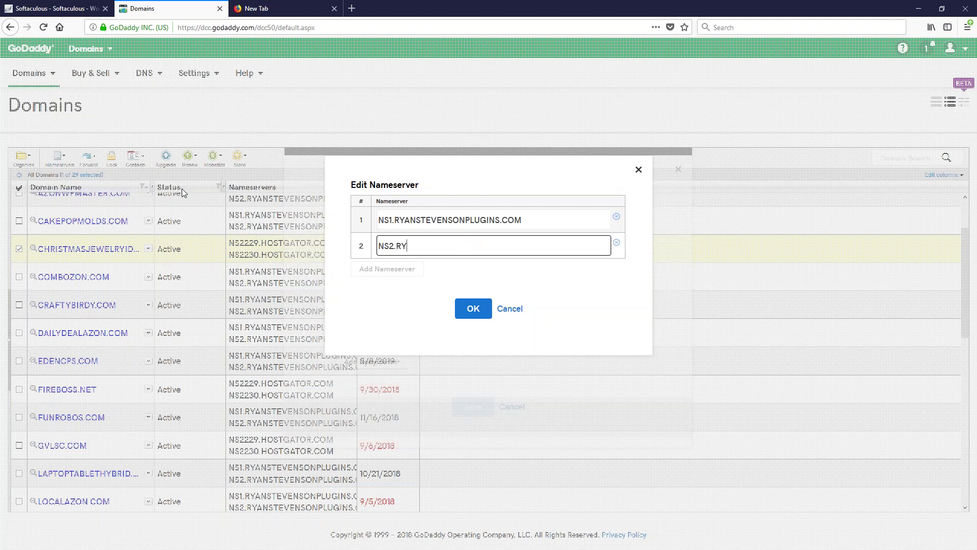
text(ANSTEVENSONPLUGINS.COM)
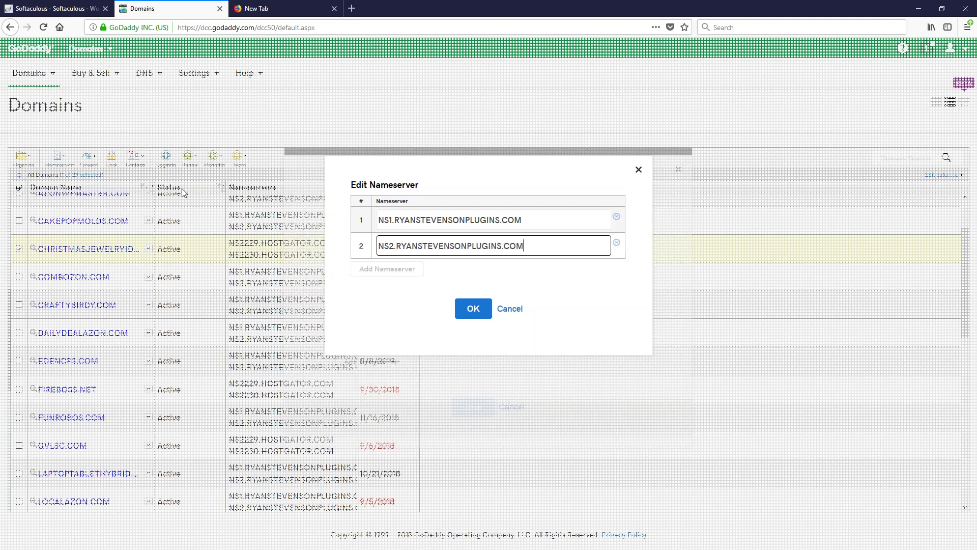
click(464, 308)
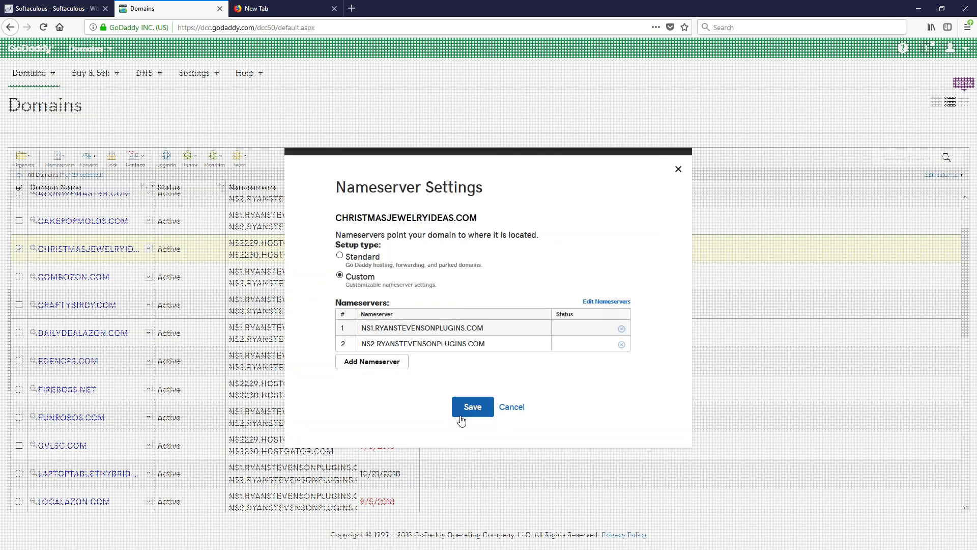
click(473, 409)
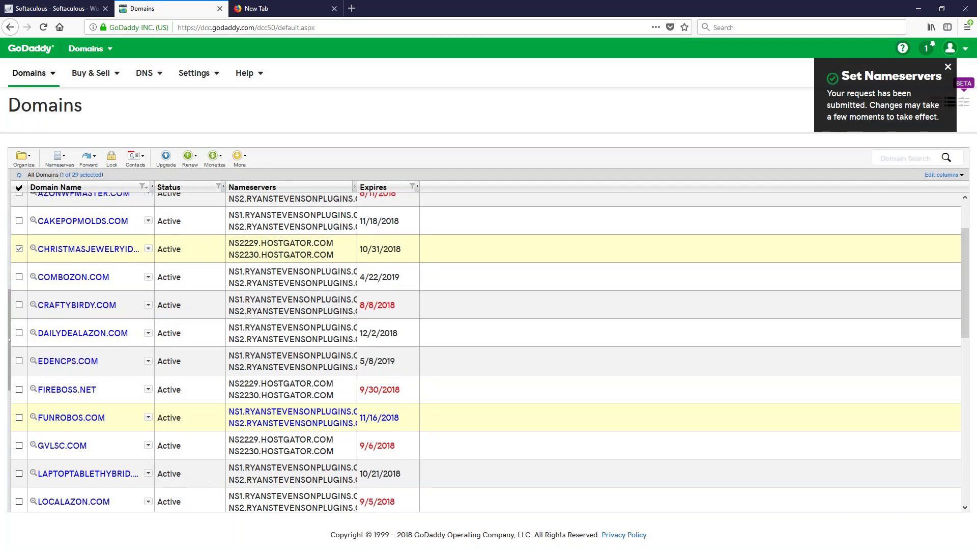
Back on the Softaculous results, open the Administrative URL in a new tab
click(71, 11)
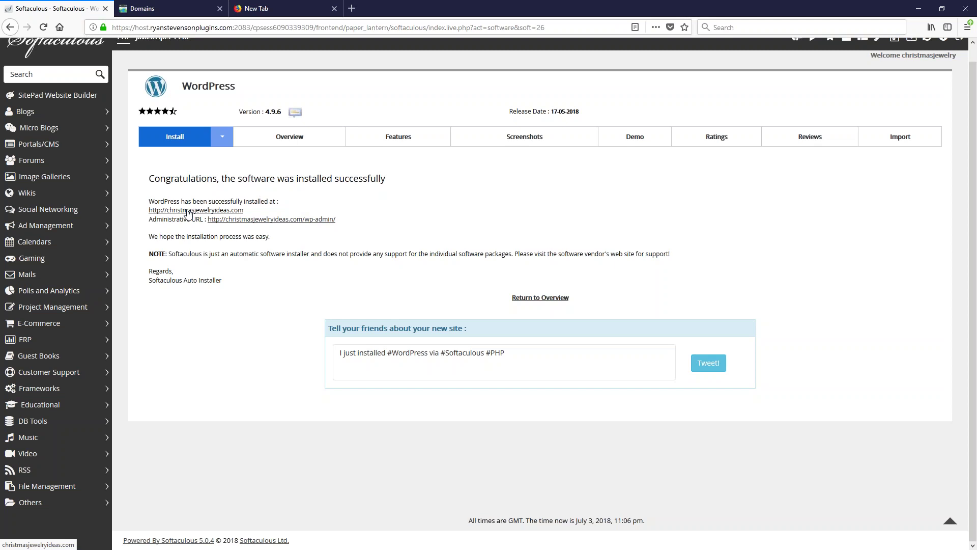
right_click(188, 214)
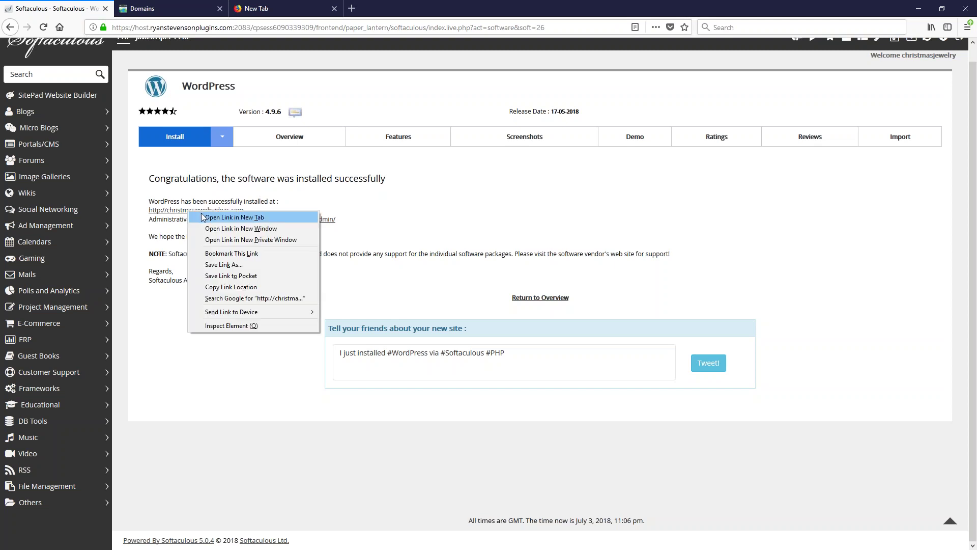
click(250, 201)
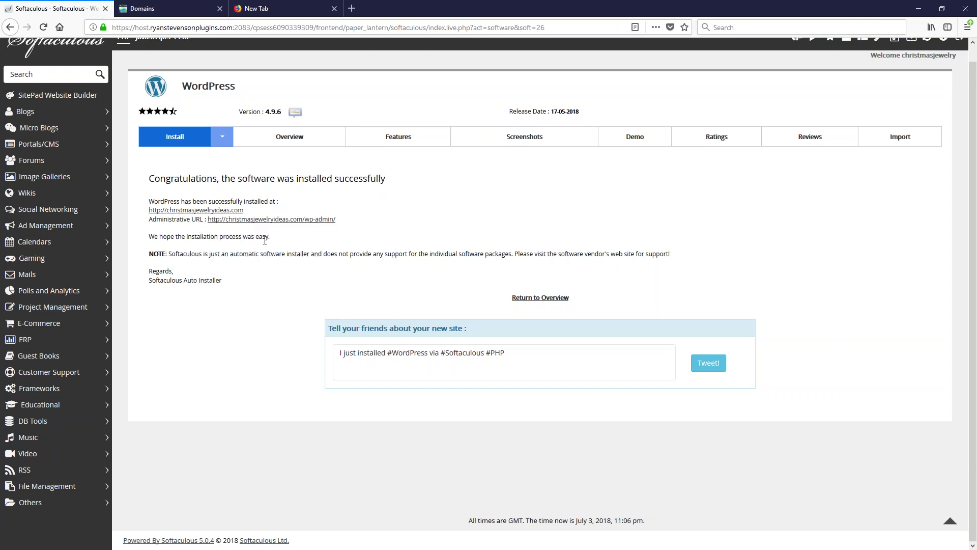
right_click(283, 220)
click(316, 224)
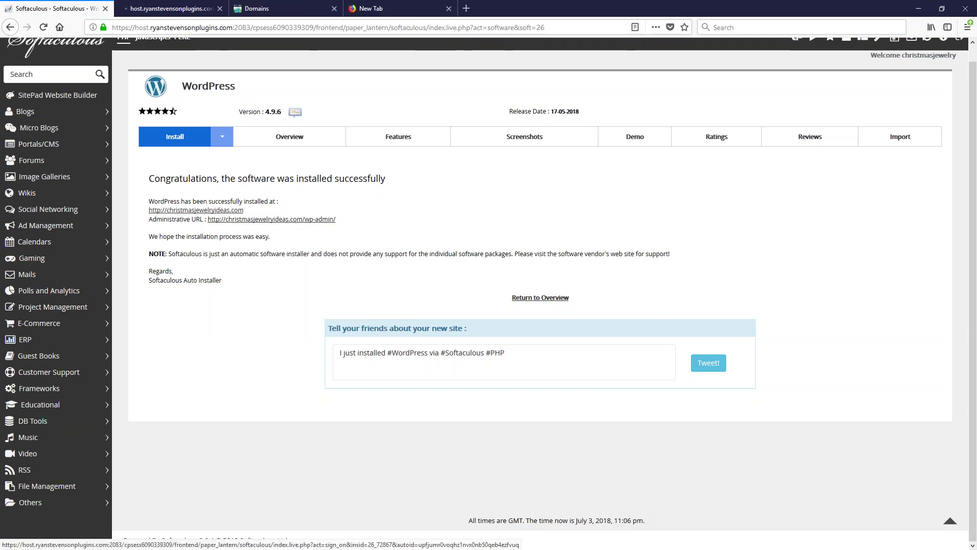
Switch to the new wp-admin tab and dismiss the personal data and privacy notice
click(197, 11)
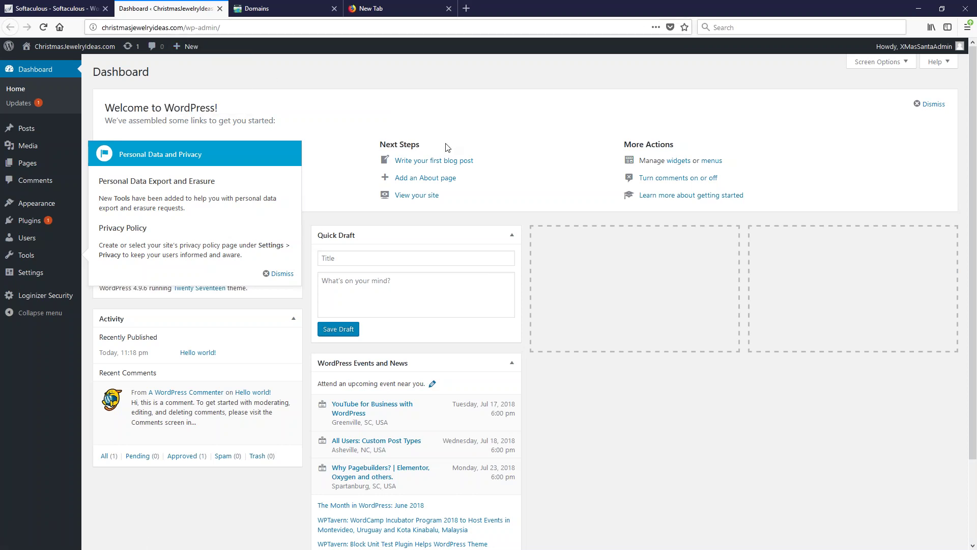
click(279, 273)
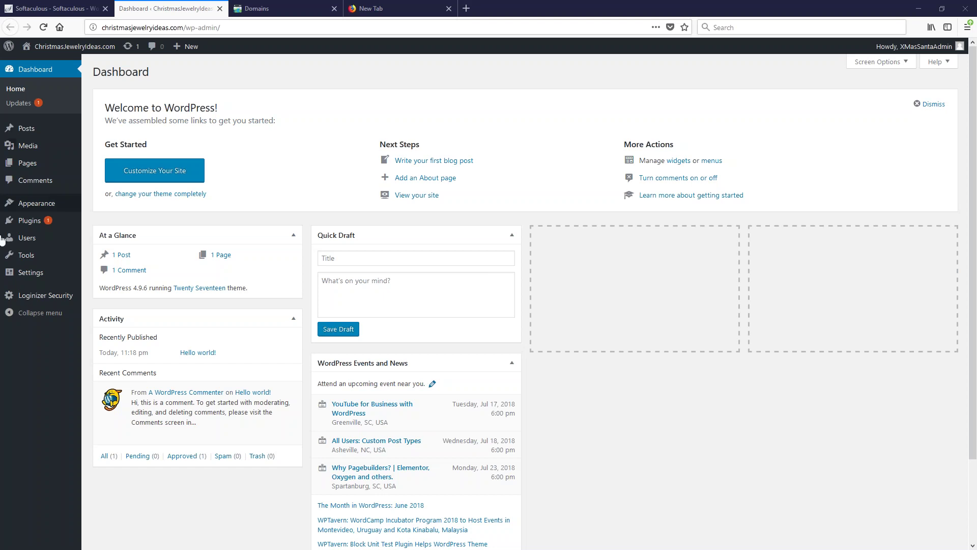
mouse_move(56, 131)
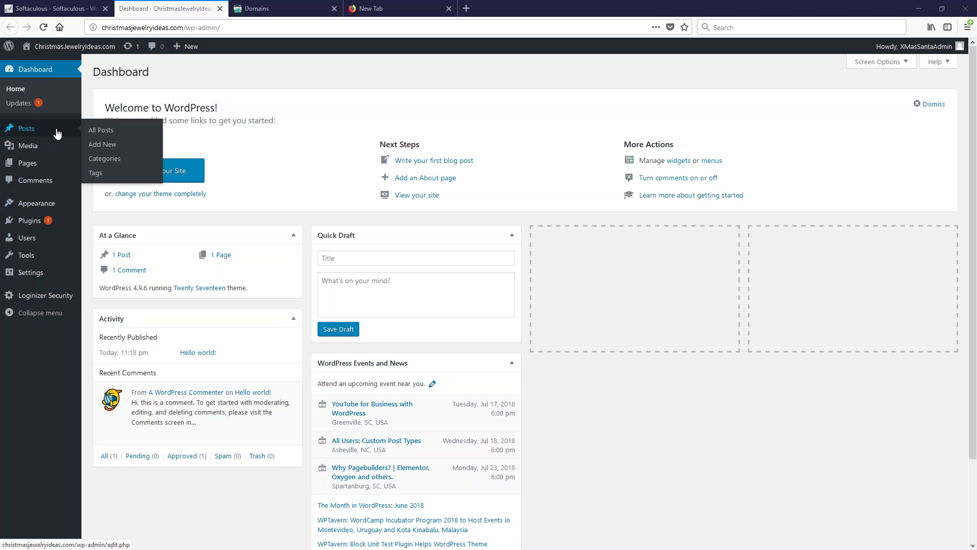
Trash the default Hello world! post from the Posts list
click(57, 132)
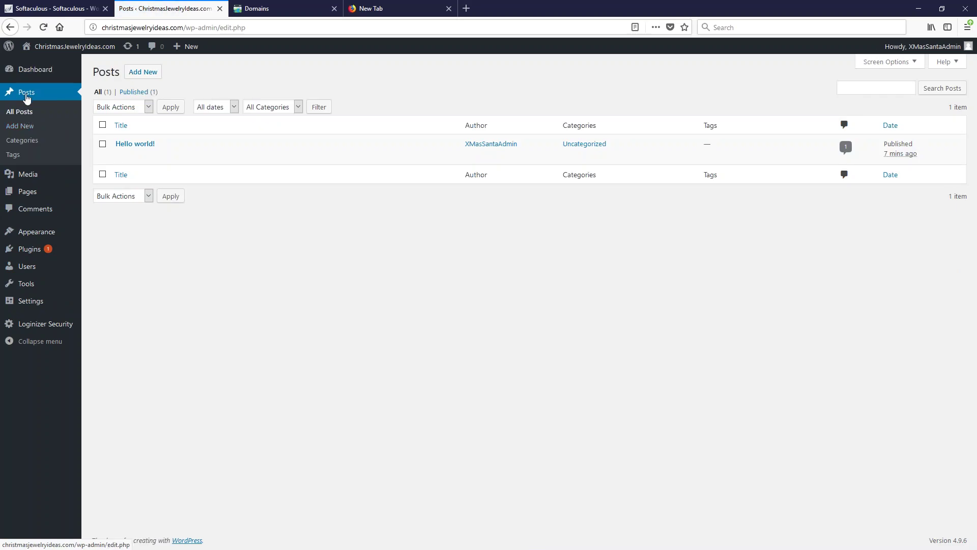
mouse_move(36, 196)
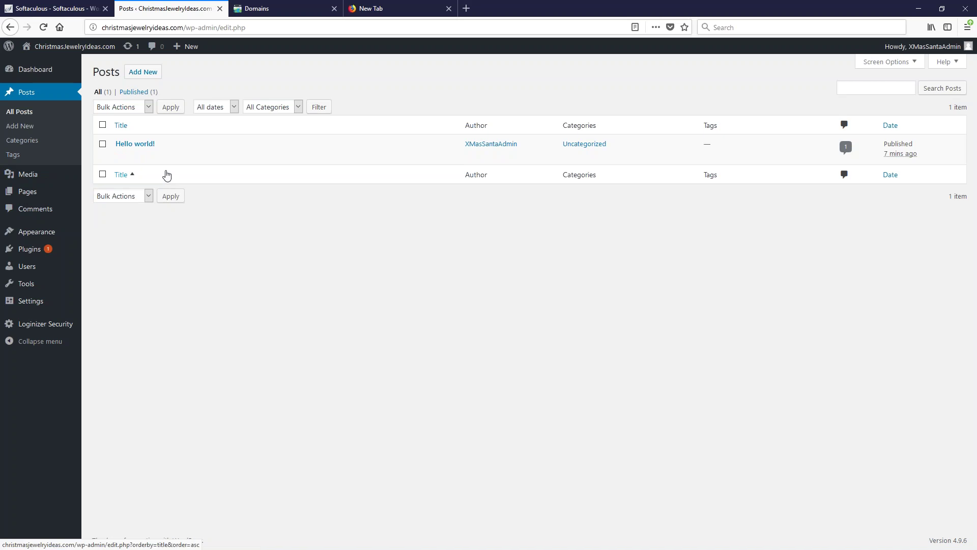
click(176, 156)
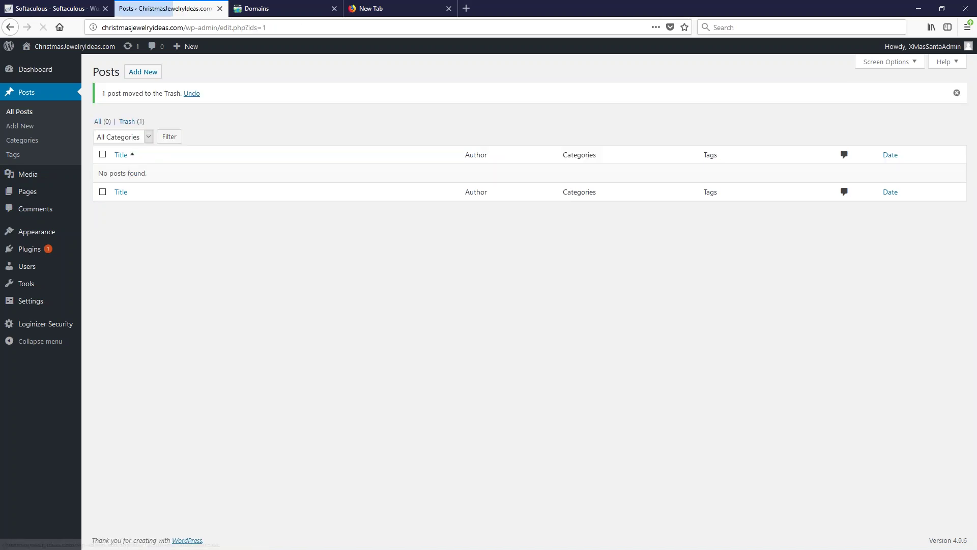
Move the Sample Page to the Trash from the Pages list
click(25, 198)
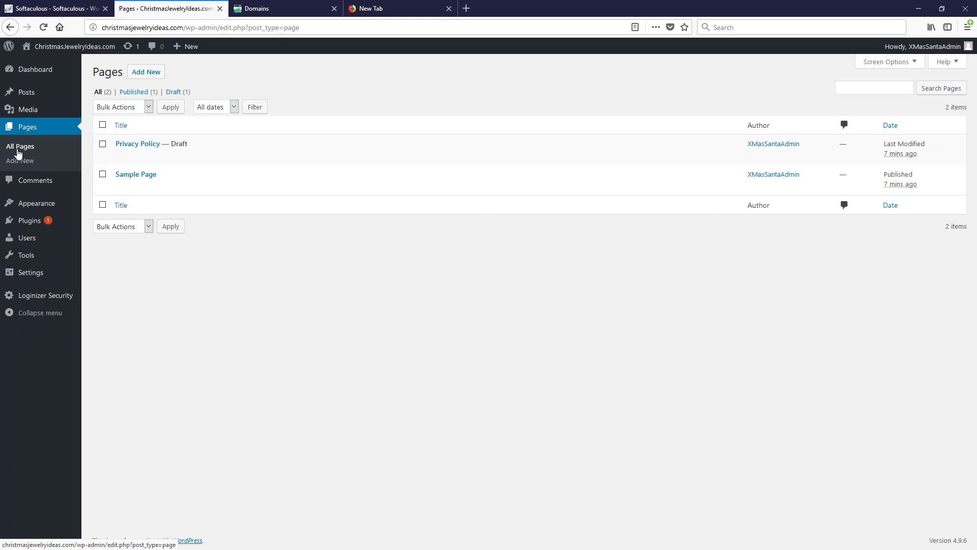
mouse_move(120, 157)
mouse_move(143, 188)
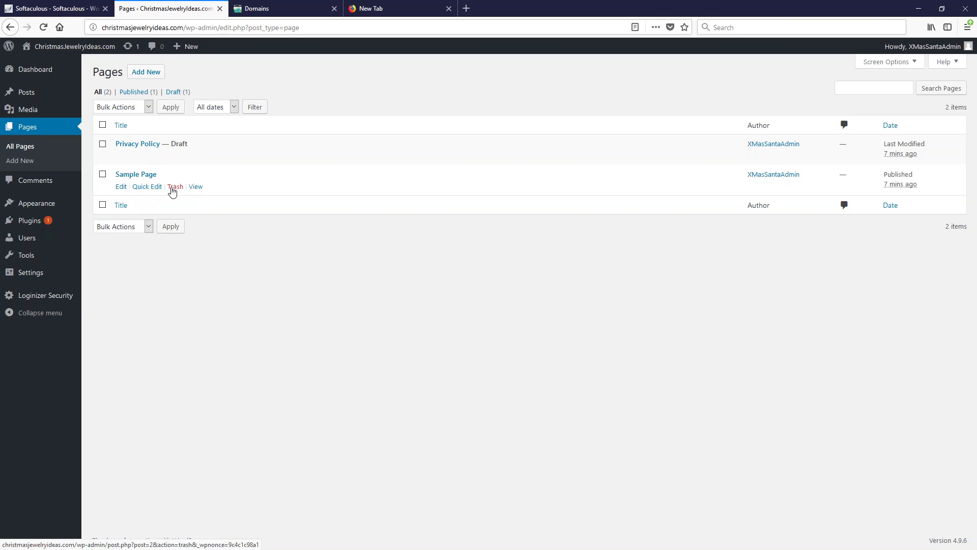
click(173, 190)
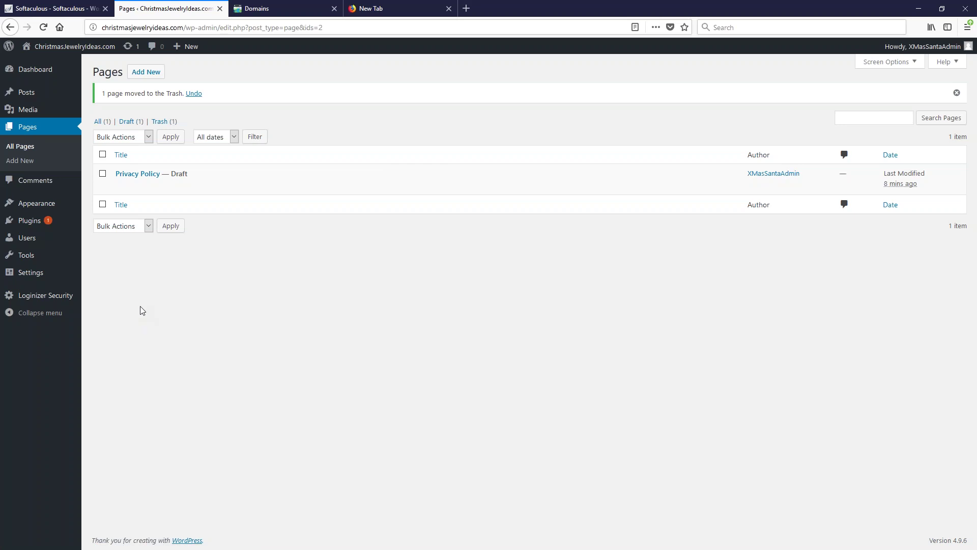
mouse_move(40, 270)
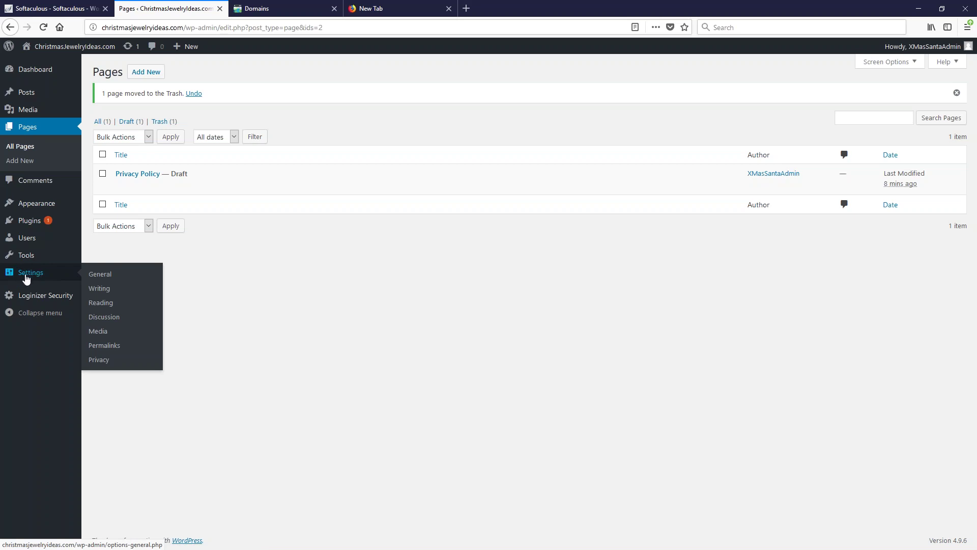
click(132, 276)
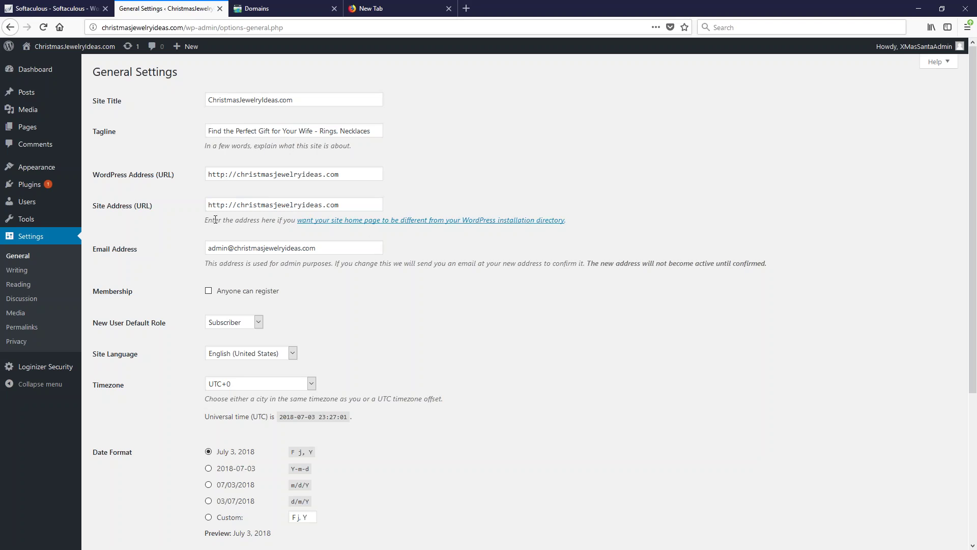
click(224, 173)
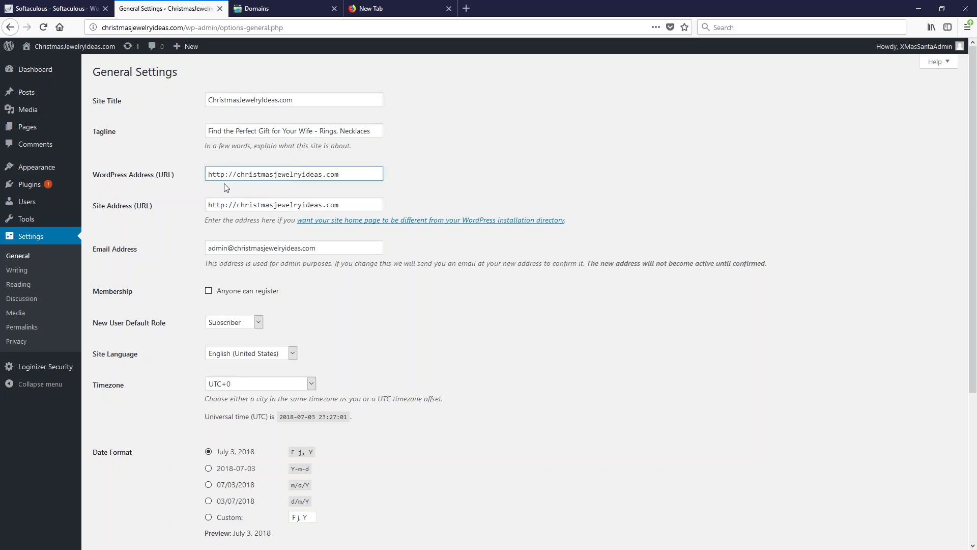
text(s)
key(BackSpace)
text(s)
click(223, 206)
text(s)
scroll(229, 275, down, 4)
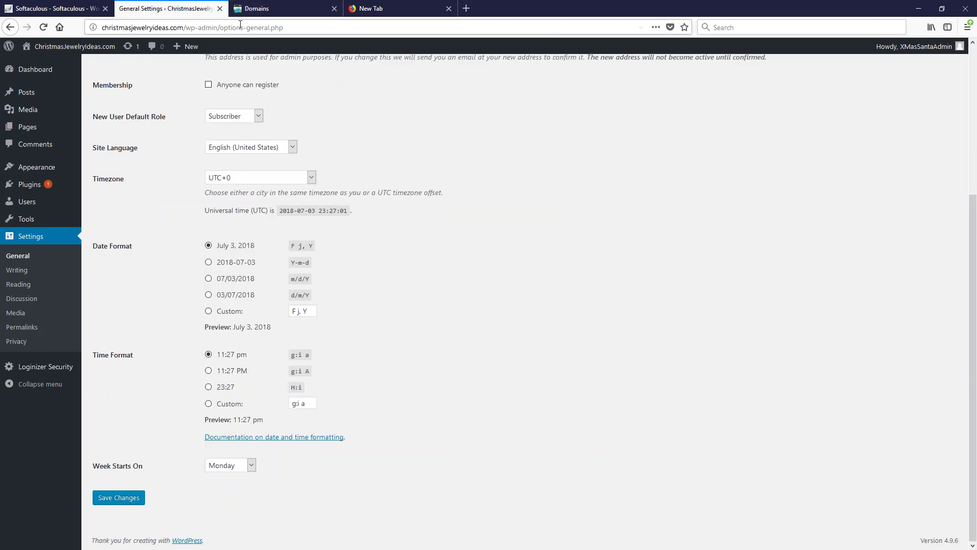
Open the site's front page from Visit Site in a new Firefox tab
mouse_move(71, 47)
right_click(54, 67)
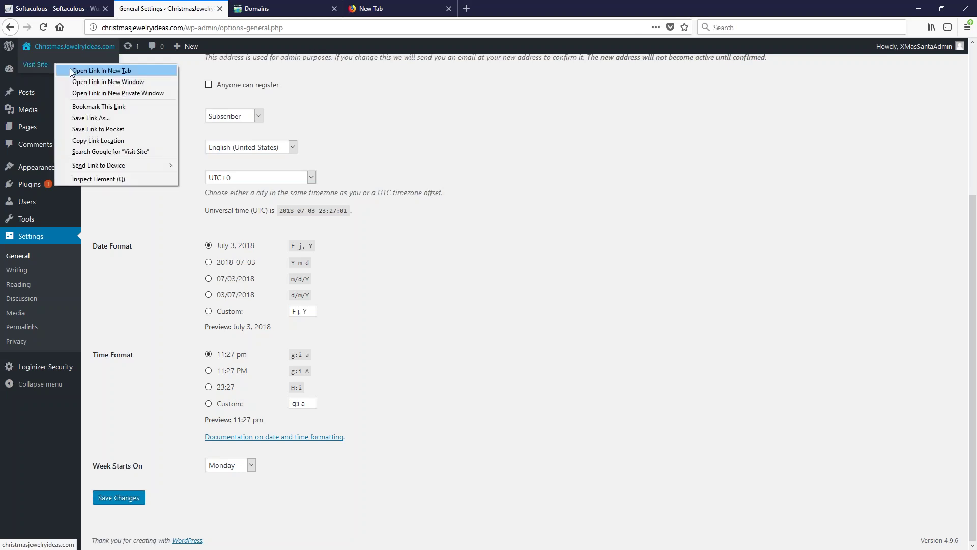
click(70, 69)
click(285, 10)
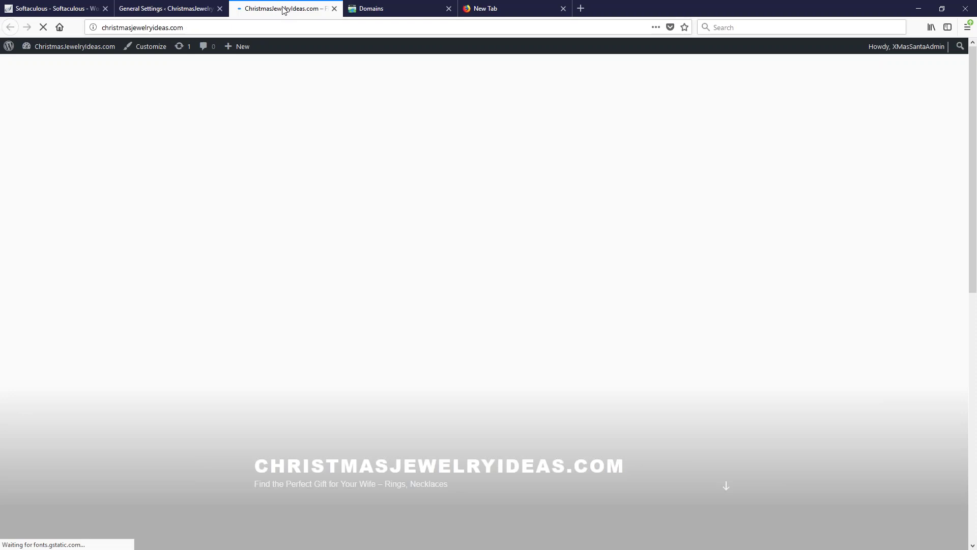
click(107, 28)
click(107, 29)
text(h)
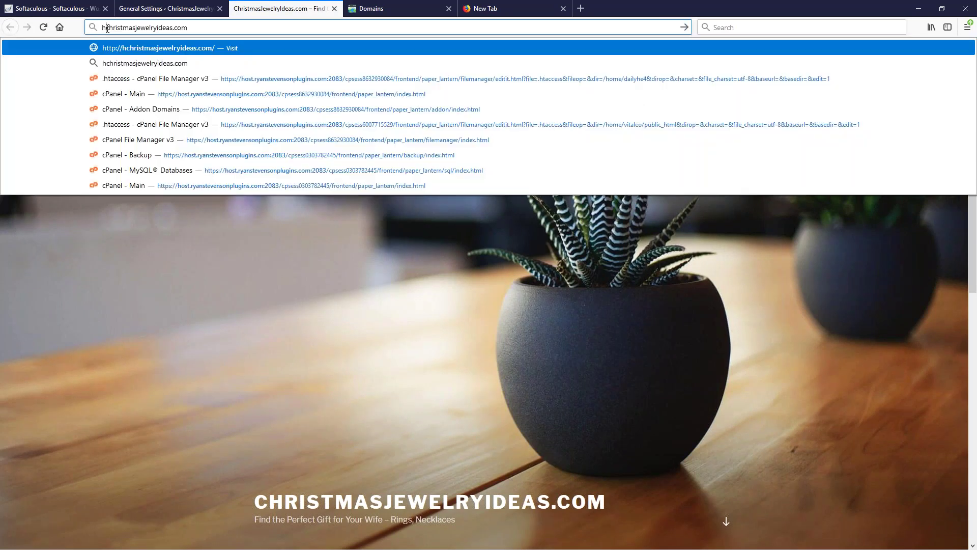
text(ttps:)
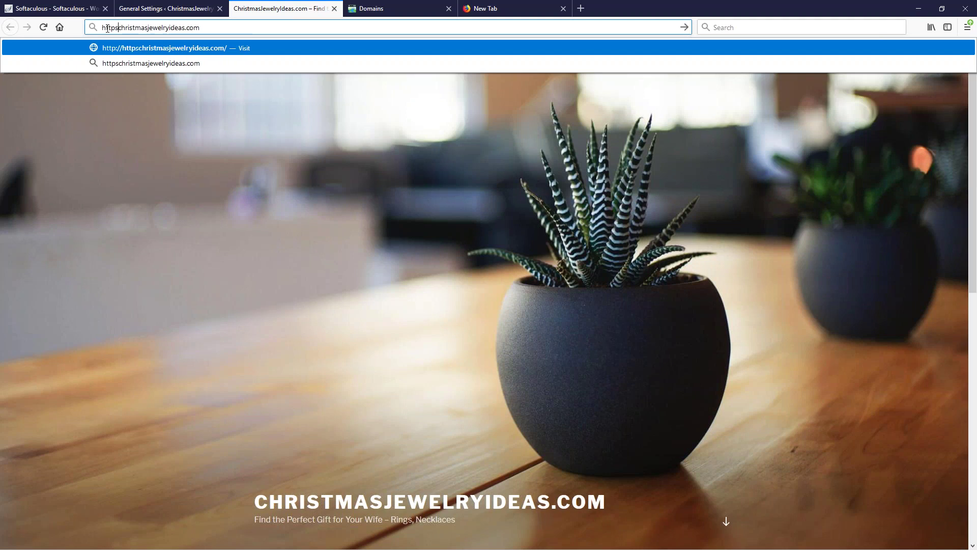
text(//)
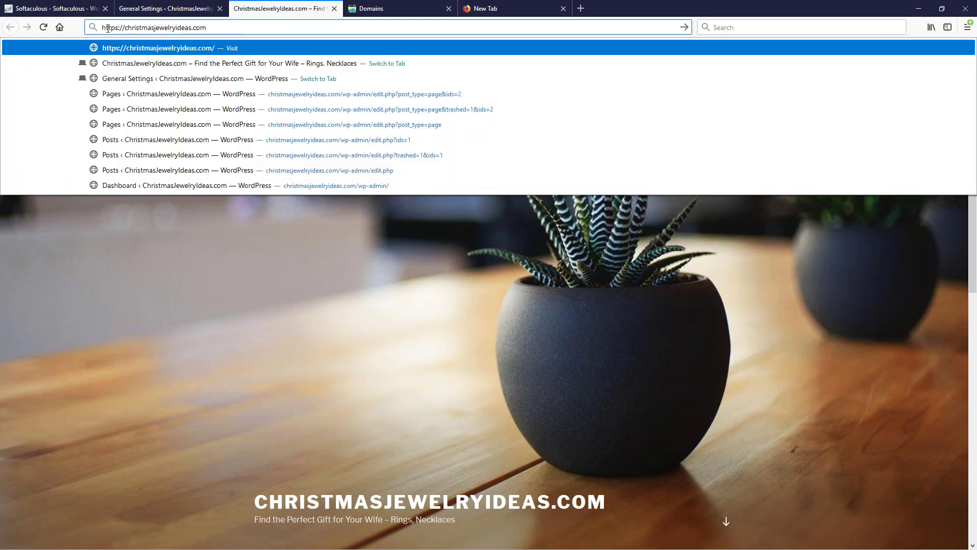
text(/cpanel)
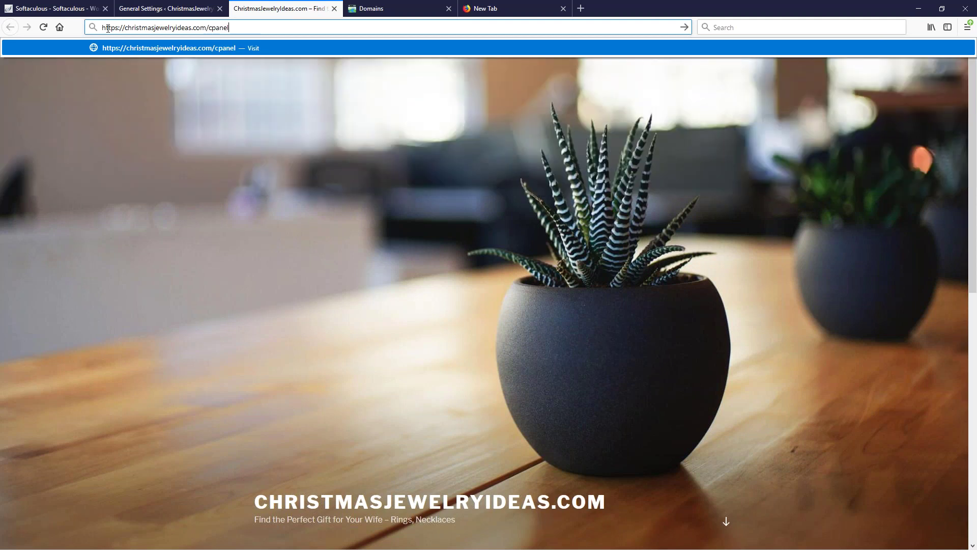
key(Return)
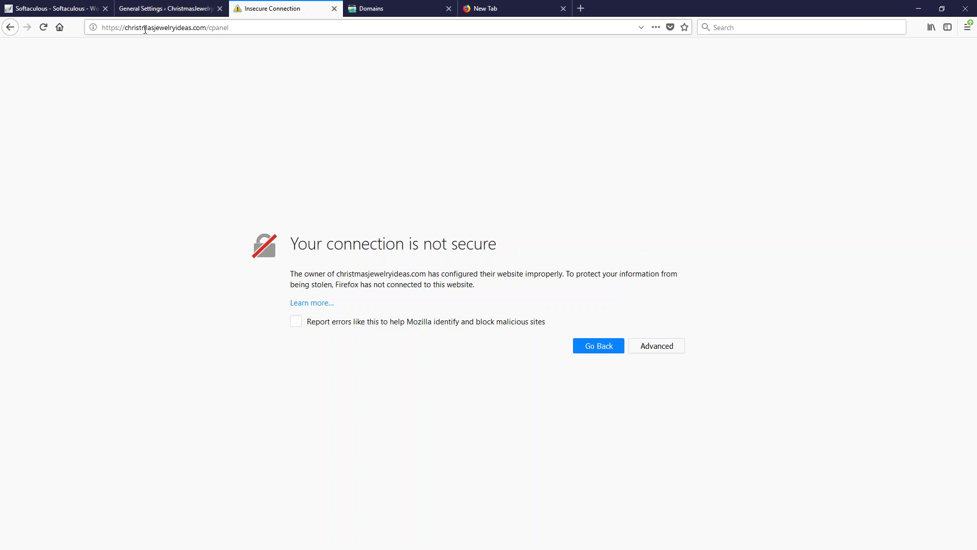
click(69, 11)
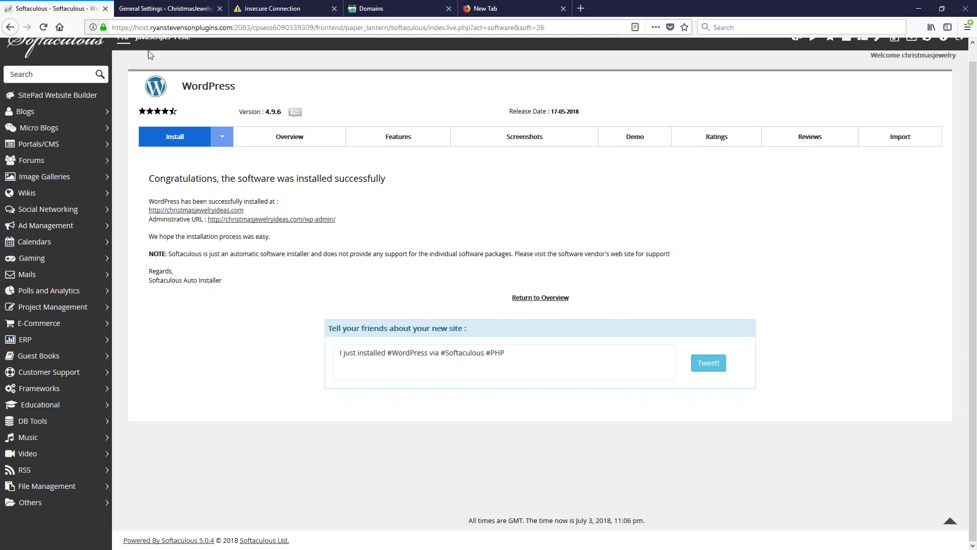
click(166, 9)
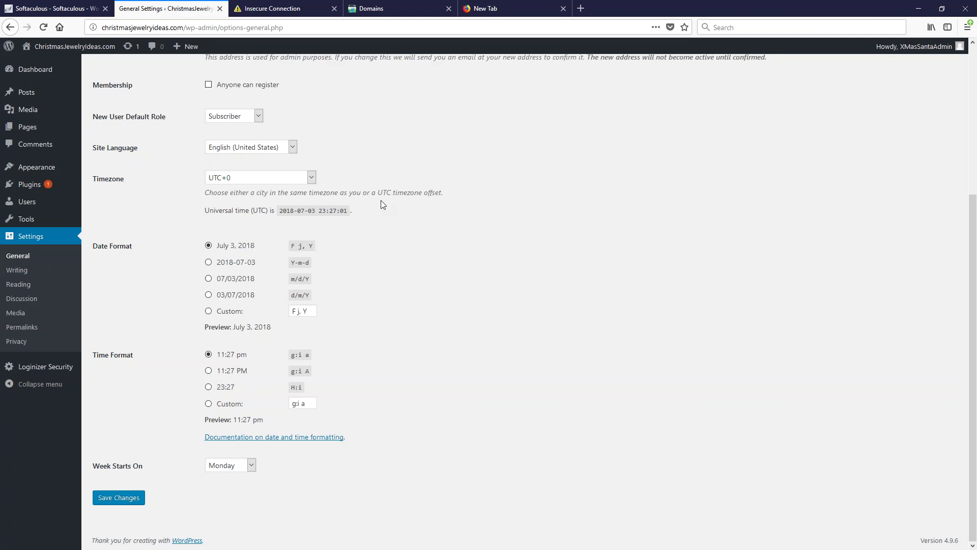
scroll(415, 183, up, 5)
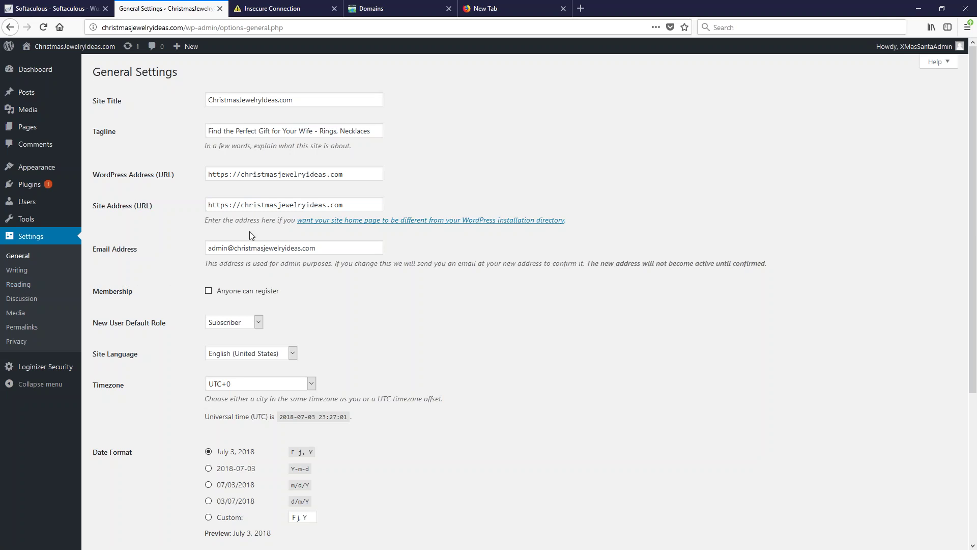
Set feeds to show Summary, save the Reading settings, then go to Discussion settings
click(68, 282)
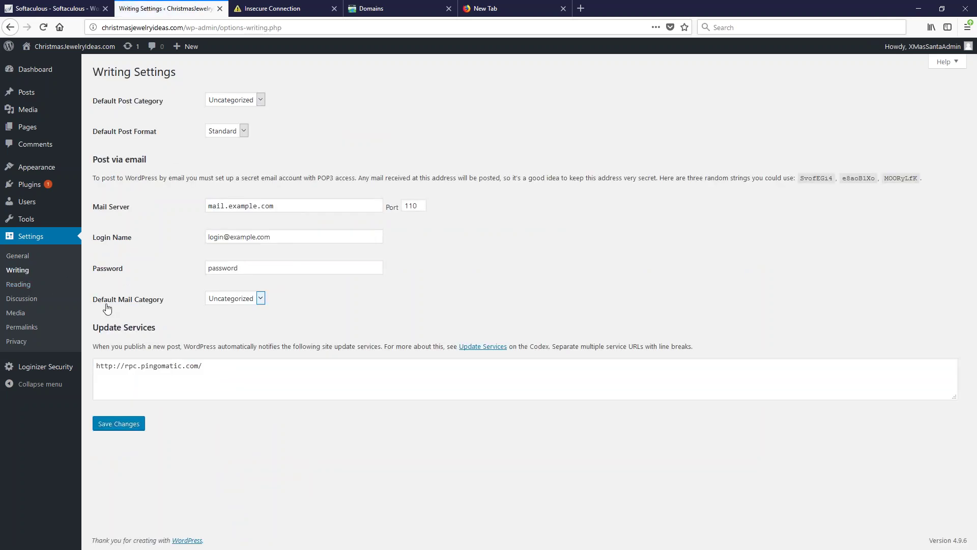
click(25, 287)
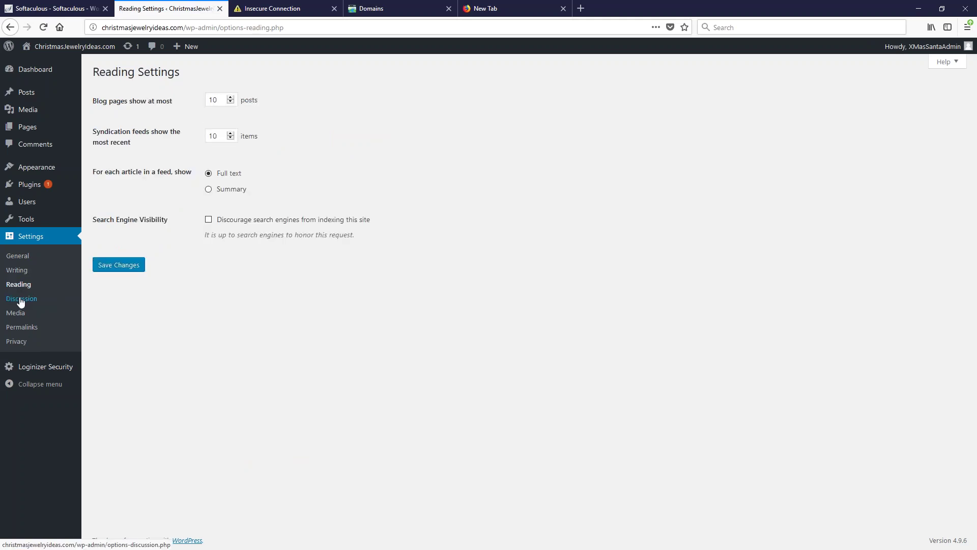
click(209, 191)
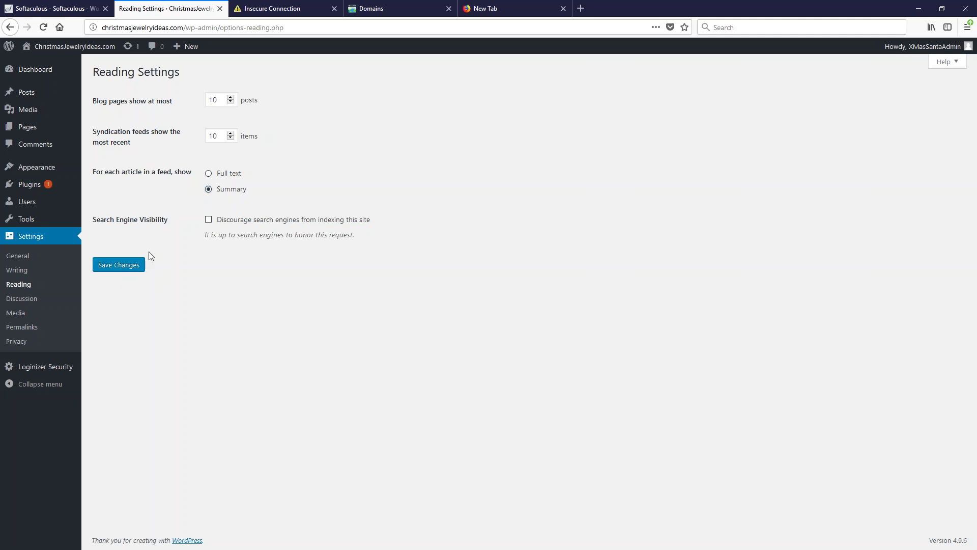
click(120, 266)
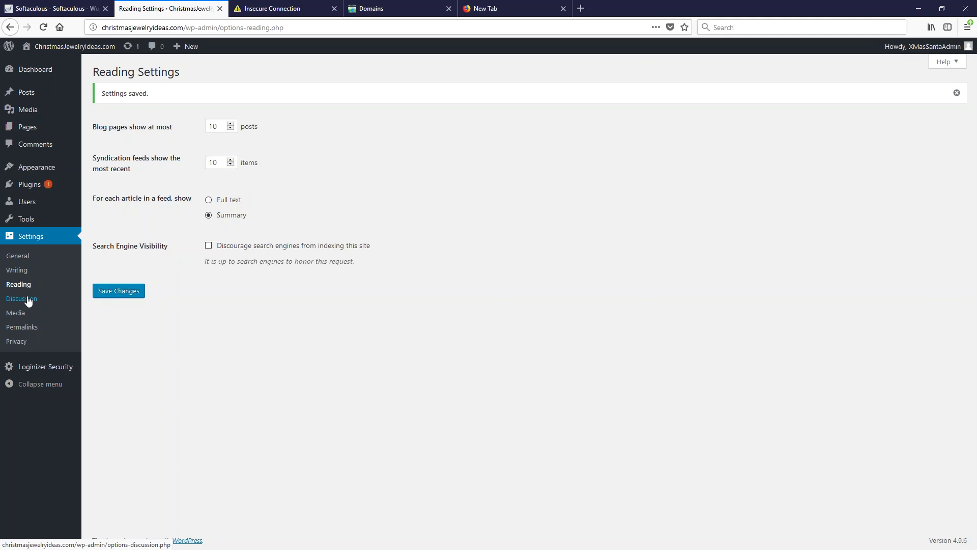
click(26, 302)
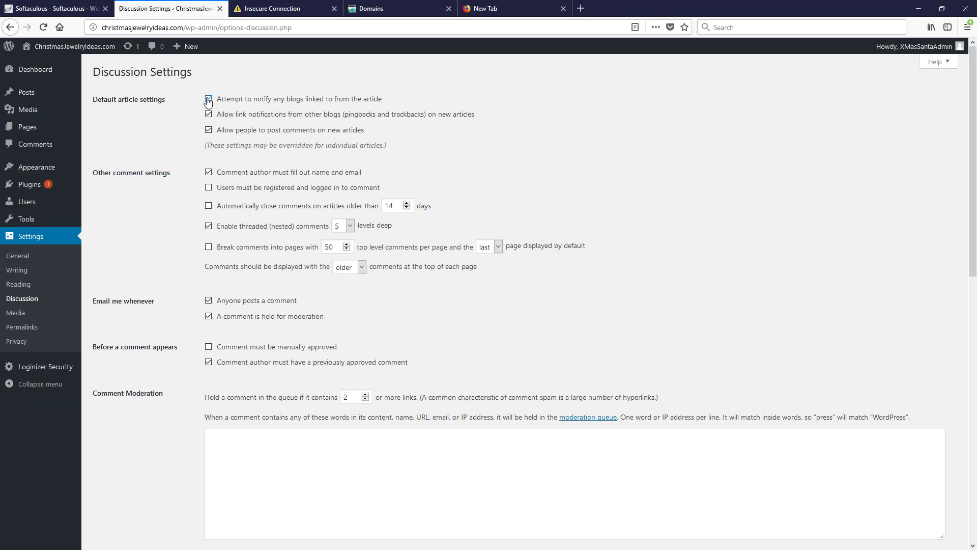
Disable pingbacks, link notifications and comments on new articles, require registered commenters, and save the Discussion settings
click(208, 100)
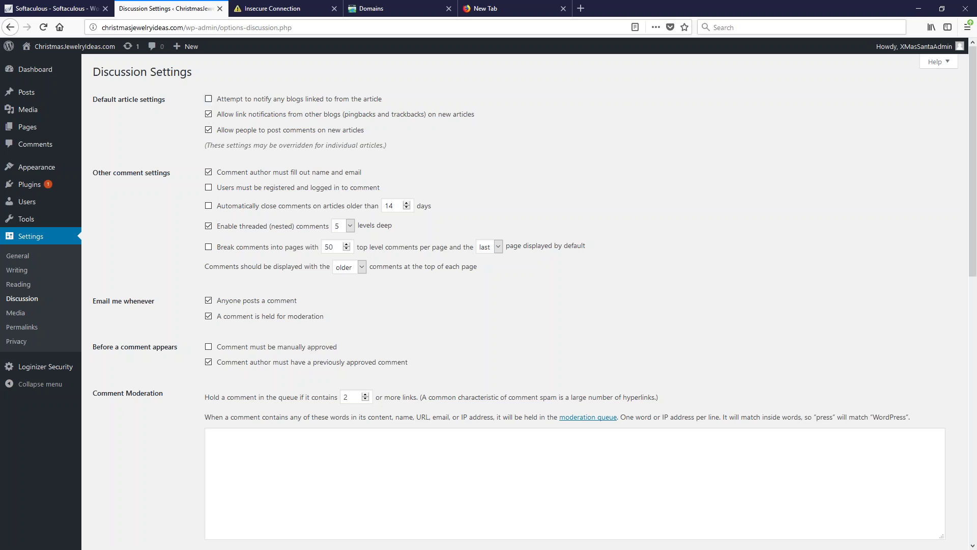
click(208, 114)
click(207, 131)
click(208, 188)
scroll(132, 269, down, 10)
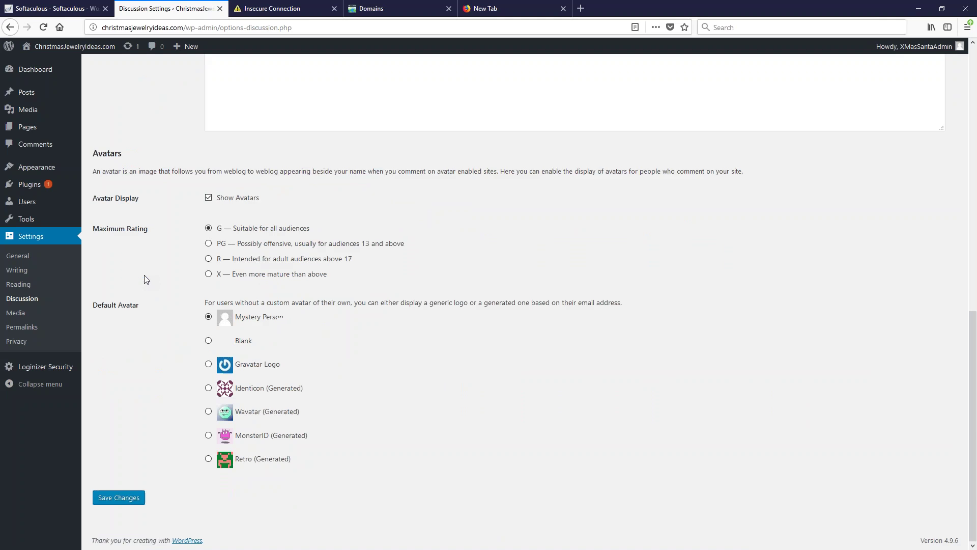
click(113, 498)
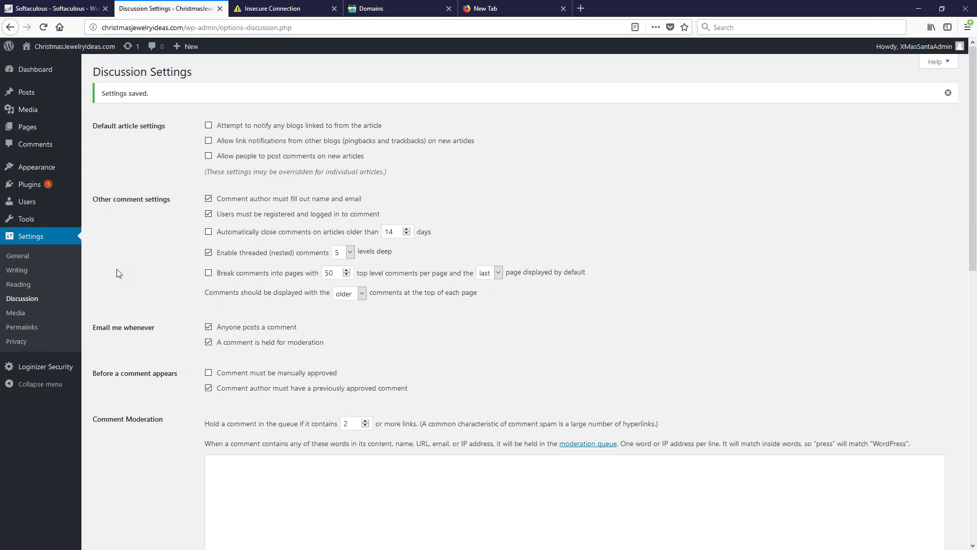
click(19, 330)
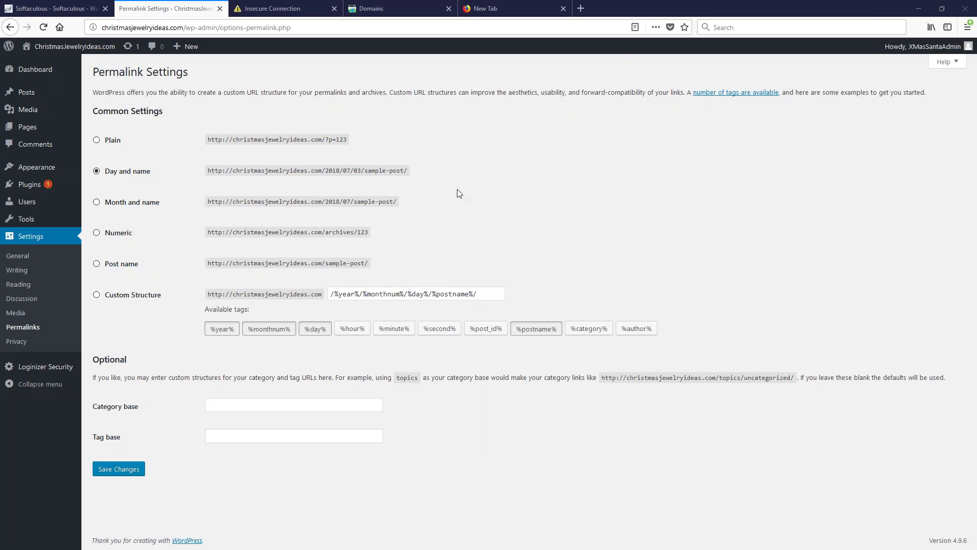
Switch the permalink structure from Day and name to Post name (/%postname%/)
drag(418, 176, 201, 166)
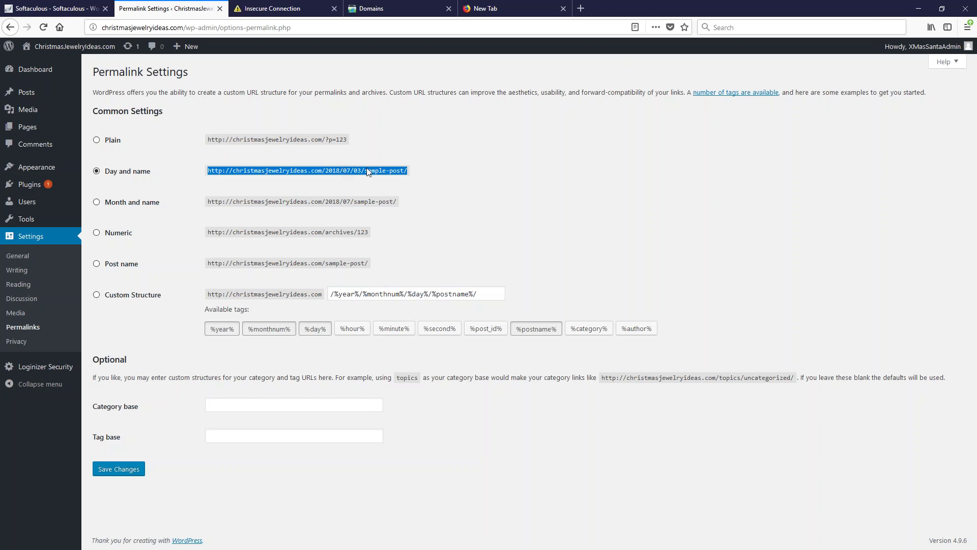
click(96, 264)
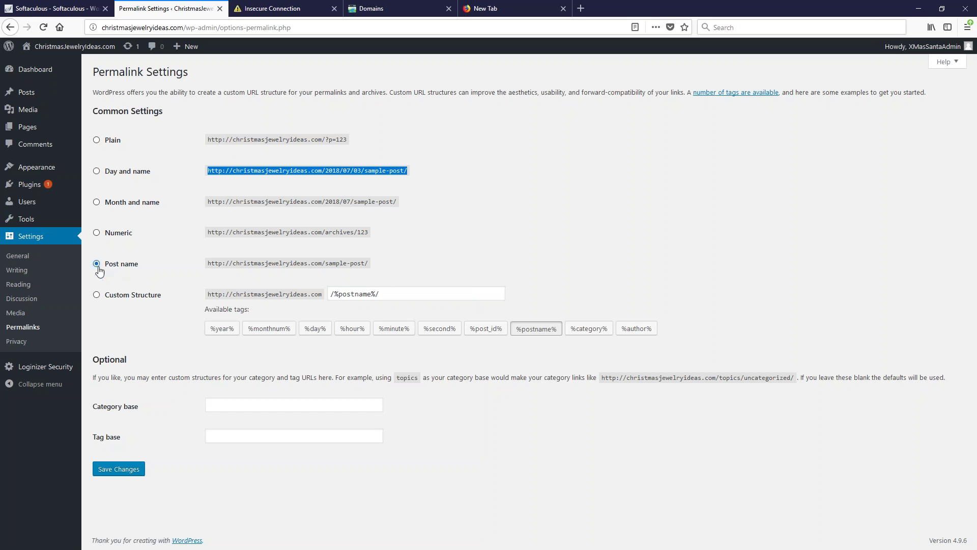
Save the Post name permalink structure /%postname%/ on Permalink Settings
click(114, 469)
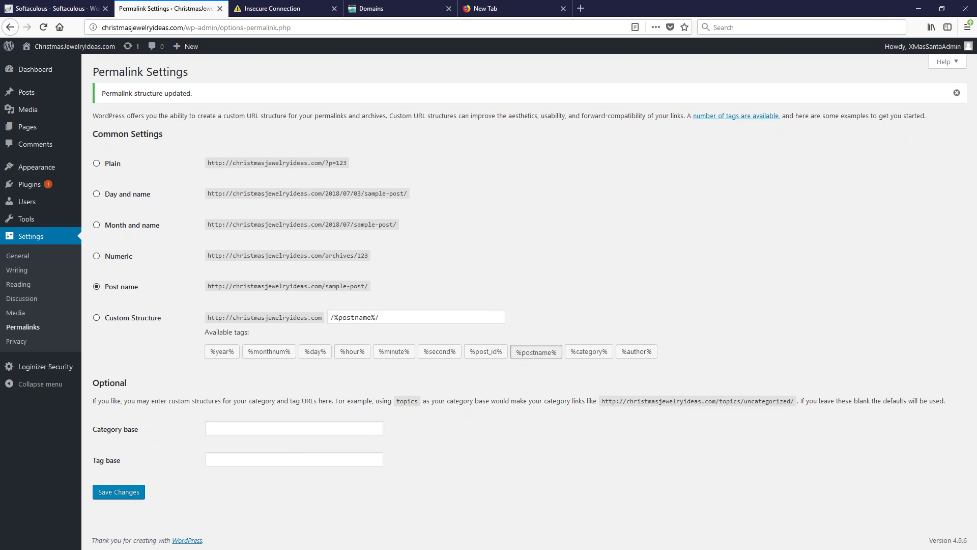
click(260, 14)
Open the site's public homepage from the admin bar in a new browser tab
click(178, 9)
right_click(97, 48)
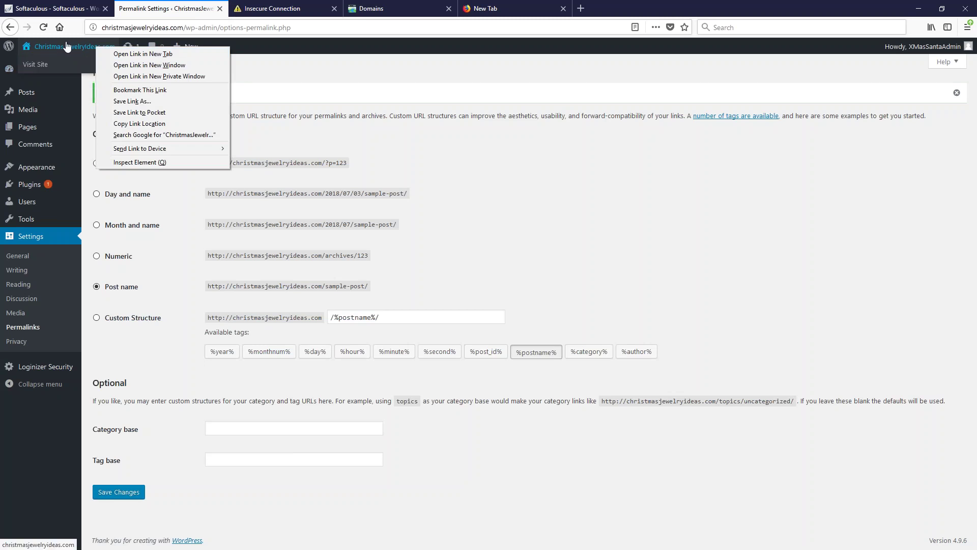
click(142, 54)
click(284, 11)
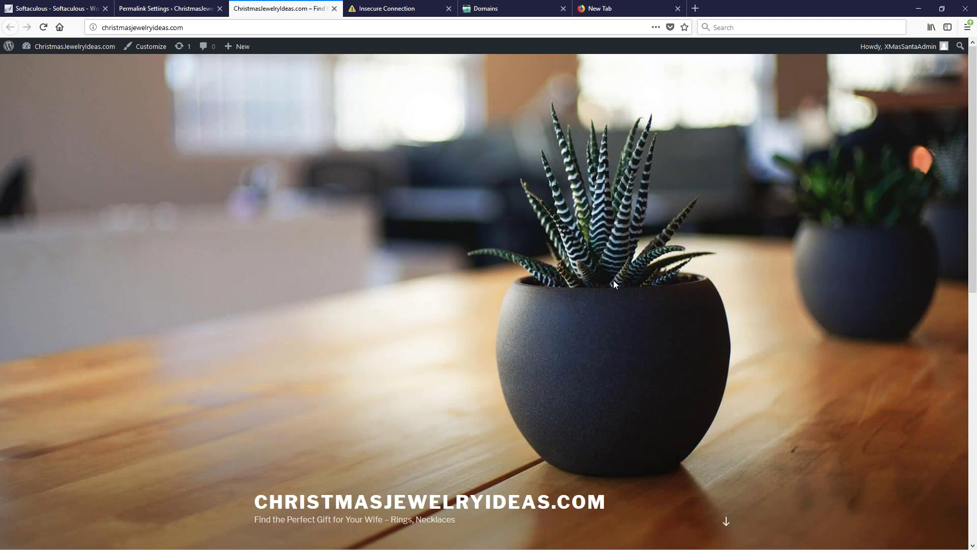
Scroll through the homepage, checking the CHRISTMASJEWELRYIDEAS.COM title, tagline and empty posts area
scroll(526, 280, down, 5)
scroll(526, 284, down, 4)
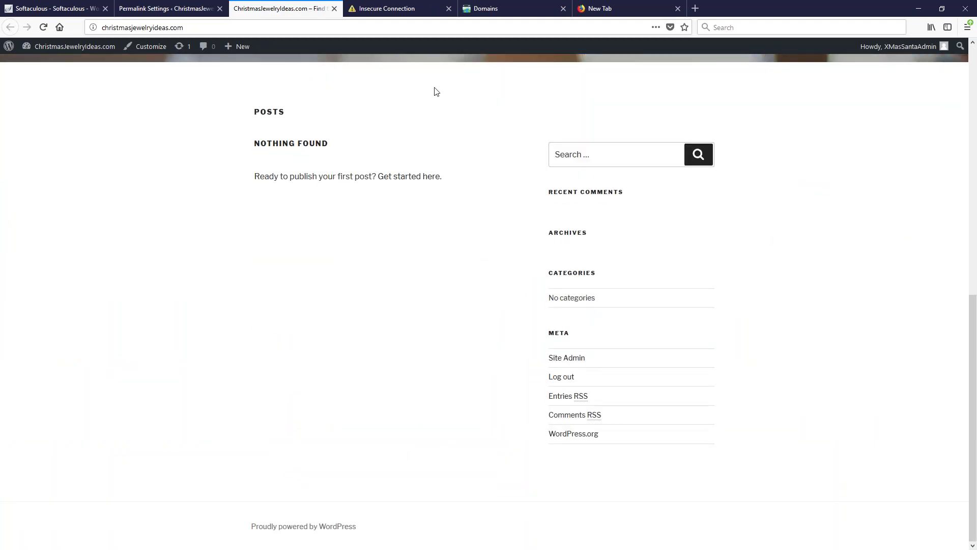
scroll(518, 436, up, 9)
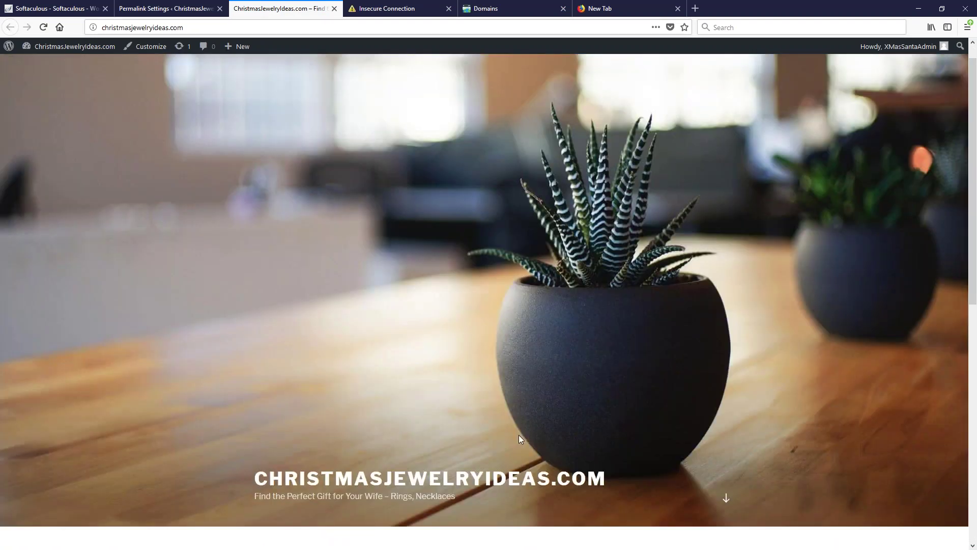
scroll(472, 178, down, 8)
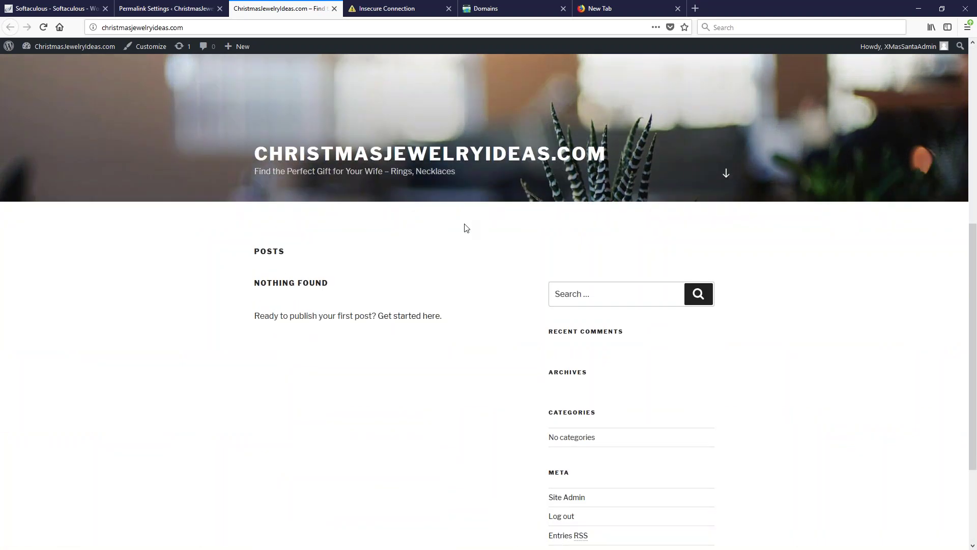
scroll(463, 247, up, 8)
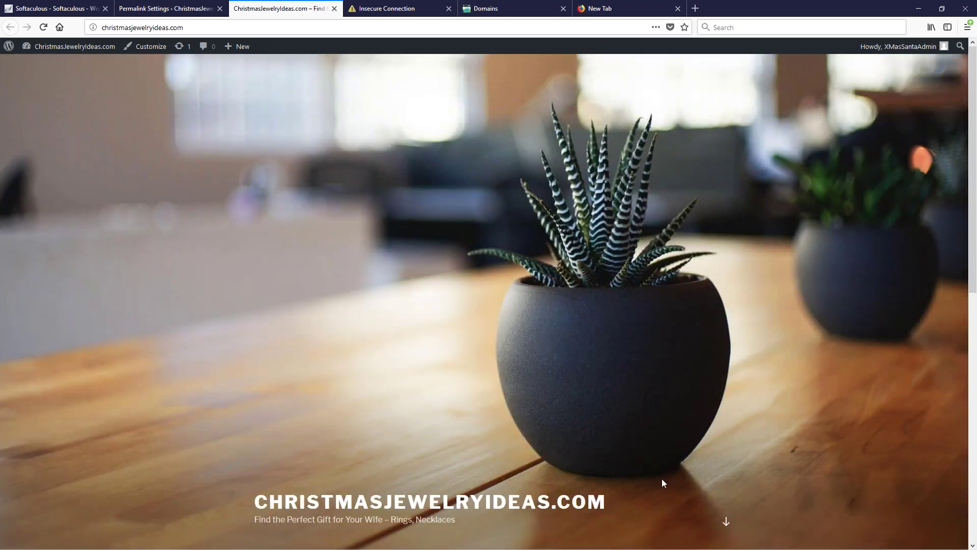
click(728, 521)
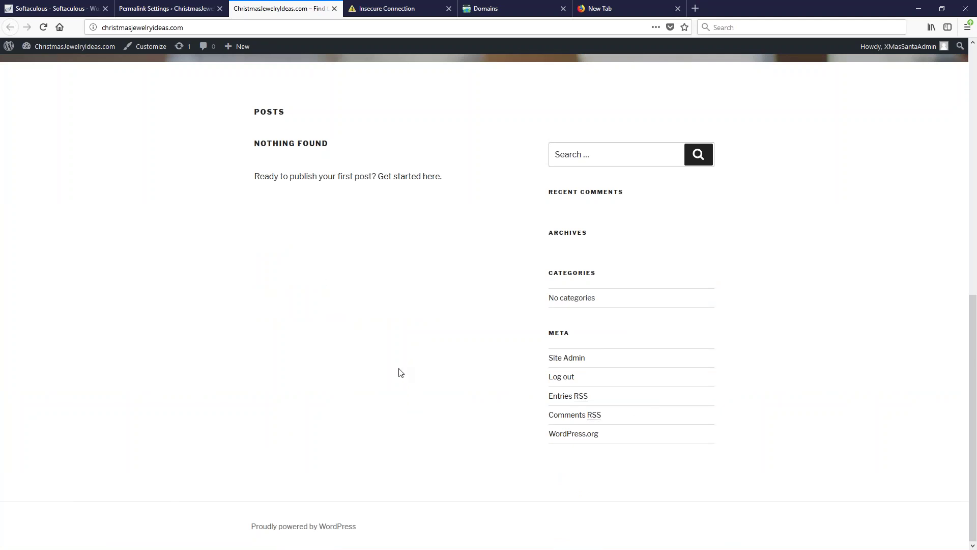
scroll(400, 368, up, 8)
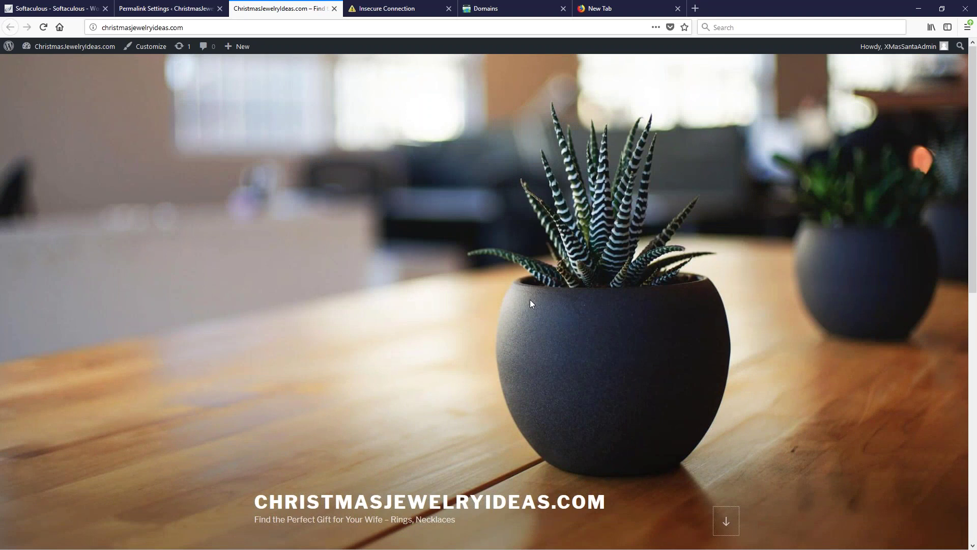
scroll(529, 299, down, 8)
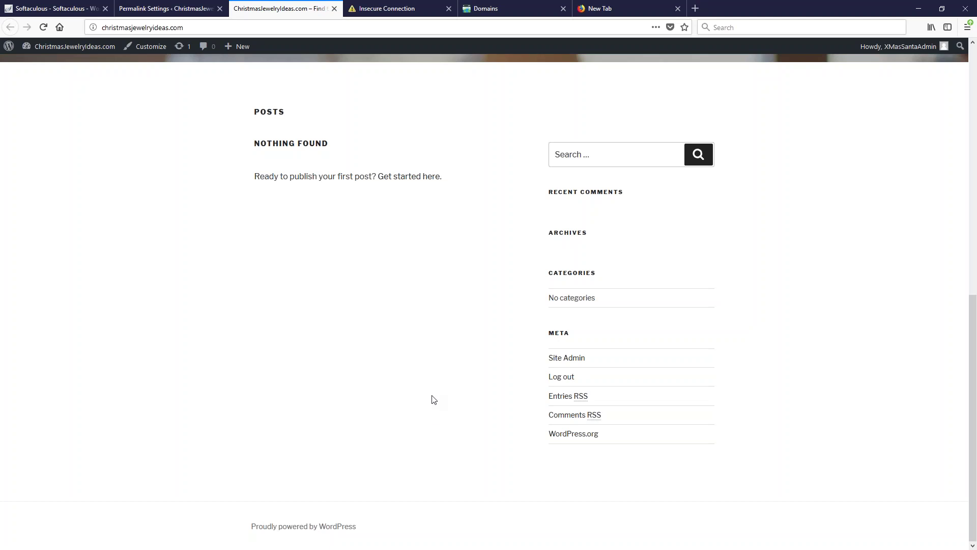
scroll(452, 421, up, 8)
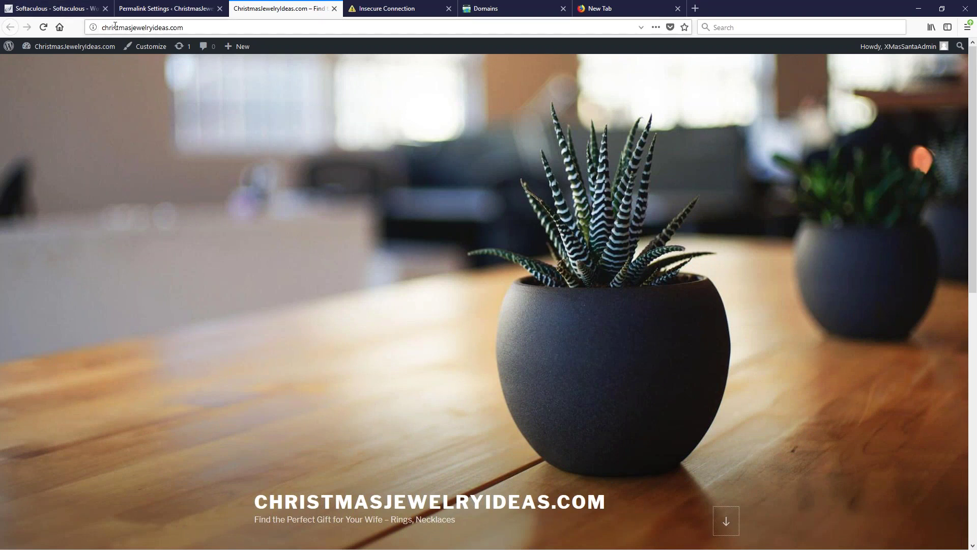
Return to the admin and go from Appearance > Themes to the Add Themes page
click(159, 14)
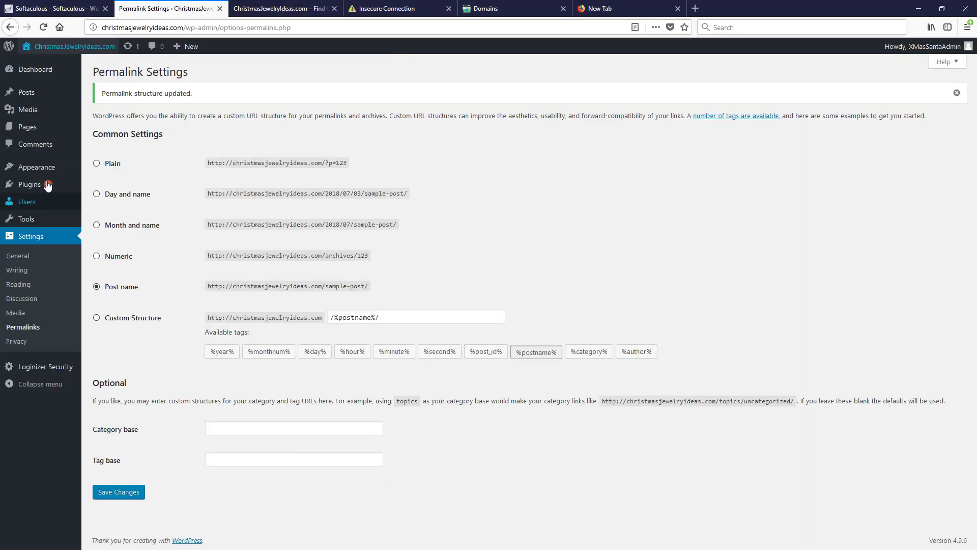
mouse_move(35, 168)
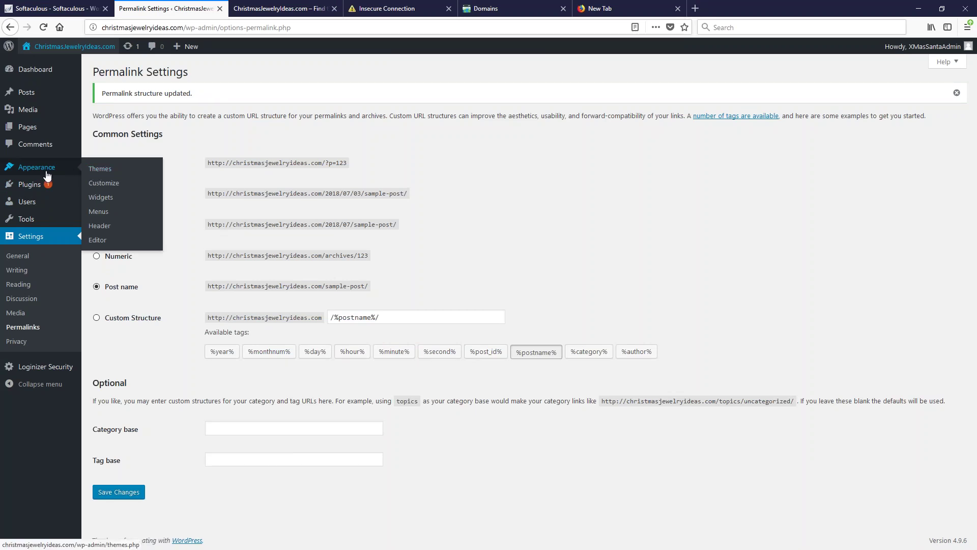
click(113, 173)
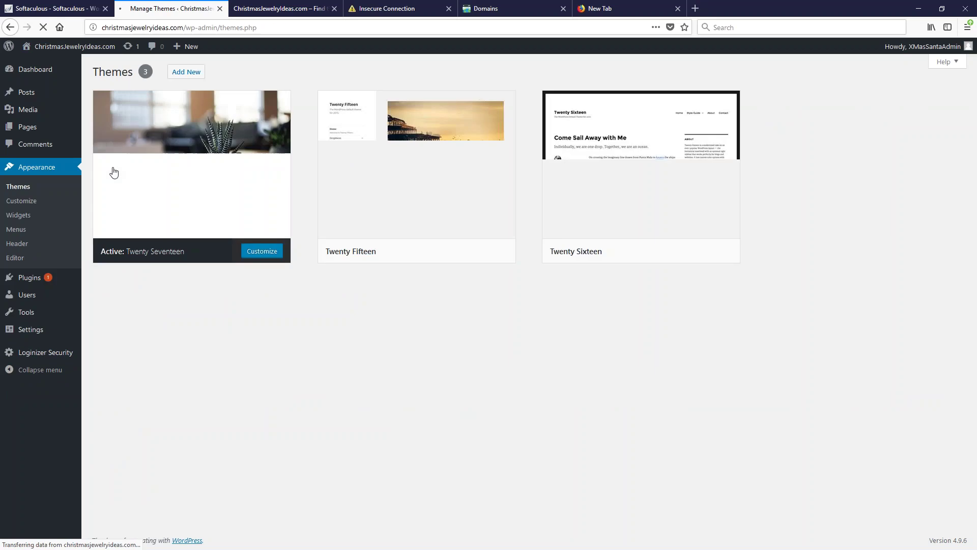
mouse_move(169, 190)
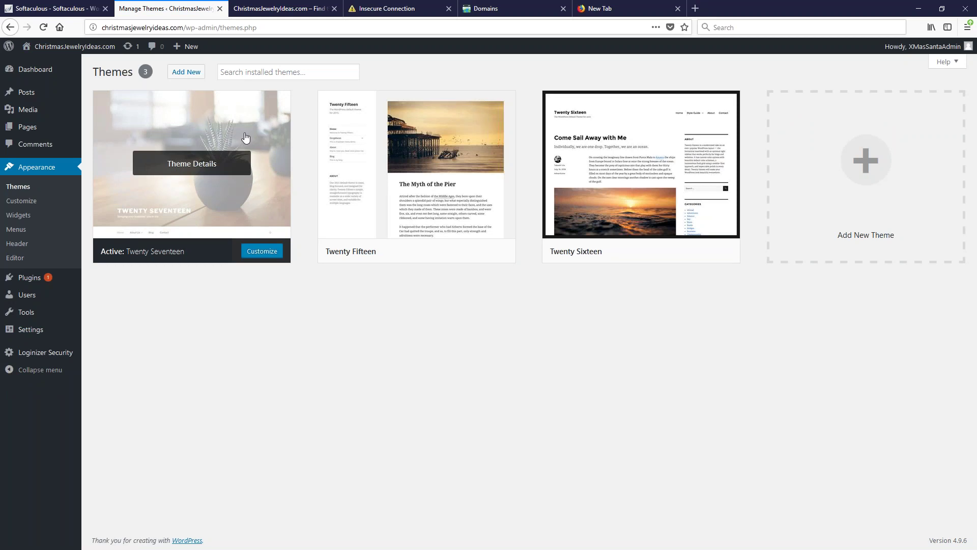
click(186, 77)
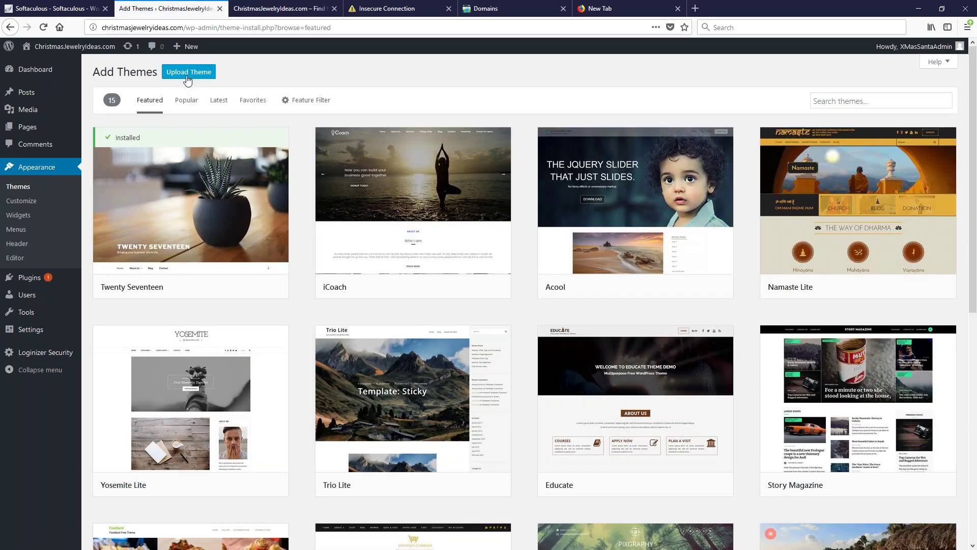
Search themes for 'weav', then install and activate Weaver Xtreme
click(834, 101)
text(weaver)
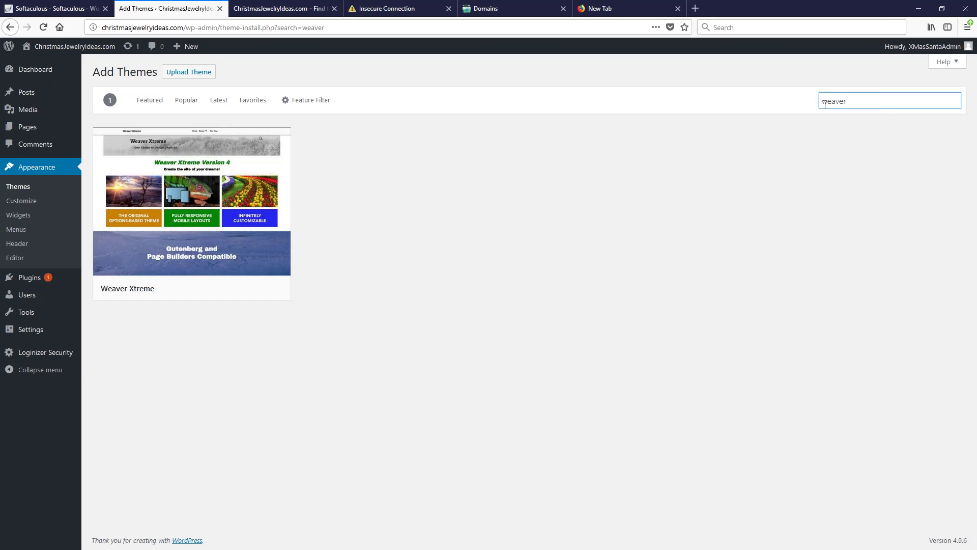
mouse_move(174, 230)
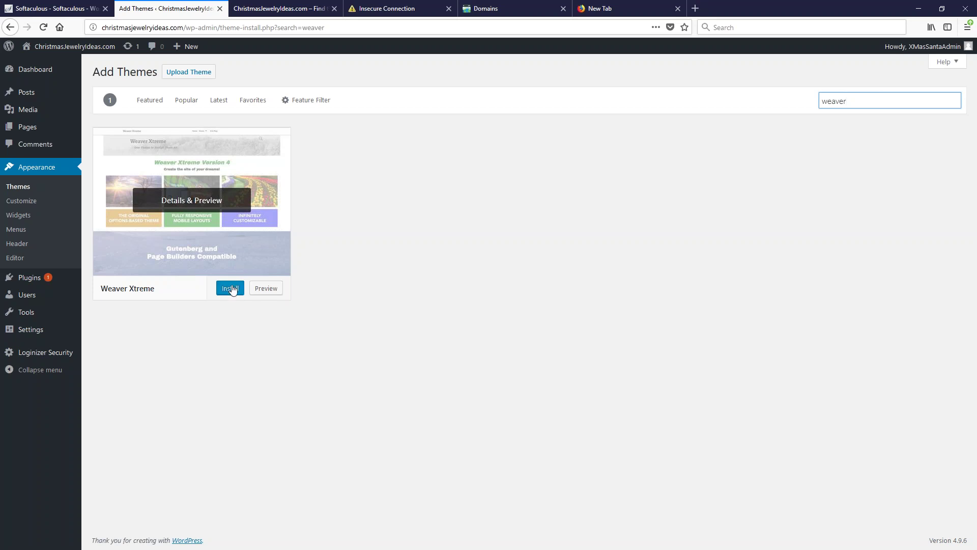
click(230, 288)
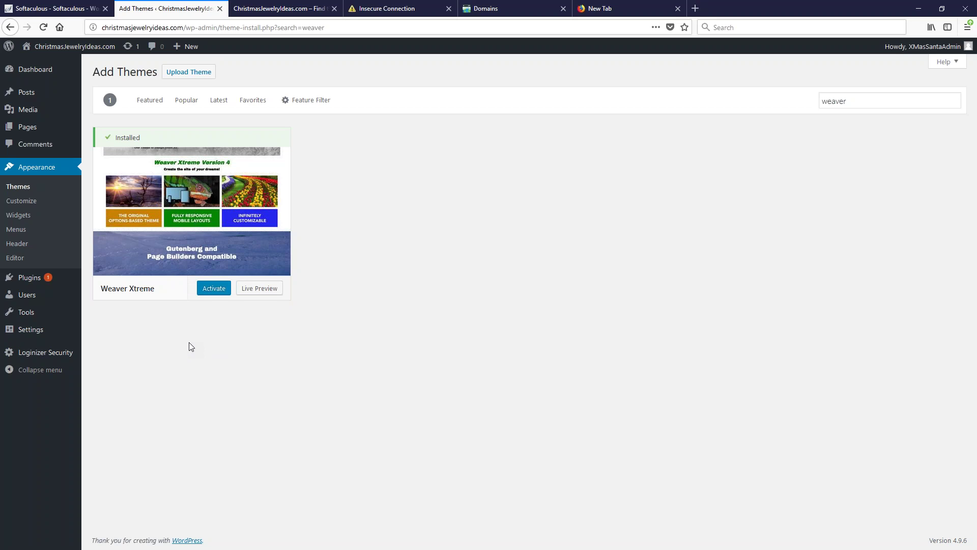
click(214, 289)
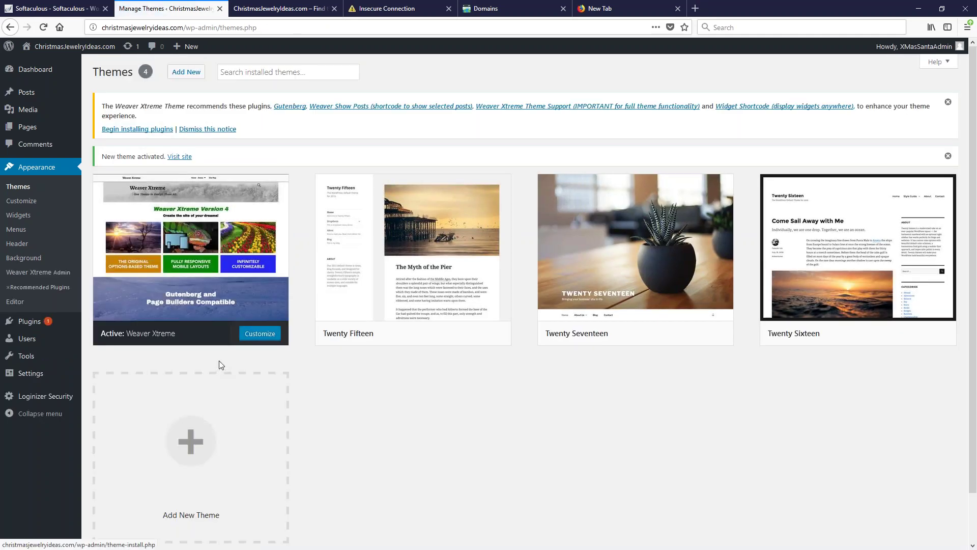
mouse_move(237, 253)
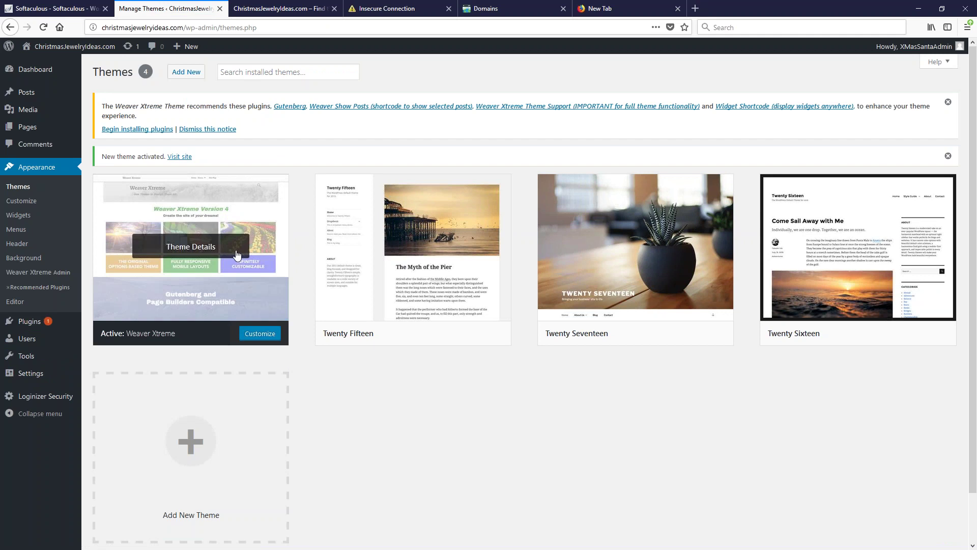
click(279, 8)
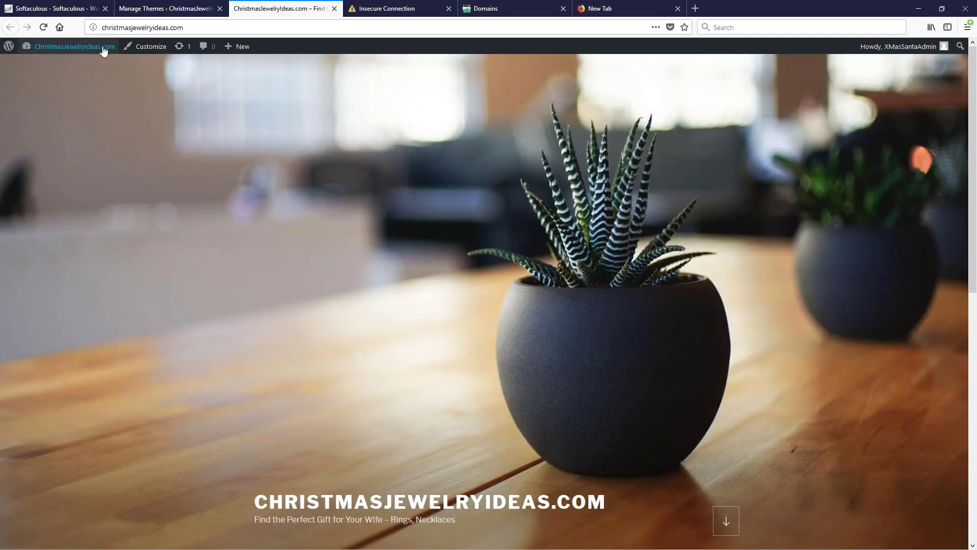
click(43, 27)
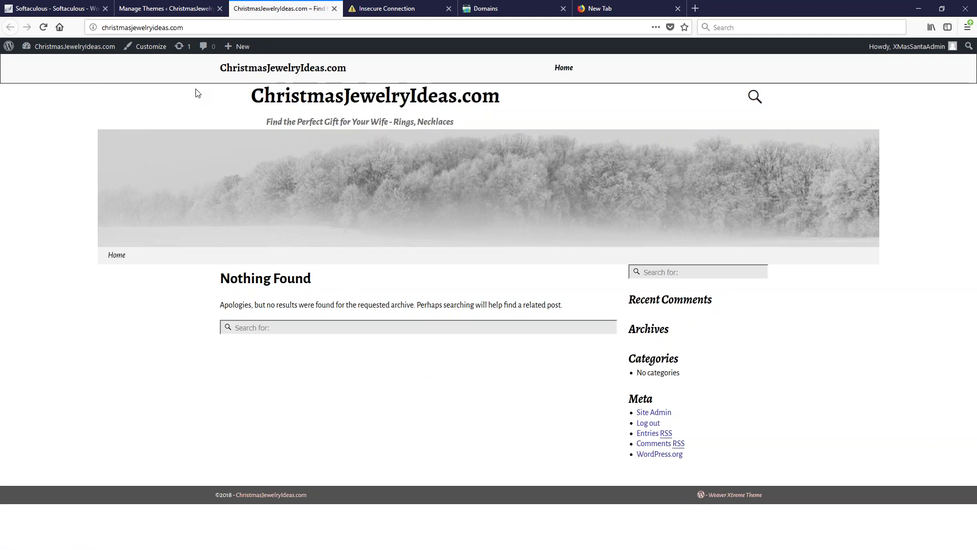
click(172, 9)
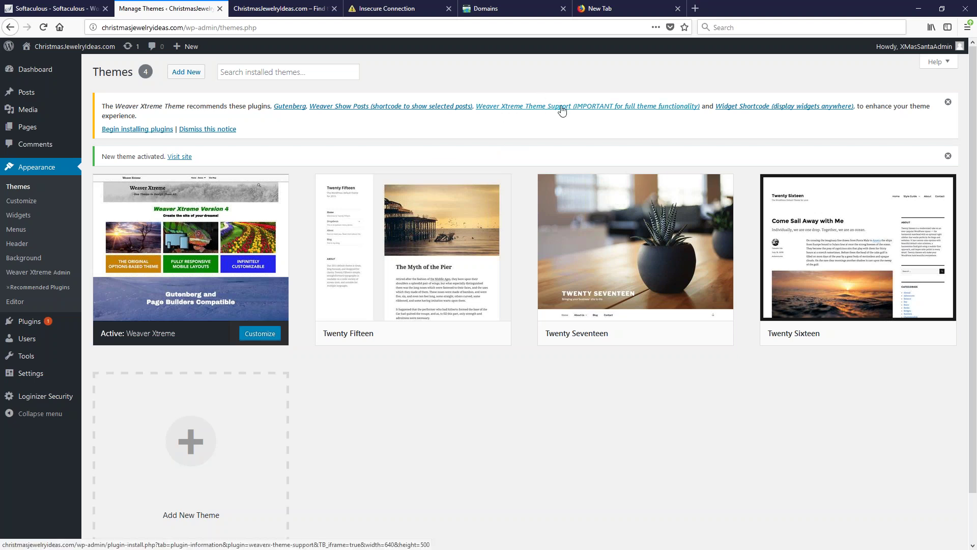
Glance at the Weaver Xtreme Theme Support details, then open Installed Plugins in a new tab
click(613, 106)
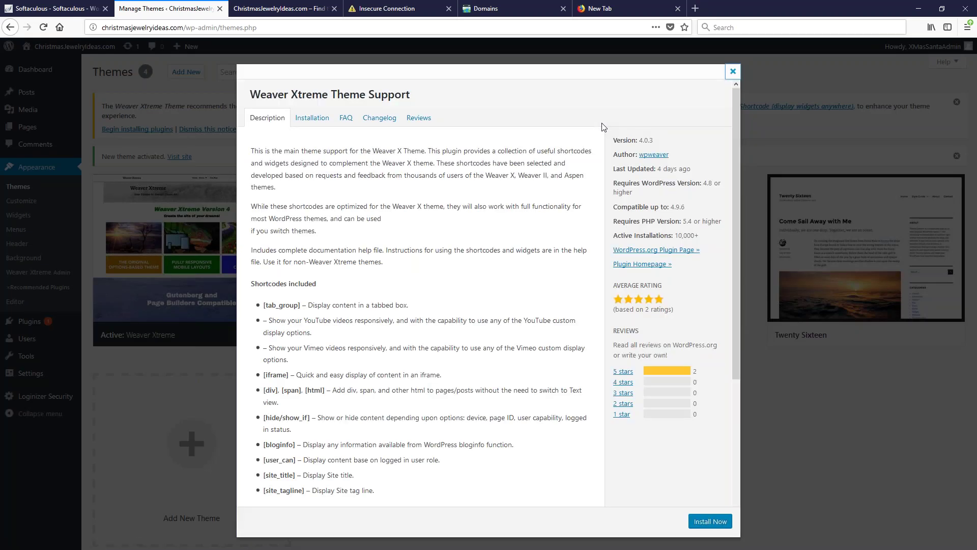
click(702, 520)
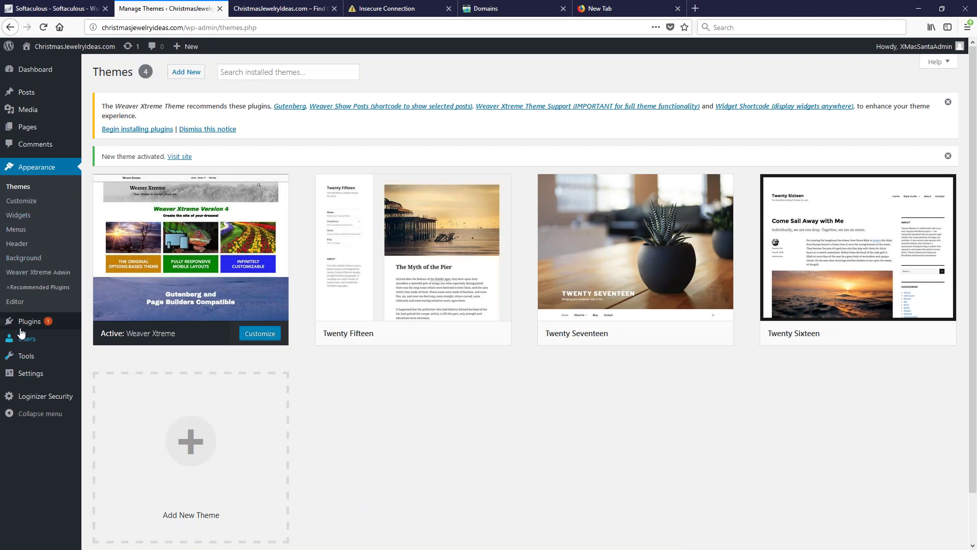
mouse_move(23, 324)
right_click(108, 321)
click(127, 328)
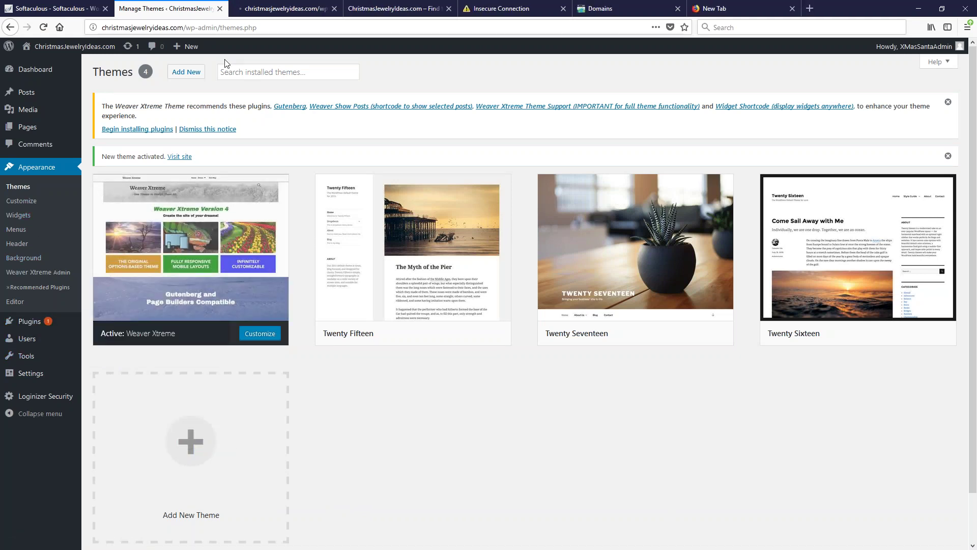
click(262, 10)
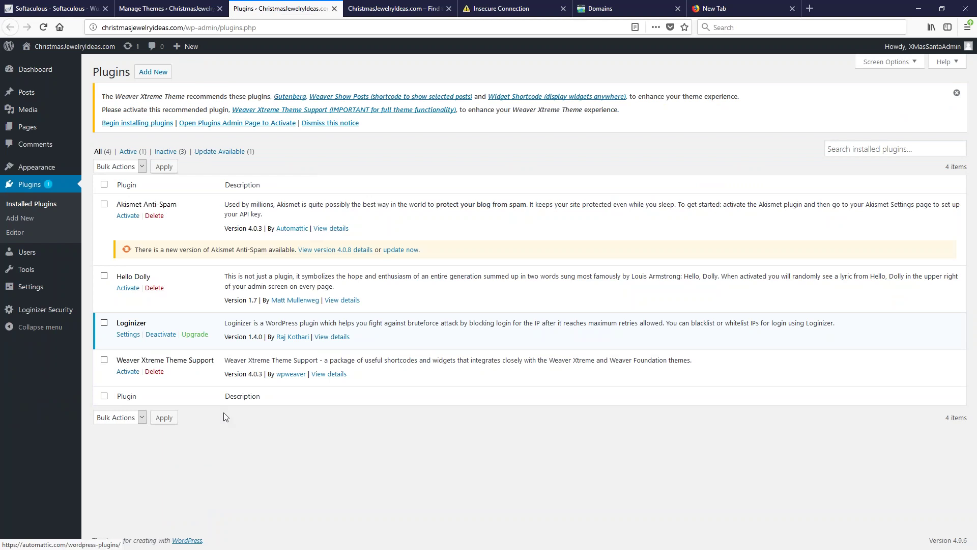
Activate Weaver Xtreme Theme Support and tick the Akismet Anti-Spam and Hello Dolly plugins
click(128, 377)
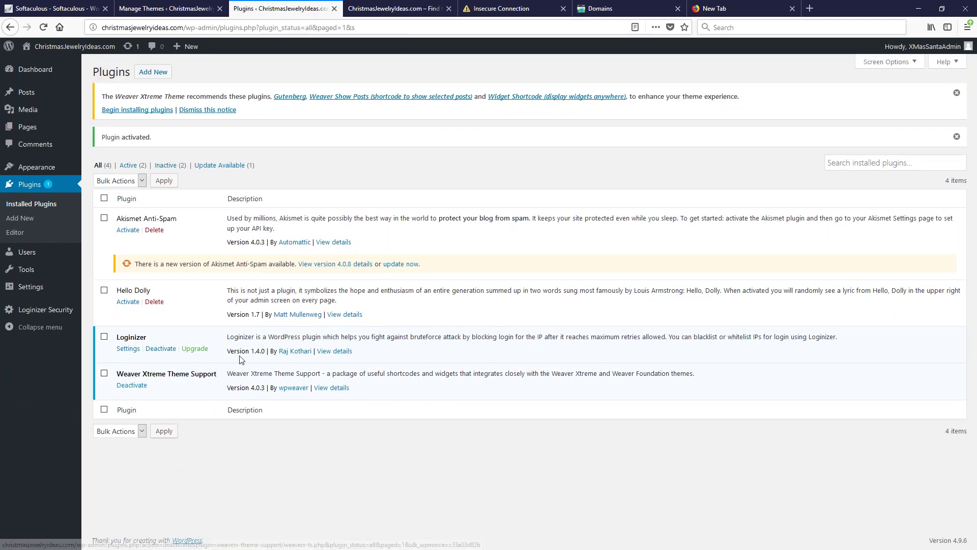
click(105, 219)
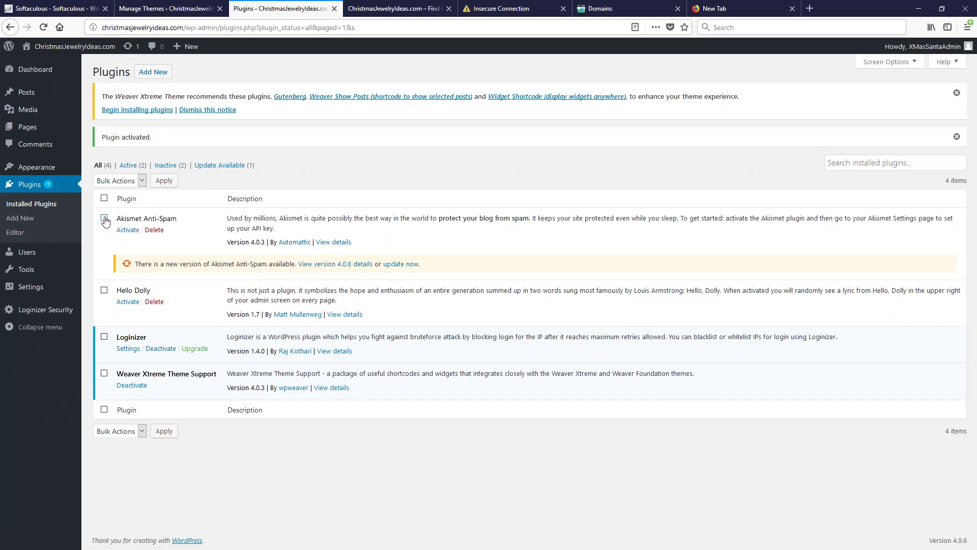
click(104, 290)
Bulk-delete Akismet Anti-Spam and Hello Dolly, confirming the deletion, then return to Themes
click(118, 182)
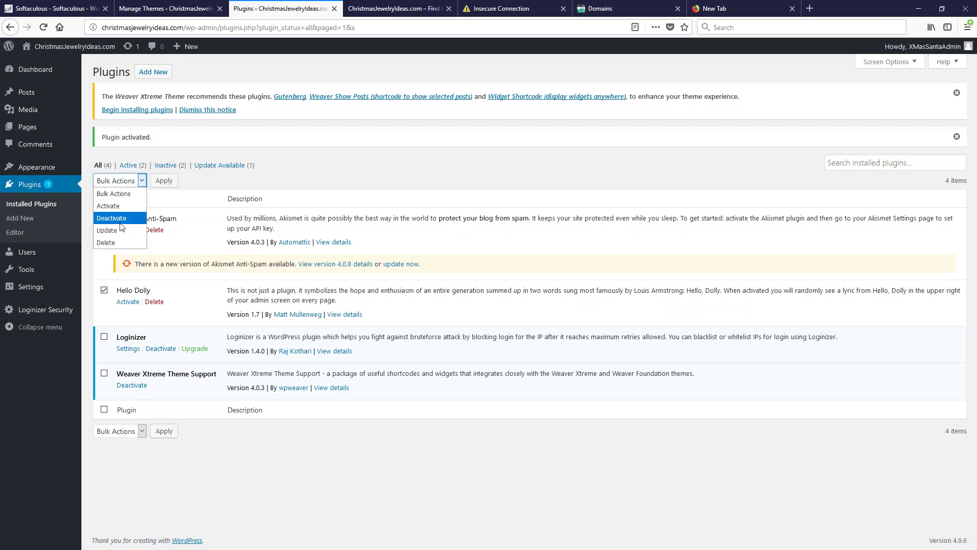
click(119, 247)
click(158, 181)
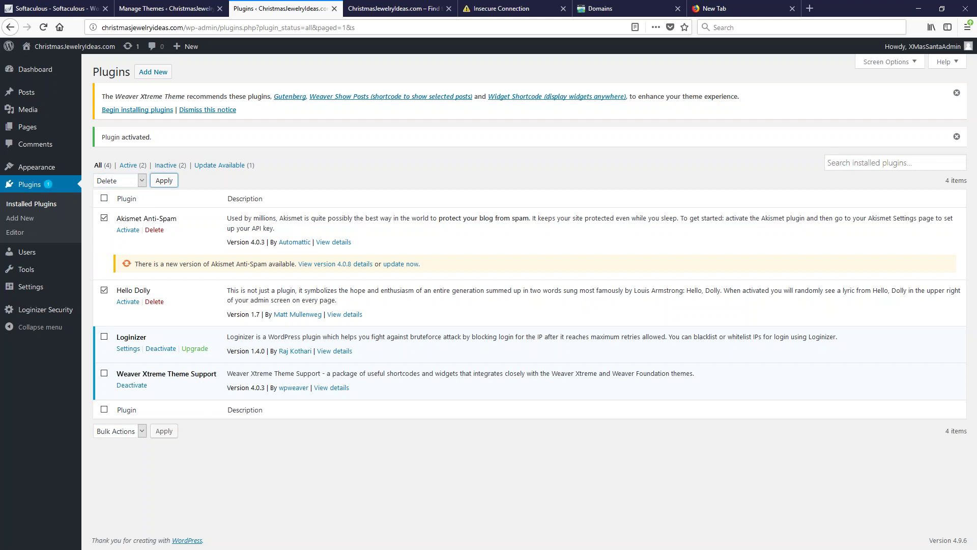
click(515, 241)
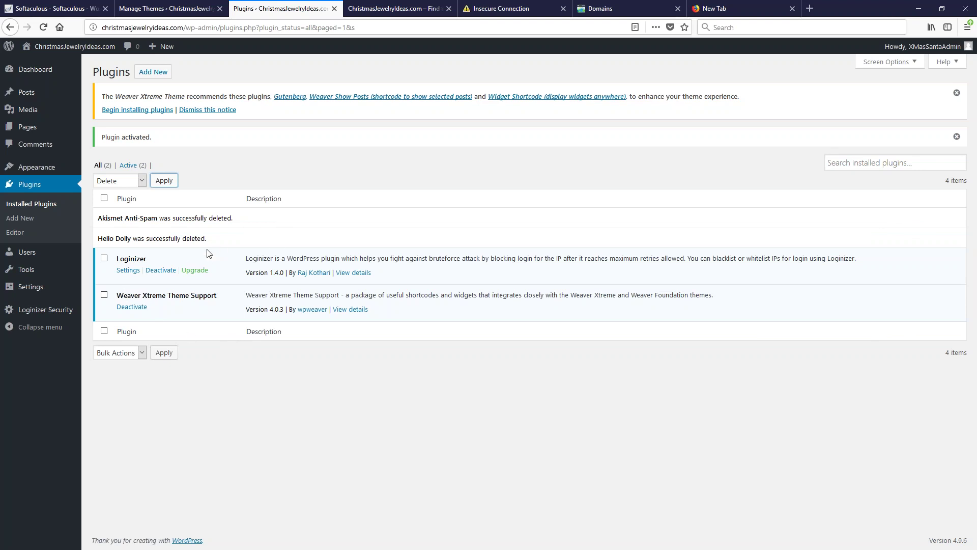
click(166, 8)
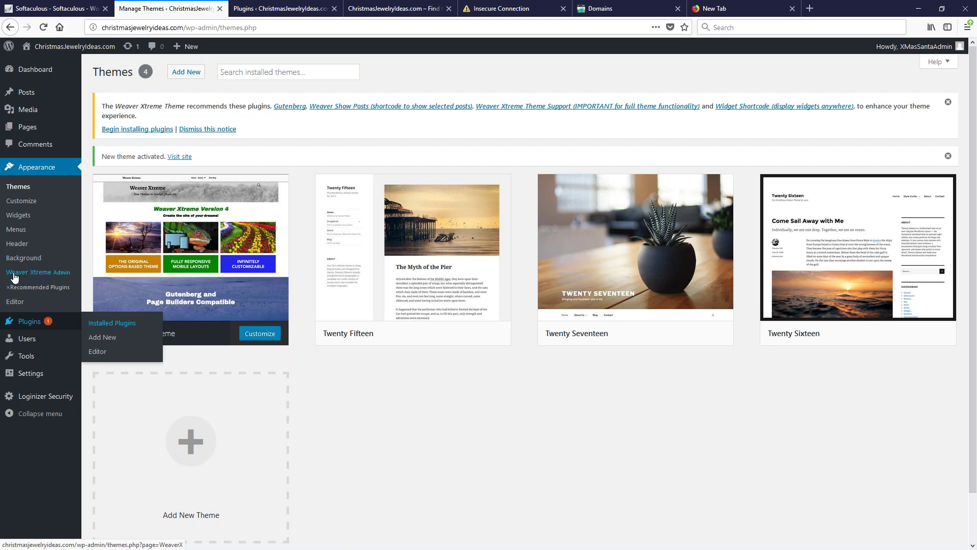
Open the Weaver Xtreme Admin Subthemes tab and browse the thumbnails, with Arctic White current
click(53, 273)
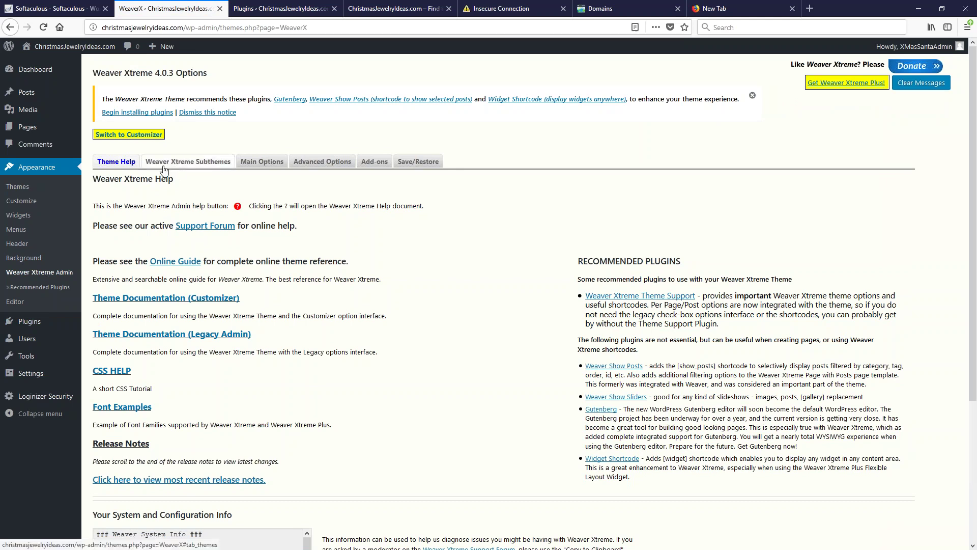
click(188, 163)
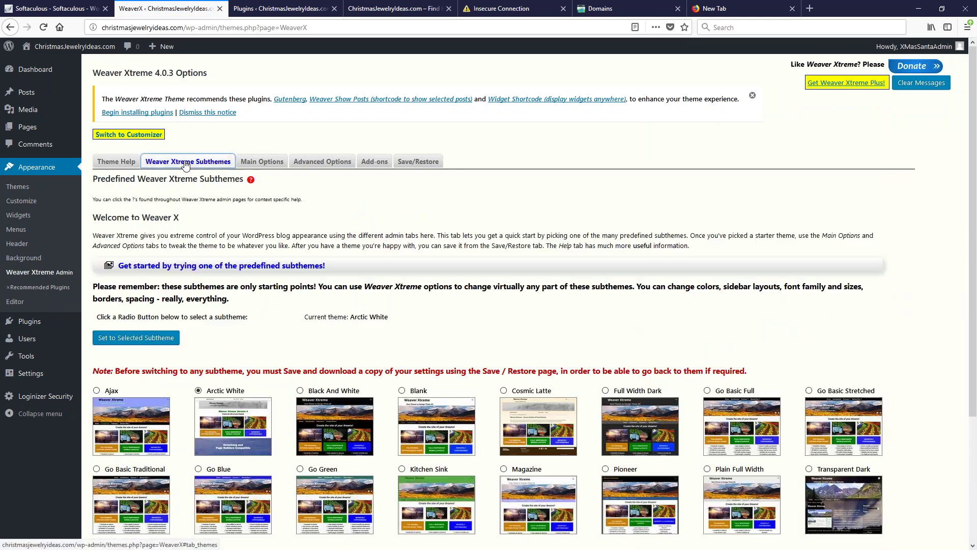
scroll(489, 229, down, 3)
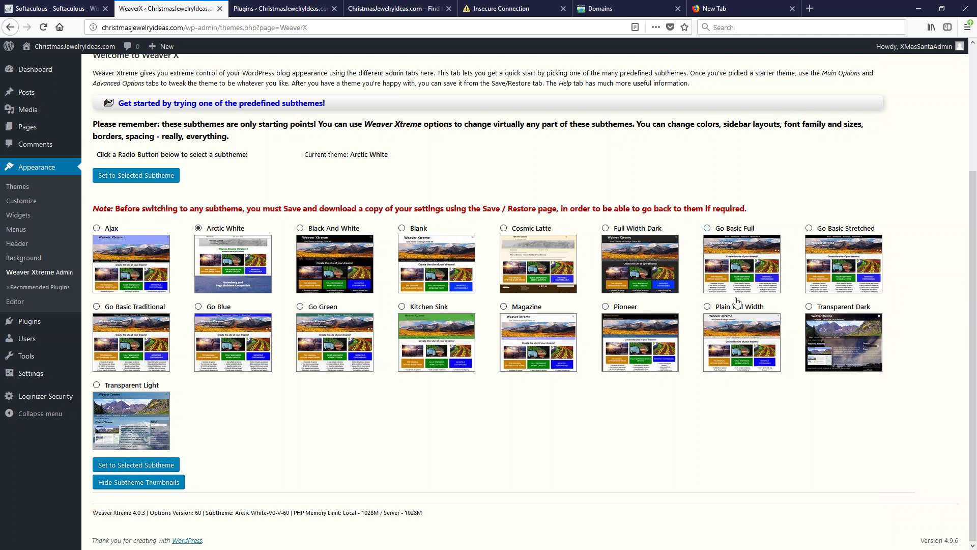
After glancing at the live front page, select the Blank subtheme in Weaver Xtreme's subthemes list
mouse_move(49, 136)
click(384, 11)
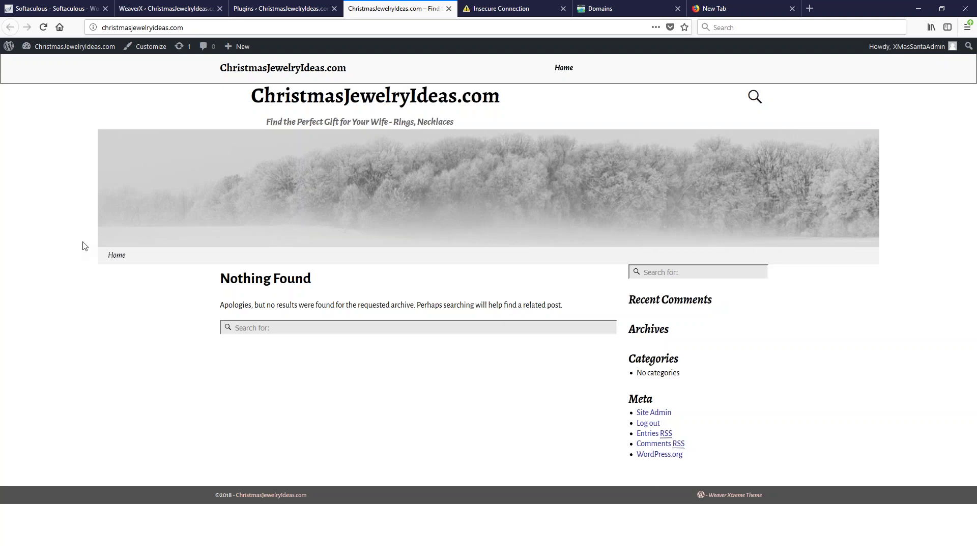
click(167, 9)
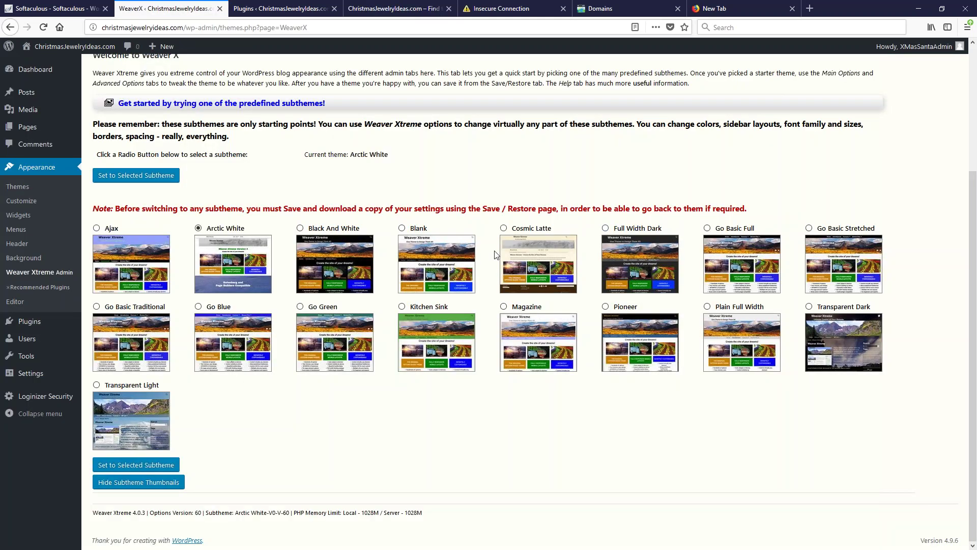
click(420, 230)
Apply Blank in place of Arctic White and view the restyled black-and-white front page
click(146, 176)
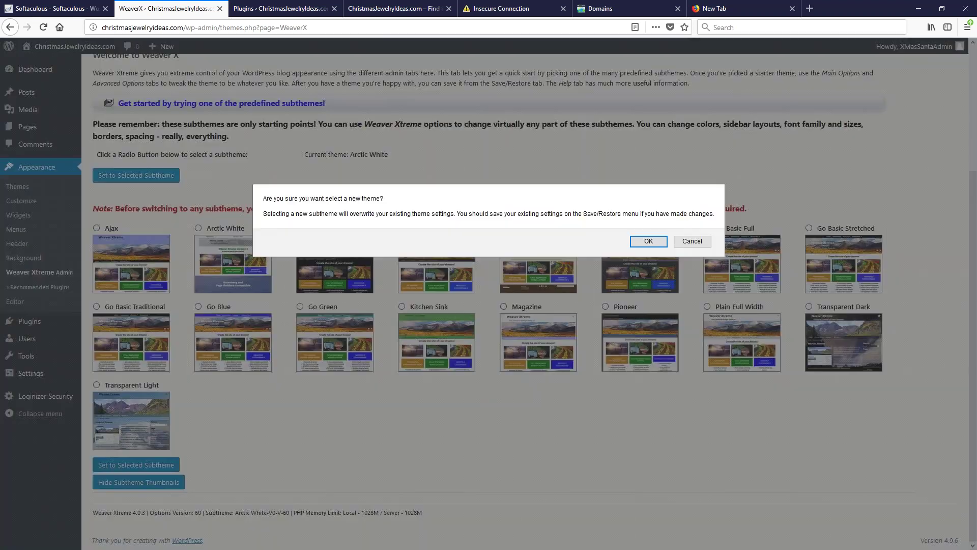
click(644, 243)
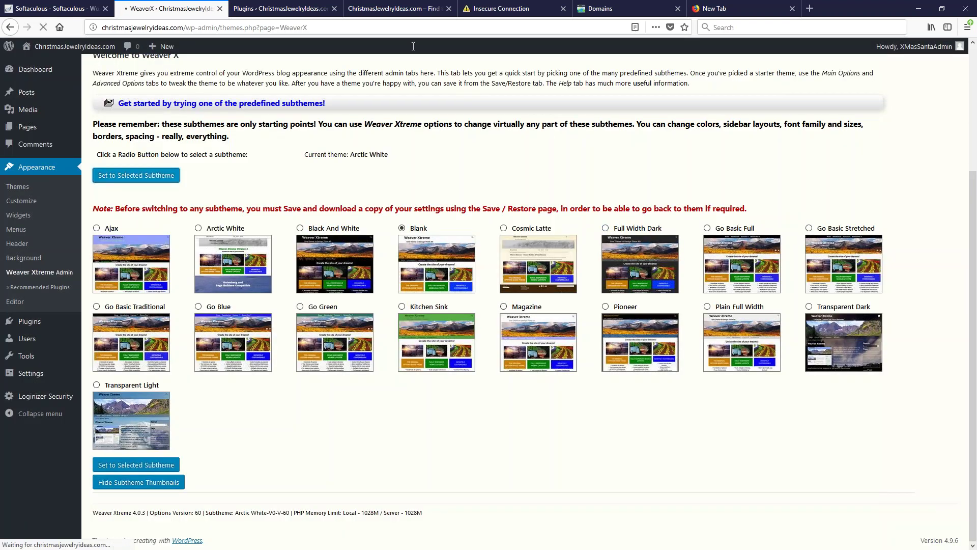
click(375, 9)
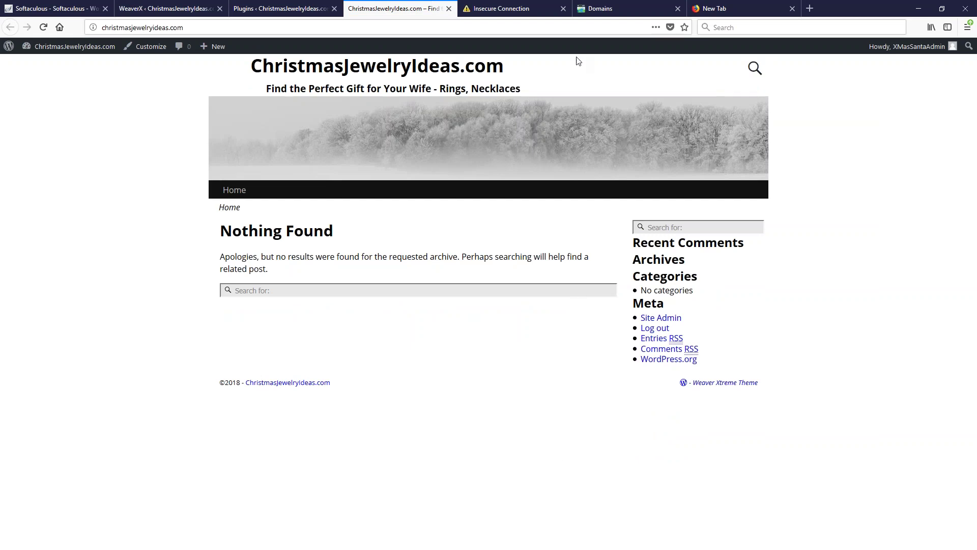
Go back to the Weaver Xtreme subthemes list, which now reports Blank as the current subtheme
click(164, 8)
scroll(479, 286, down, 1)
scroll(479, 286, down, 2)
scroll(478, 330, down, 1)
scroll(281, 258, up, 3)
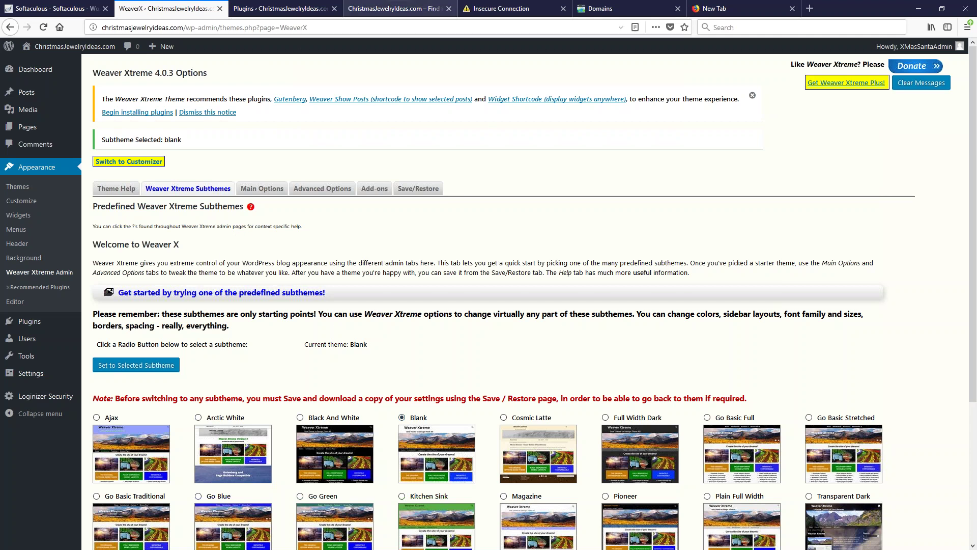
After checking the live site, open Weaver Xtreme's Main Options showing the Wrapping Areas settings
click(385, 9)
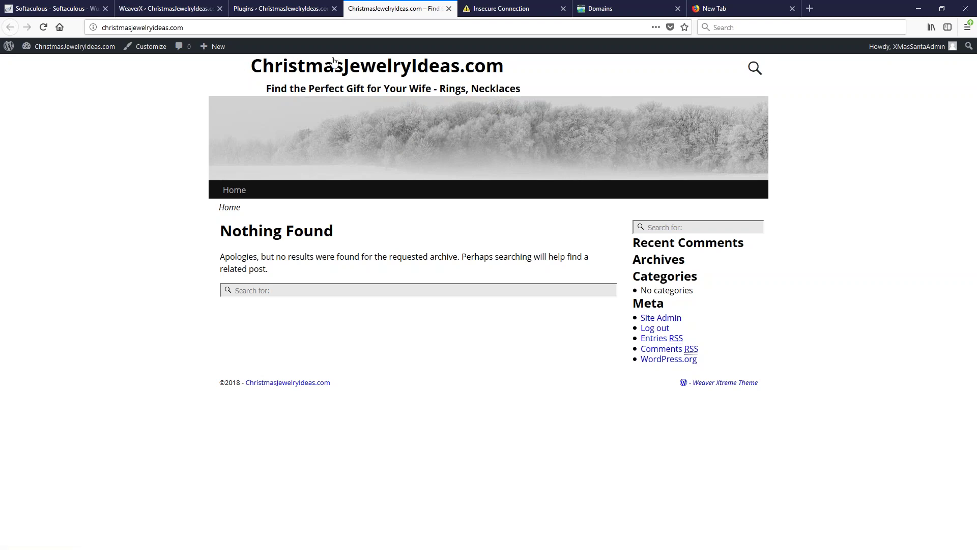
click(202, 11)
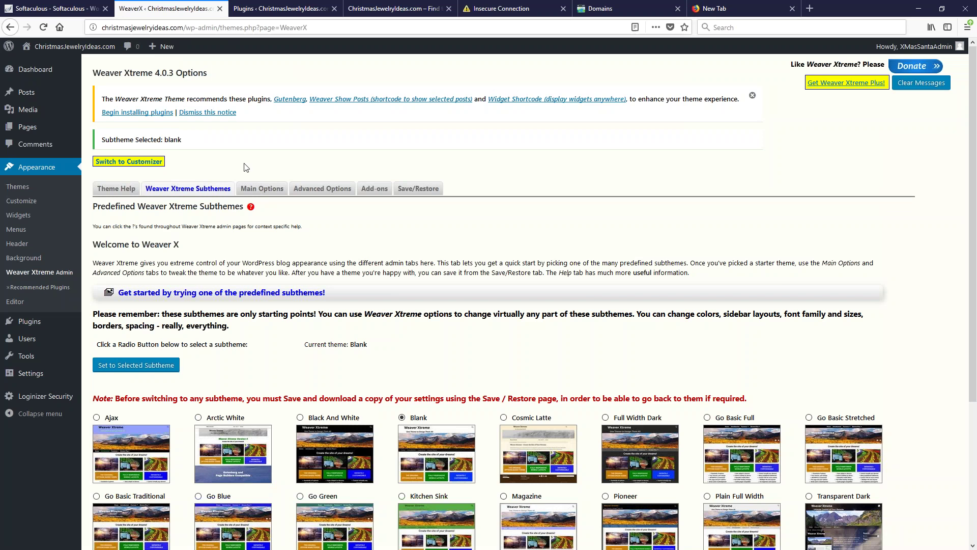
click(251, 190)
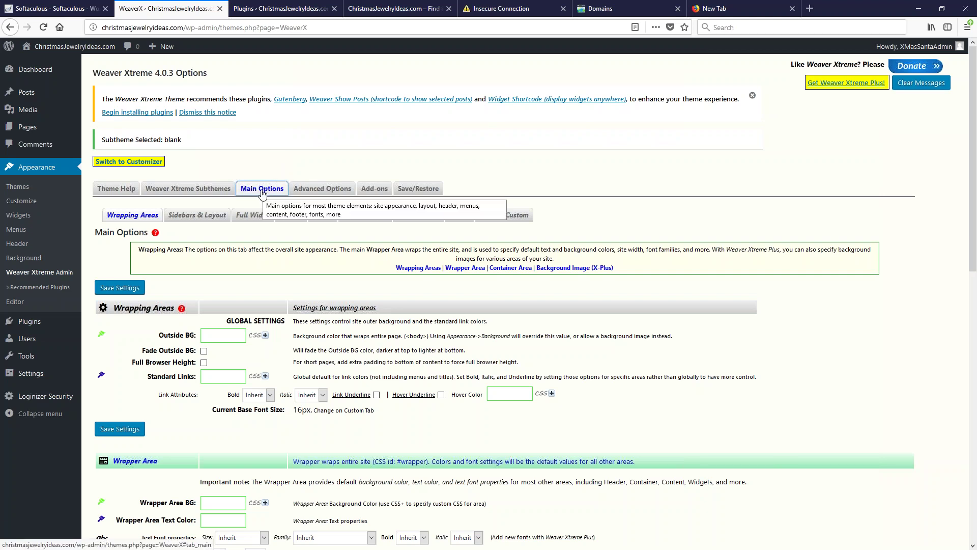
click(197, 217)
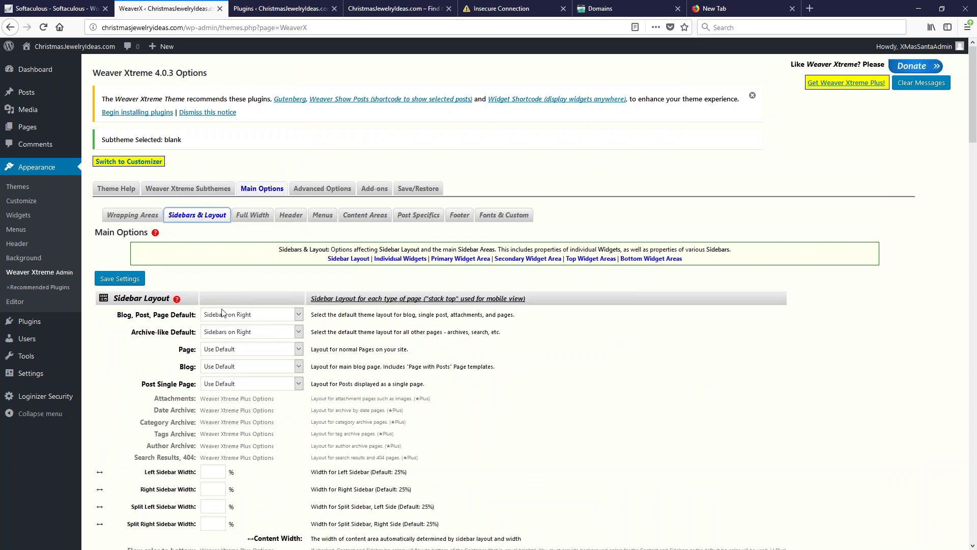
click(225, 317)
click(233, 402)
click(243, 333)
click(230, 418)
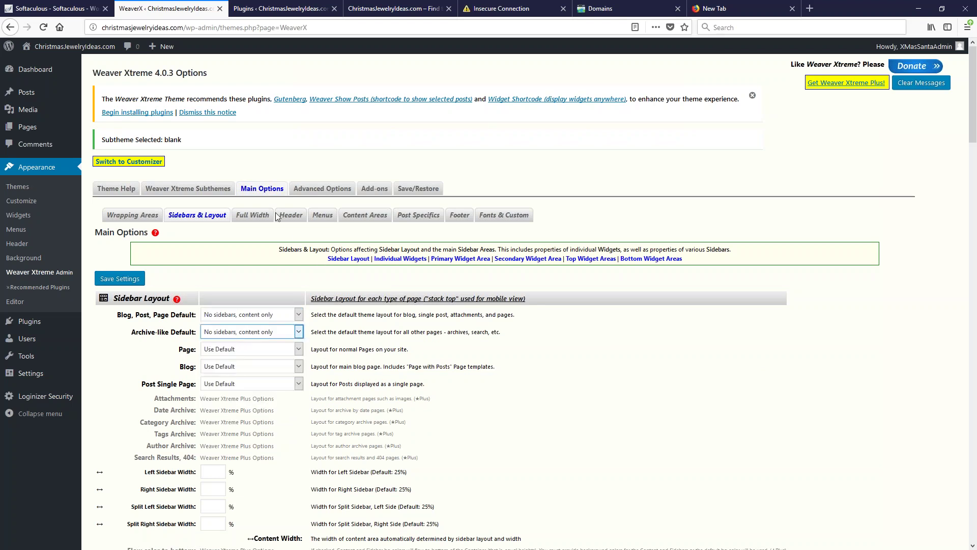
click(377, 13)
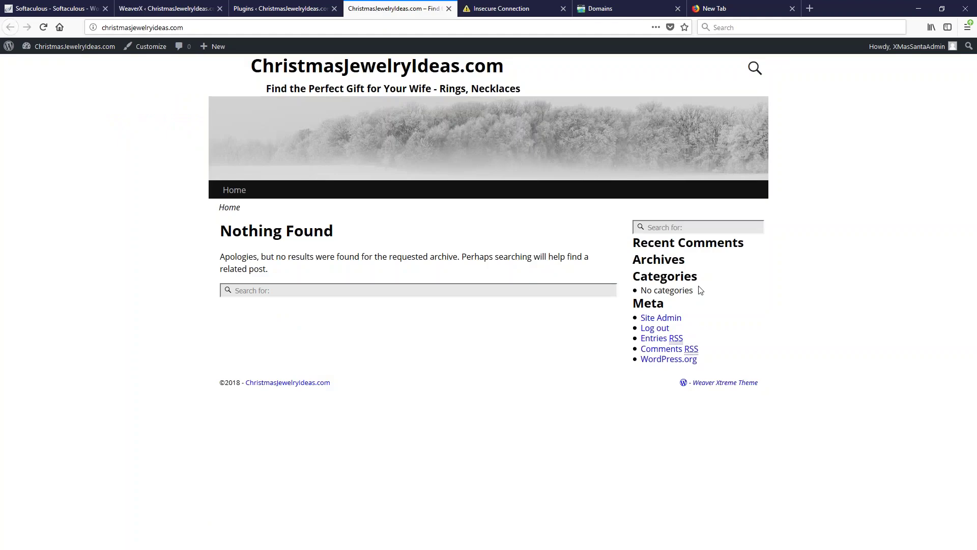
click(133, 9)
click(451, 263)
scroll(174, 233, up, 5)
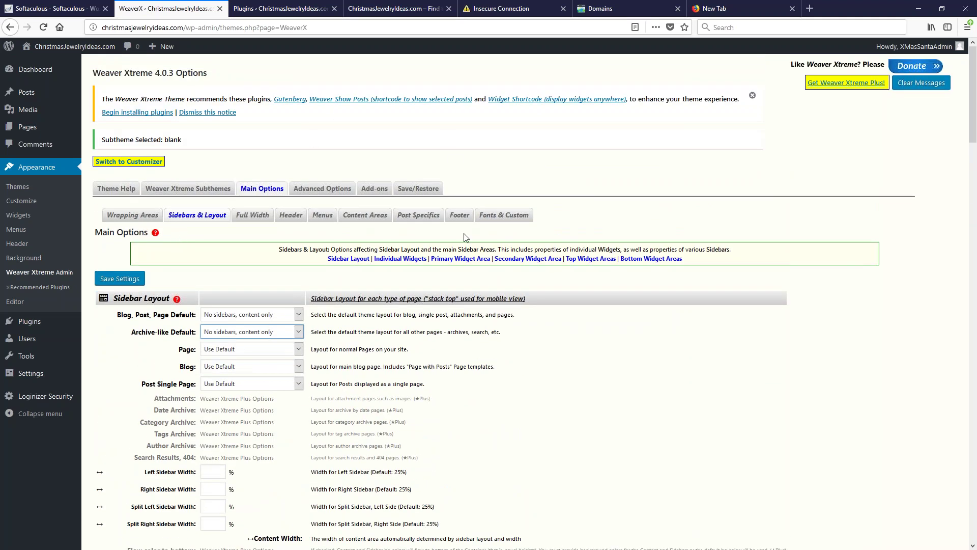
In the Footer options, tick 'Hide Powered By tag', then view the live site's footer
click(460, 216)
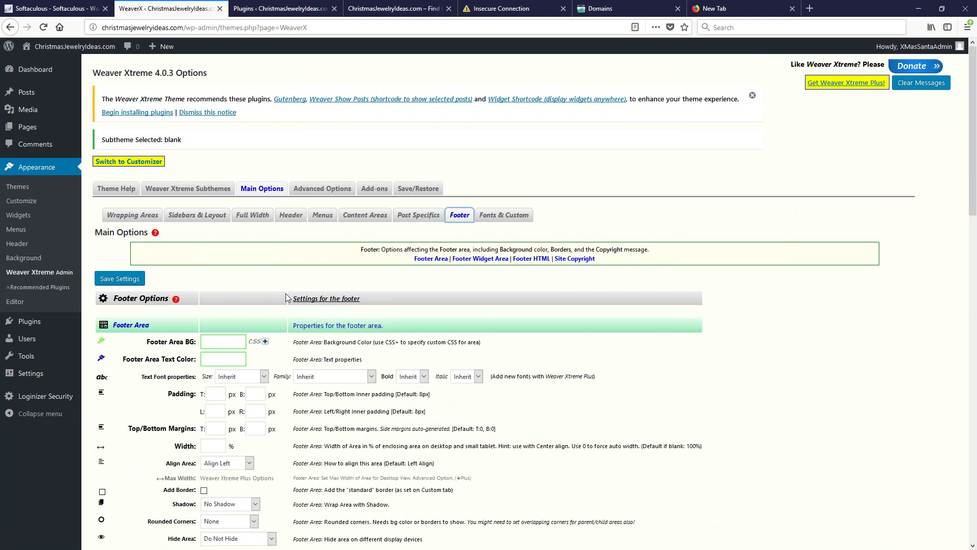
scroll(315, 260, down, 20)
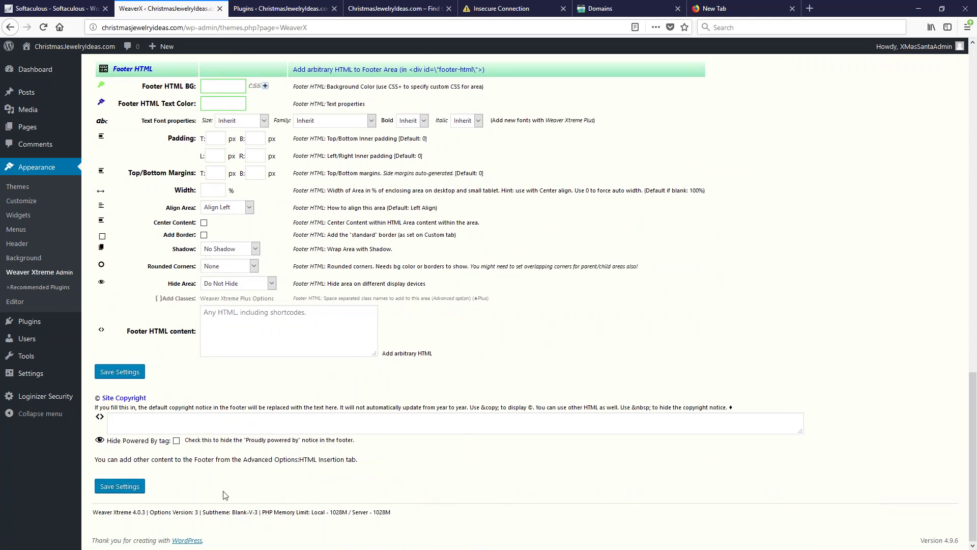
scroll(232, 477, up, 20)
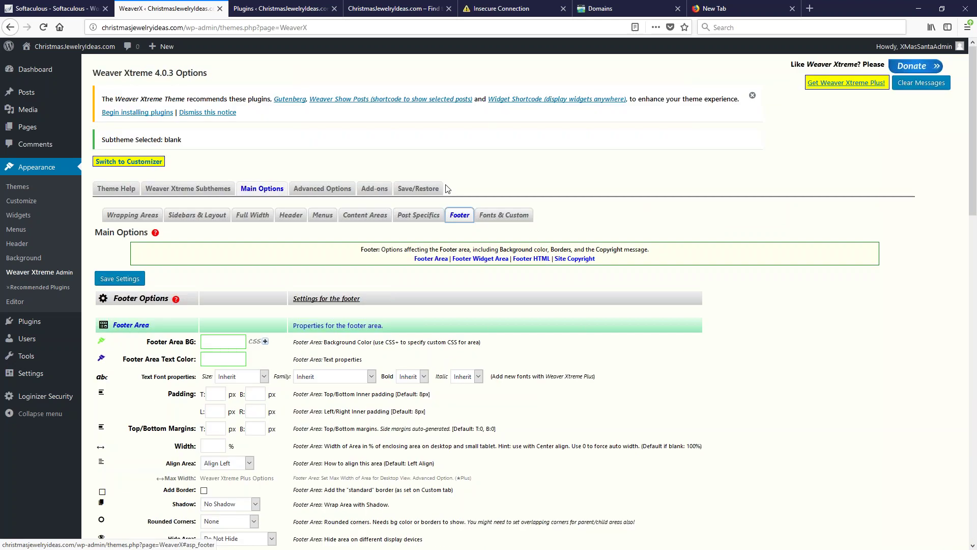
scroll(305, 305, down, 20)
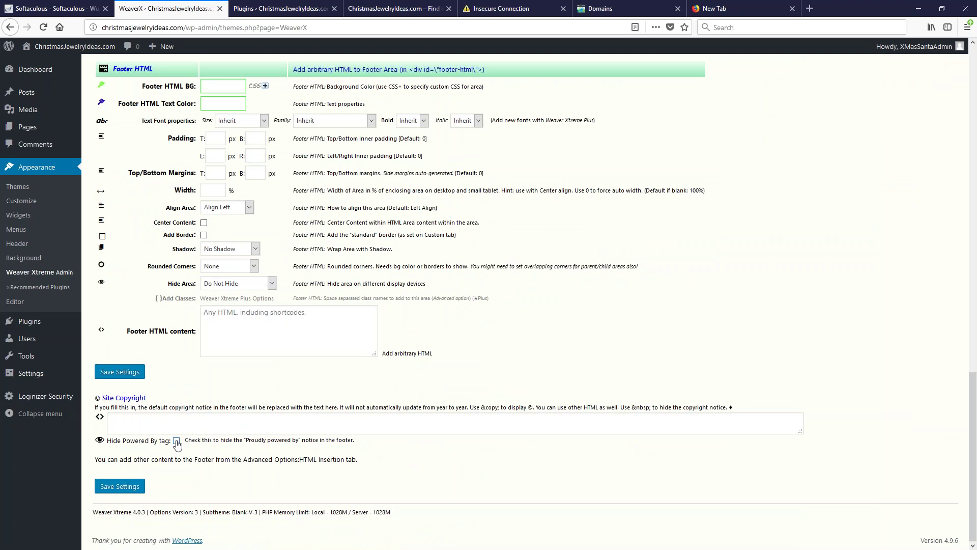
click(176, 441)
click(427, 9)
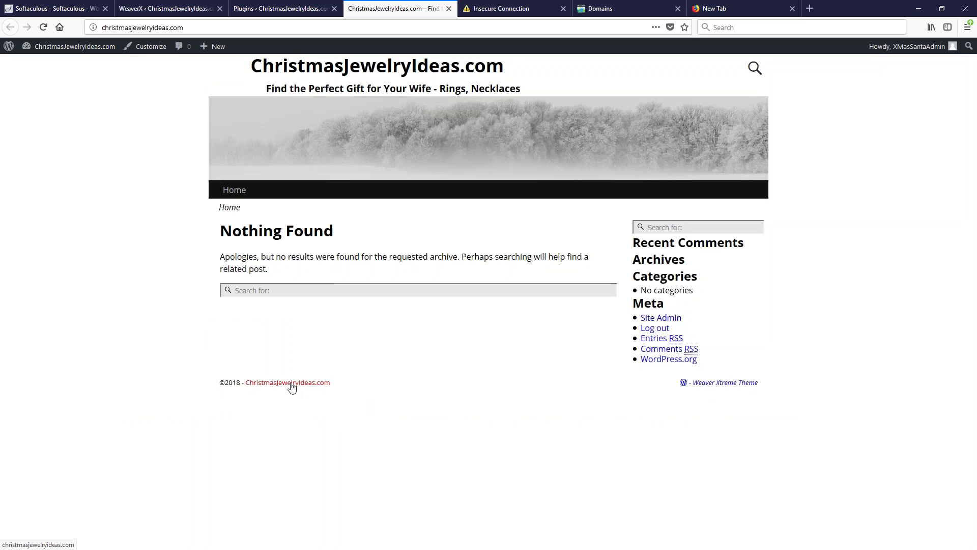
Compare the live footer's ©2018 copyright line, then return to the empty Site Copyright field
click(156, 11)
click(125, 428)
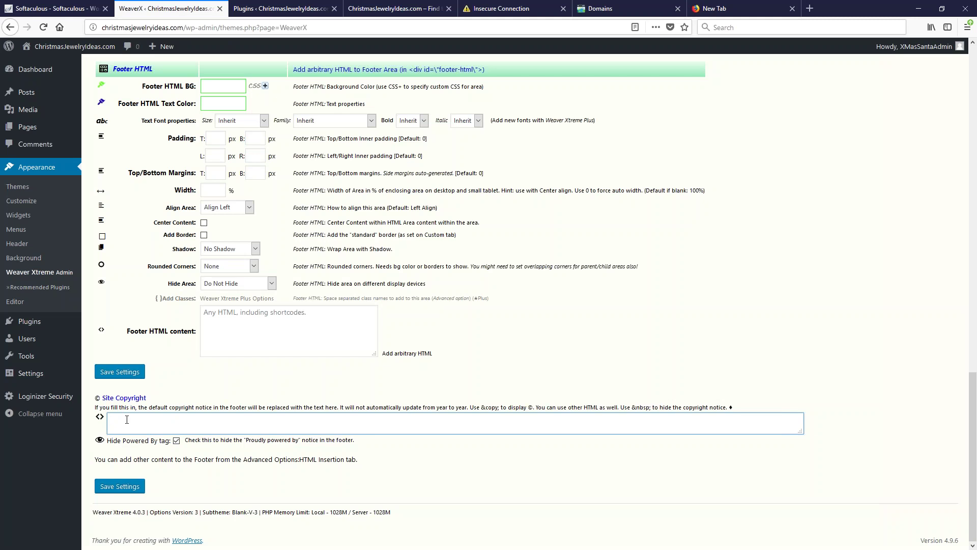
click(393, 11)
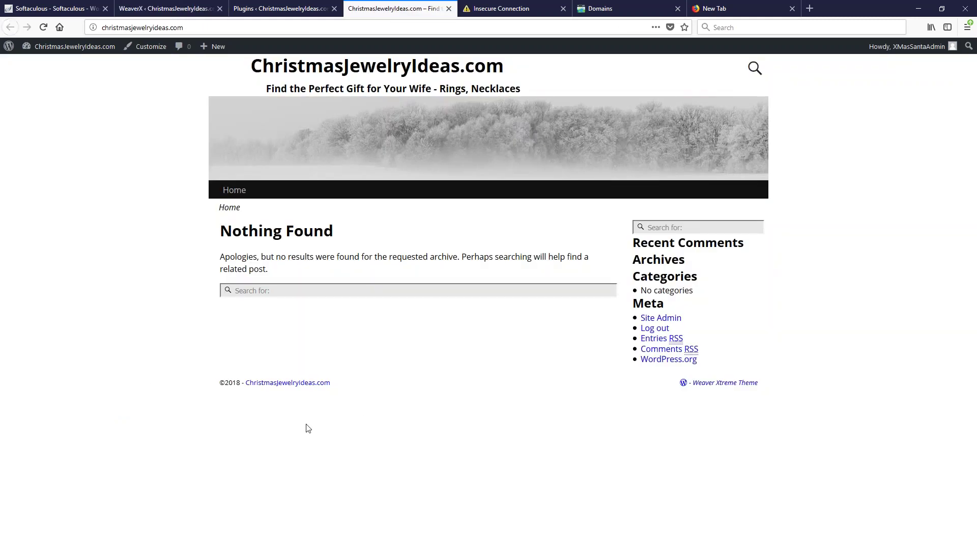
drag(220, 381, 261, 383)
click(265, 386)
triple_click(324, 387)
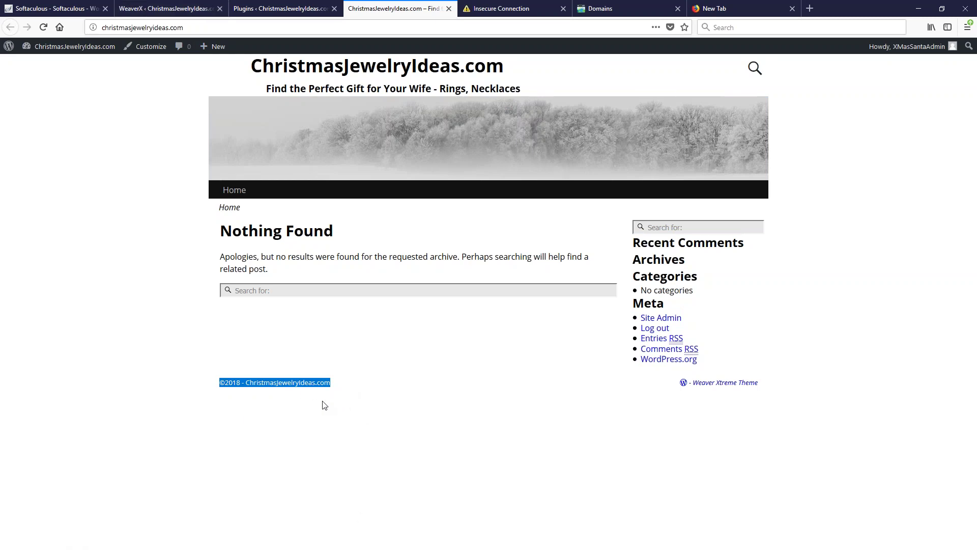
click(168, 8)
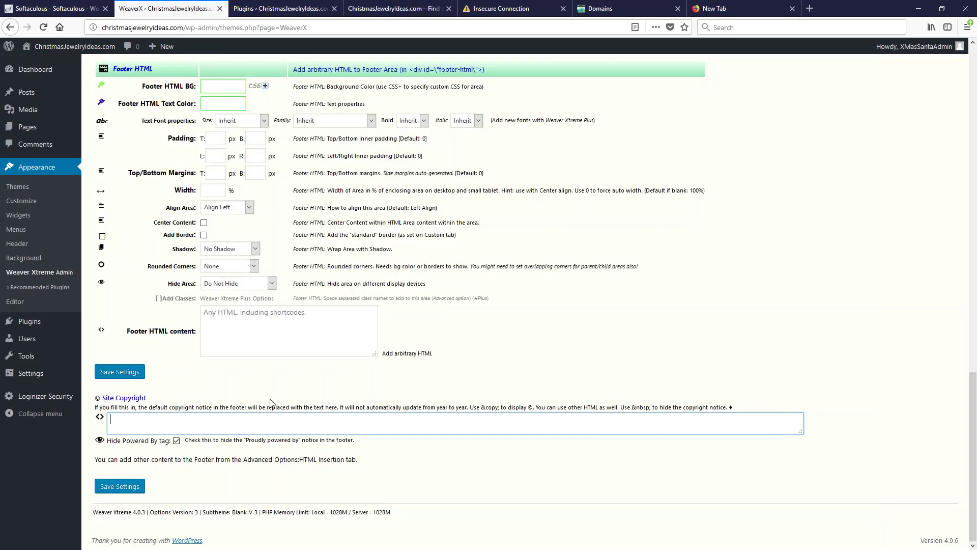
Enter '&copy;2018 - ', a ChristmasJewelryIdeas.com link and 'Custom Content' as the Site Copyright
text(&copy;)
drag(118, 423, 108, 424)
click(132, 424)
text(2018 - <a)
text(href="https://christmasjewelryideas.com)
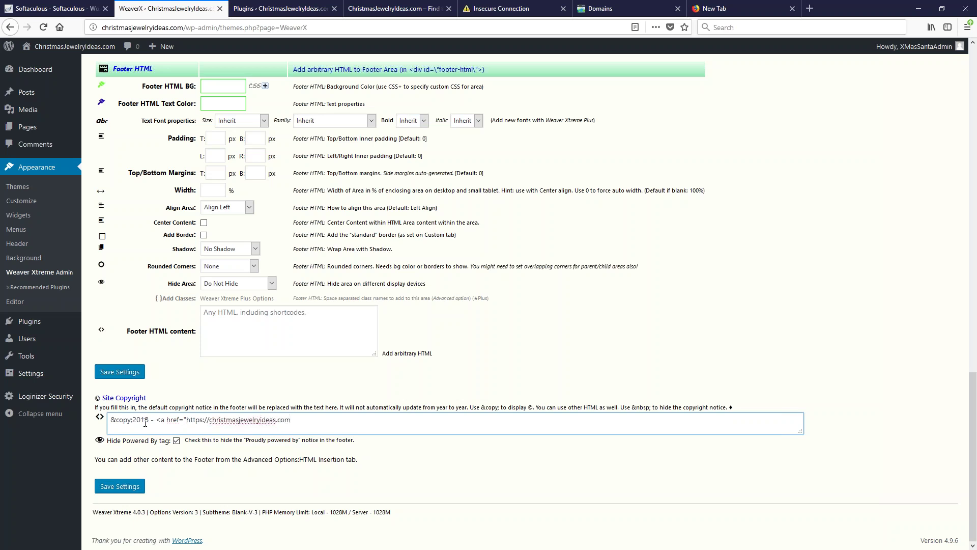
text(">ChristmasJewelryIdeas.com)
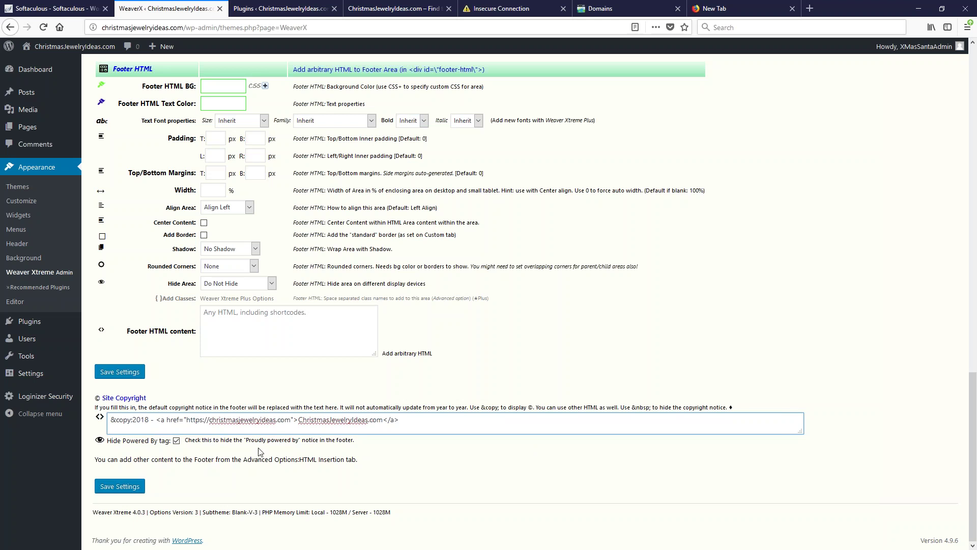
text(Custom Content)
Save the settings and reload the live site to show the '©2018 - ChristmasJewelryIdeas.com Custom Content' footer
click(134, 491)
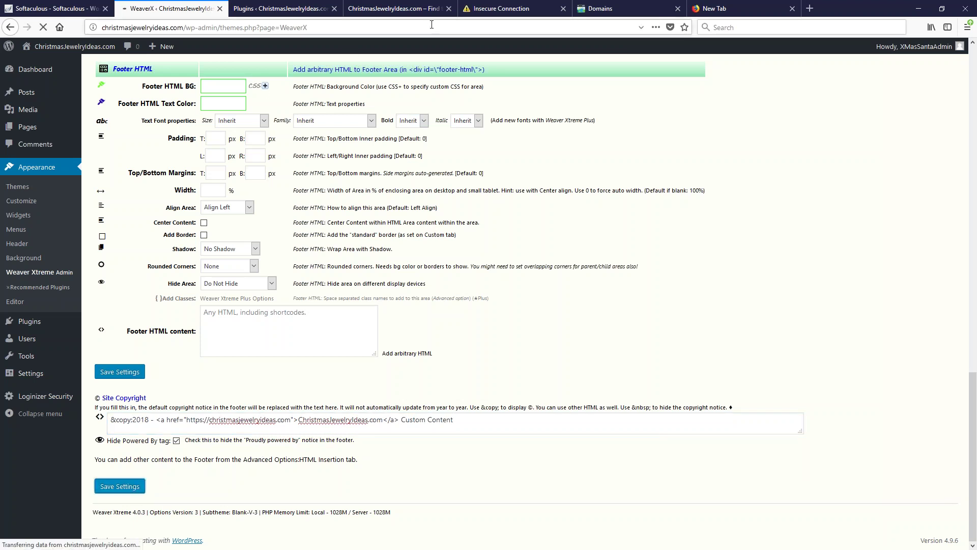
click(397, 8)
click(43, 27)
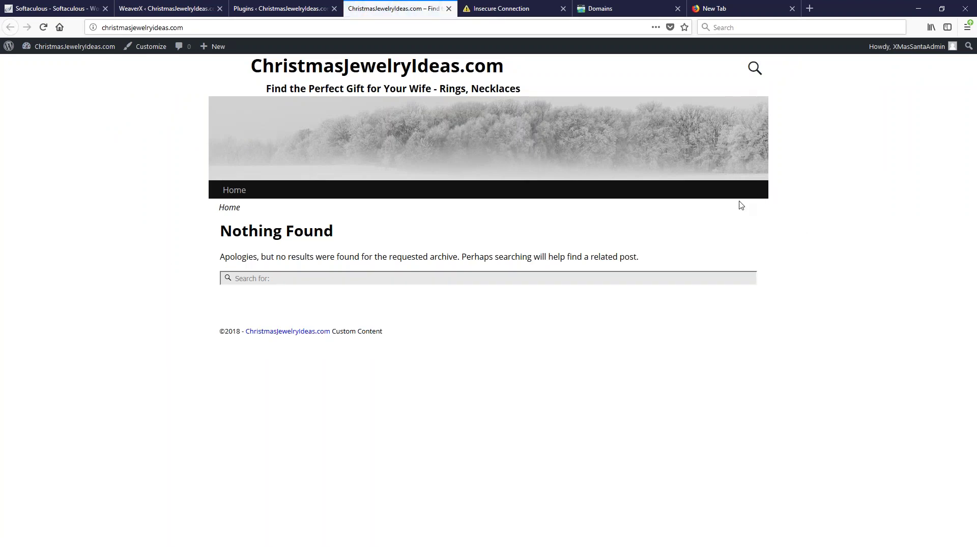
drag(219, 332, 236, 332)
click(243, 309)
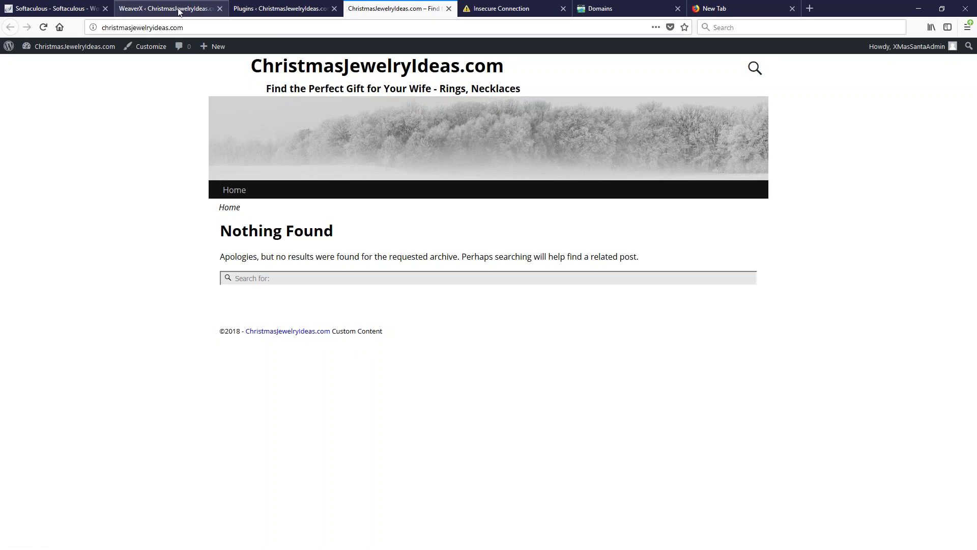
Delete the Site Copyright text, save, and reload the live site to see the plain ©2018 footer
click(155, 17)
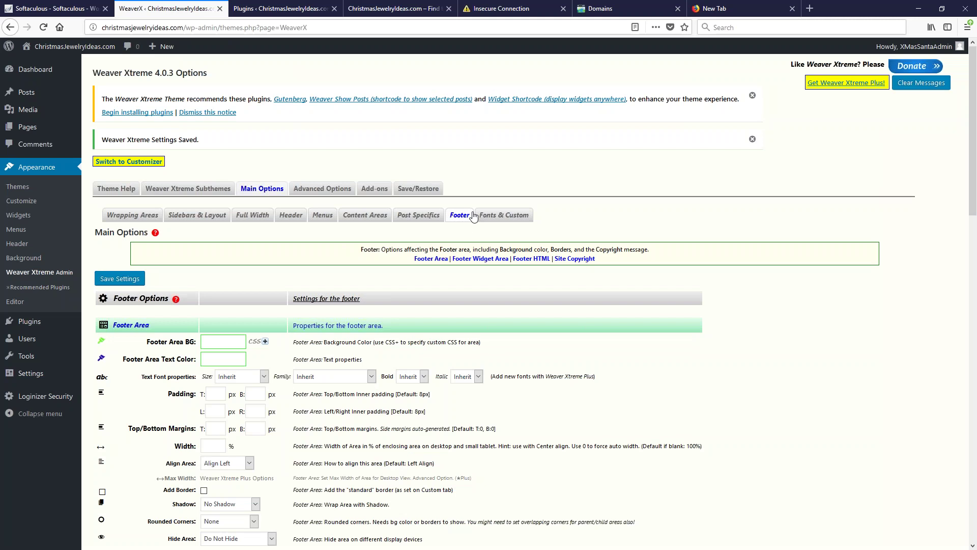
scroll(257, 257, down, 15)
scroll(202, 462, down, 4)
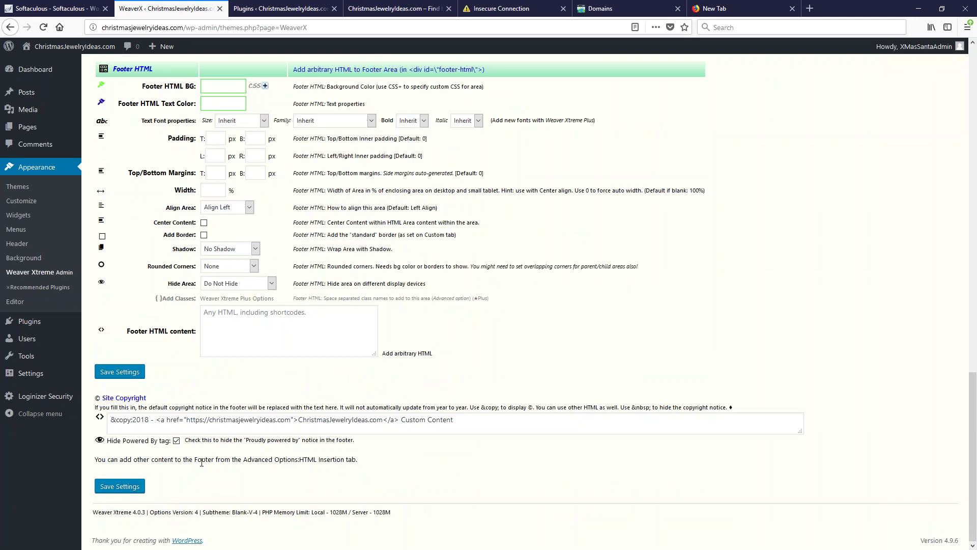
drag(472, 416, 30, 439)
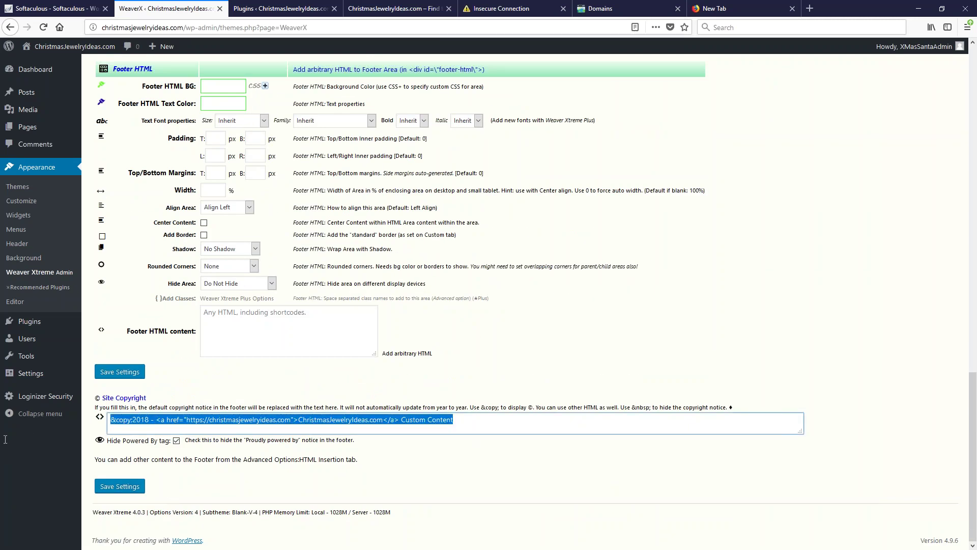
key(Delete)
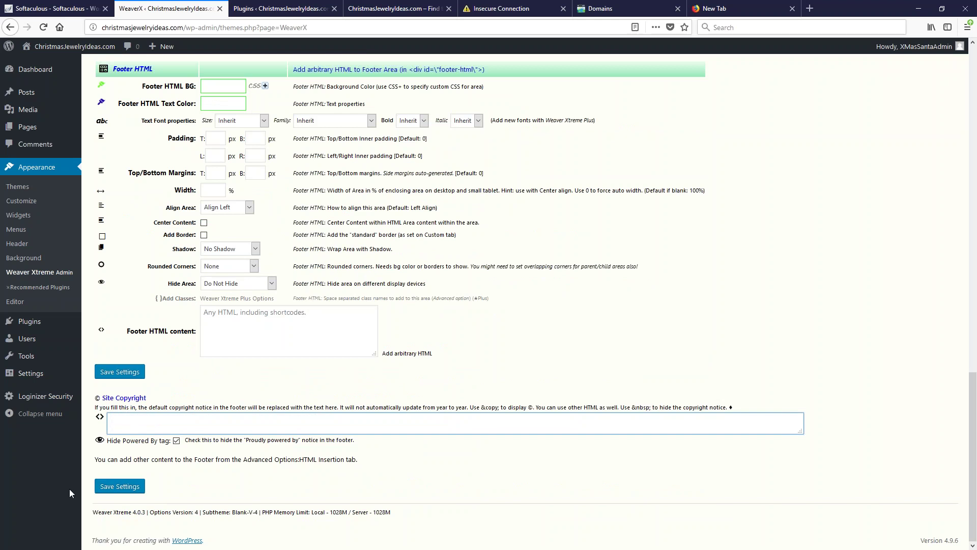
click(122, 487)
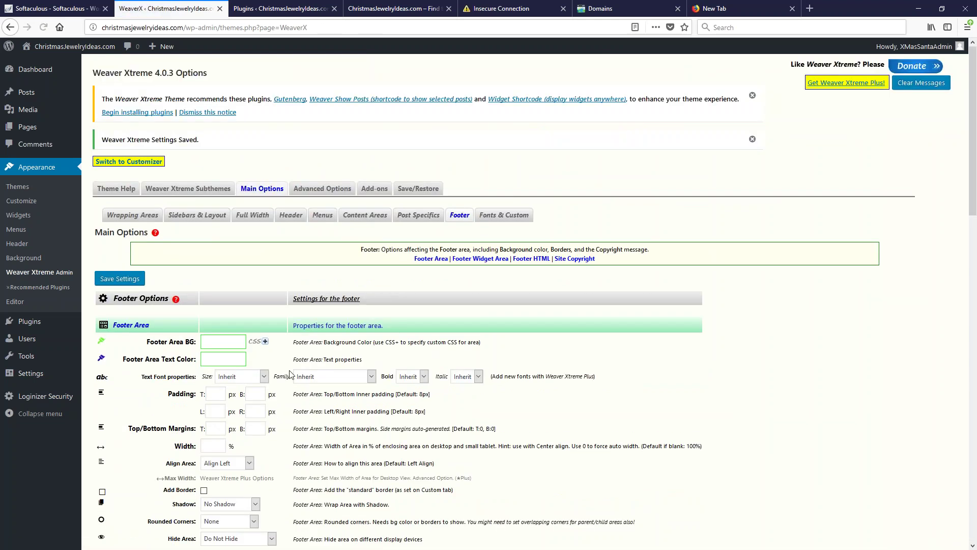
click(402, 11)
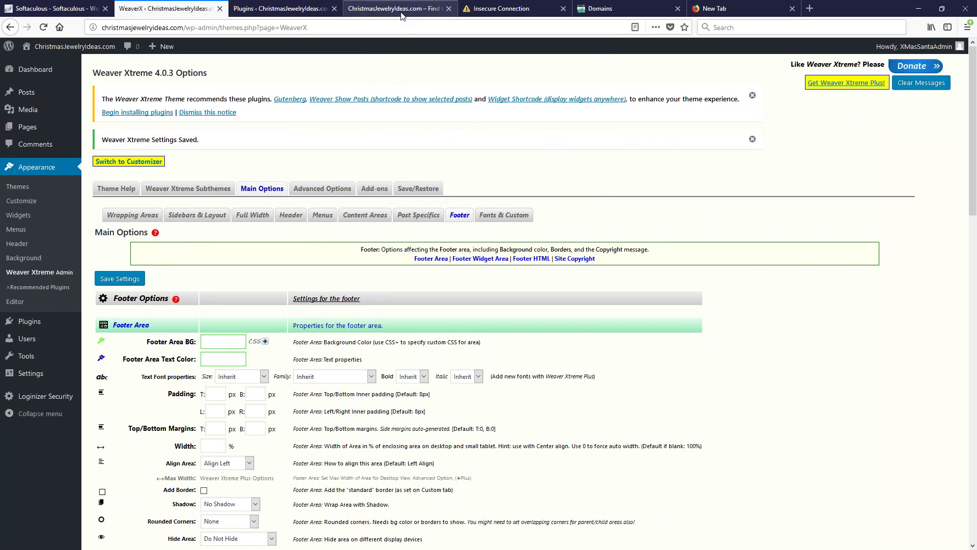
click(44, 47)
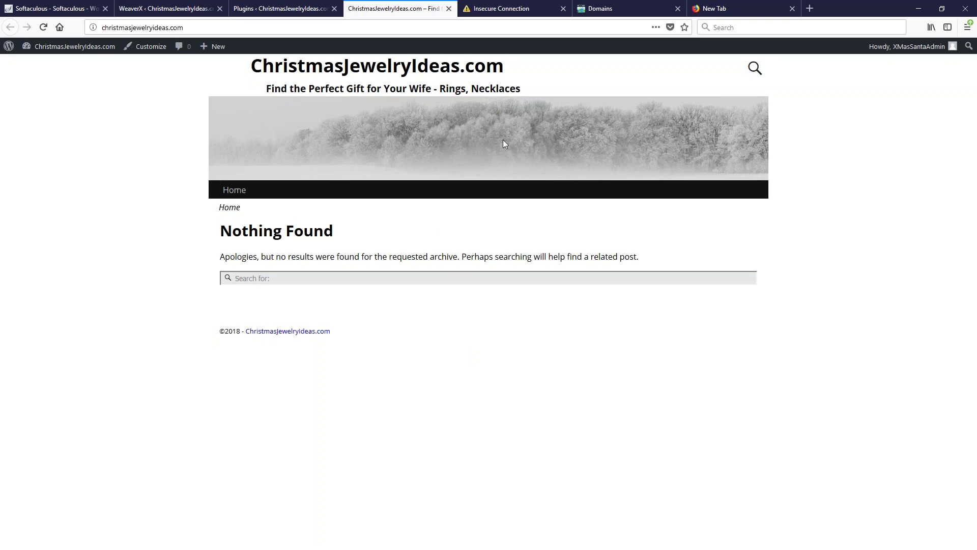
click(175, 9)
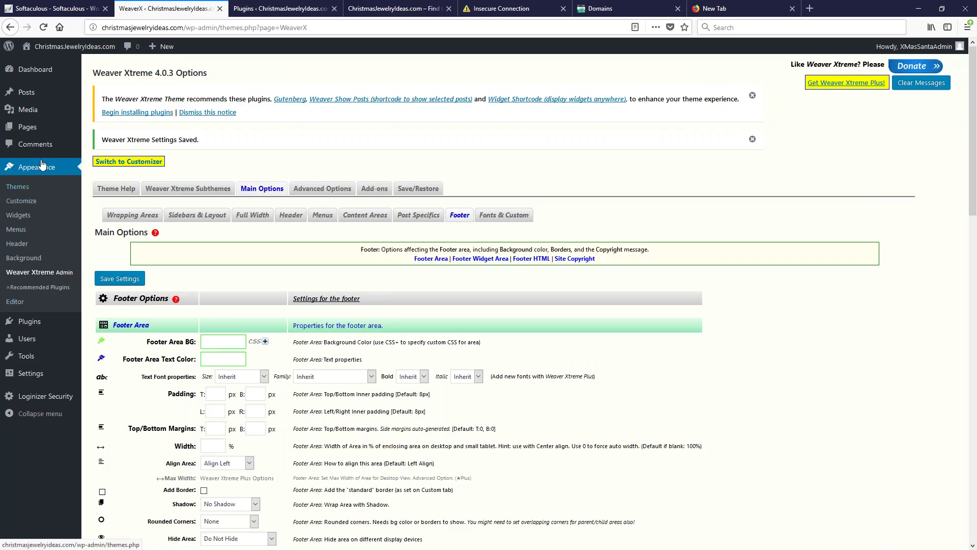
click(18, 245)
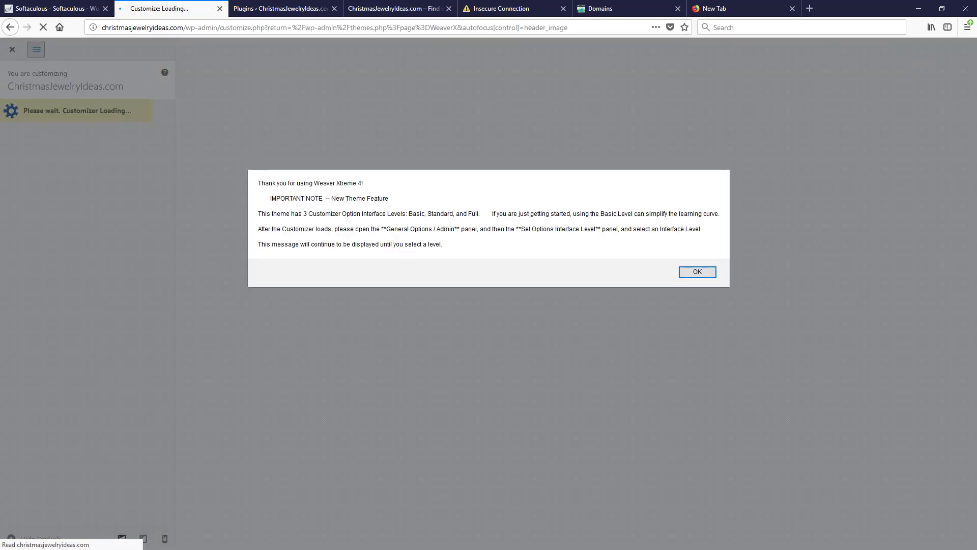
click(697, 272)
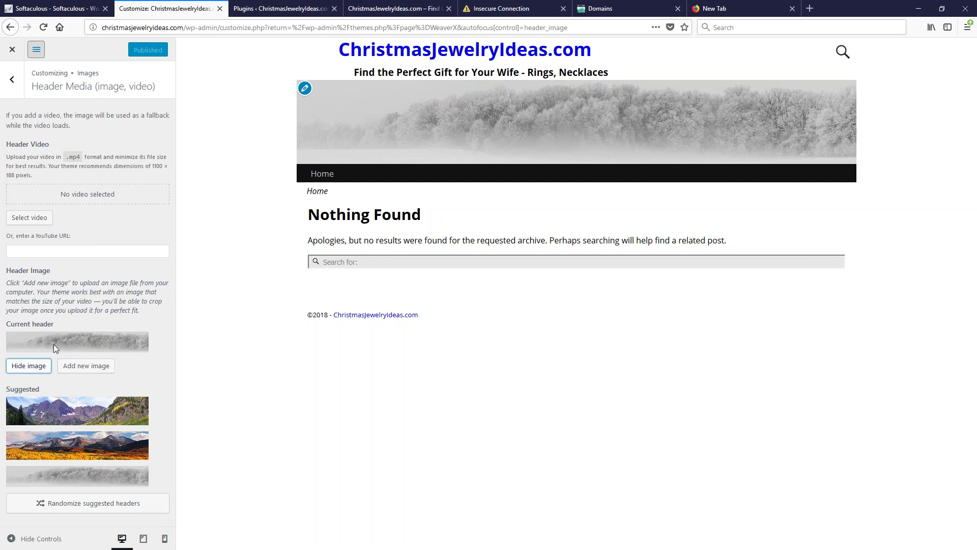
click(77, 368)
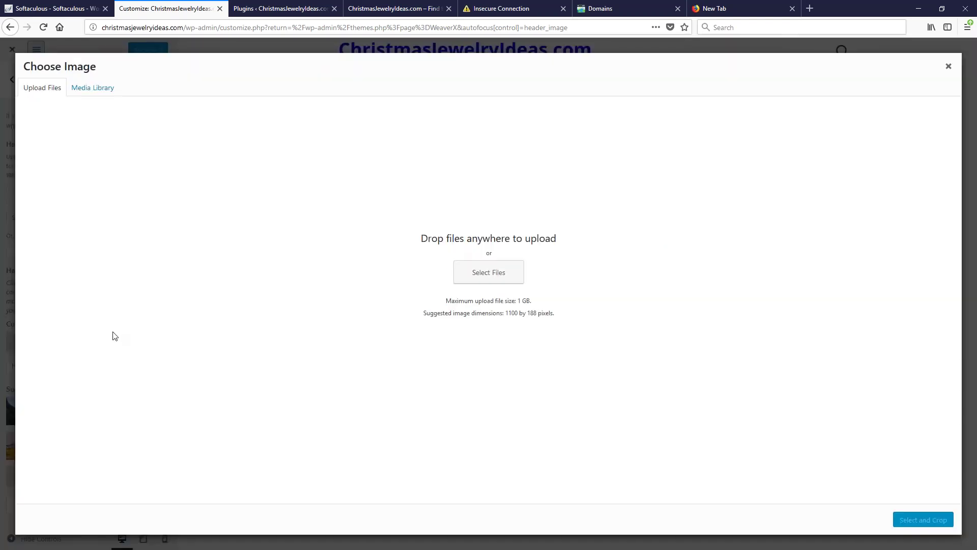
drag(560, 316, 414, 318)
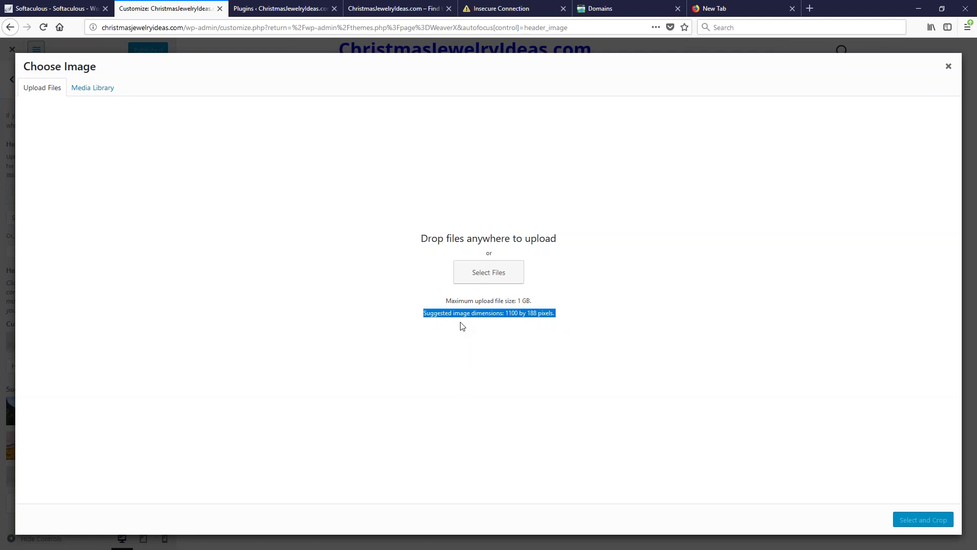
click(946, 67)
click(87, 366)
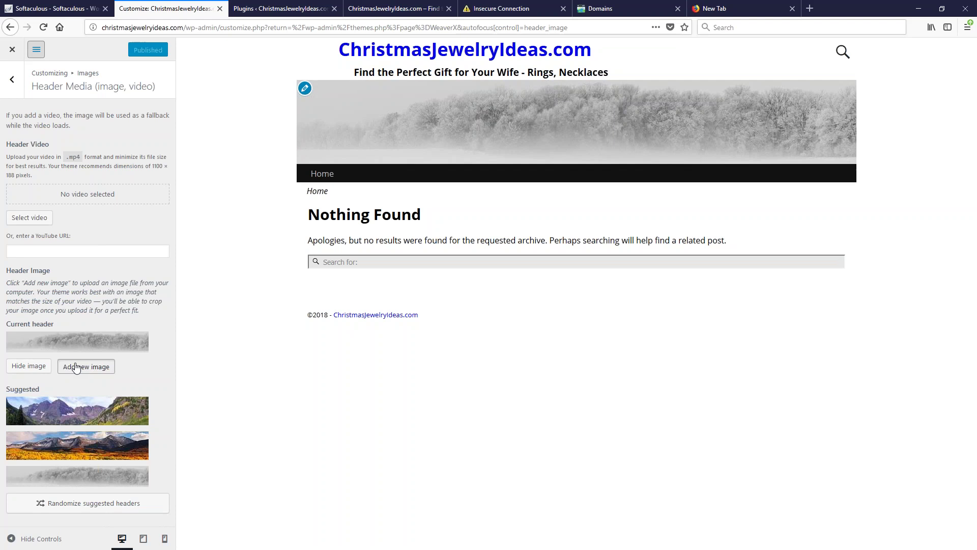
drag(418, 319, 556, 320)
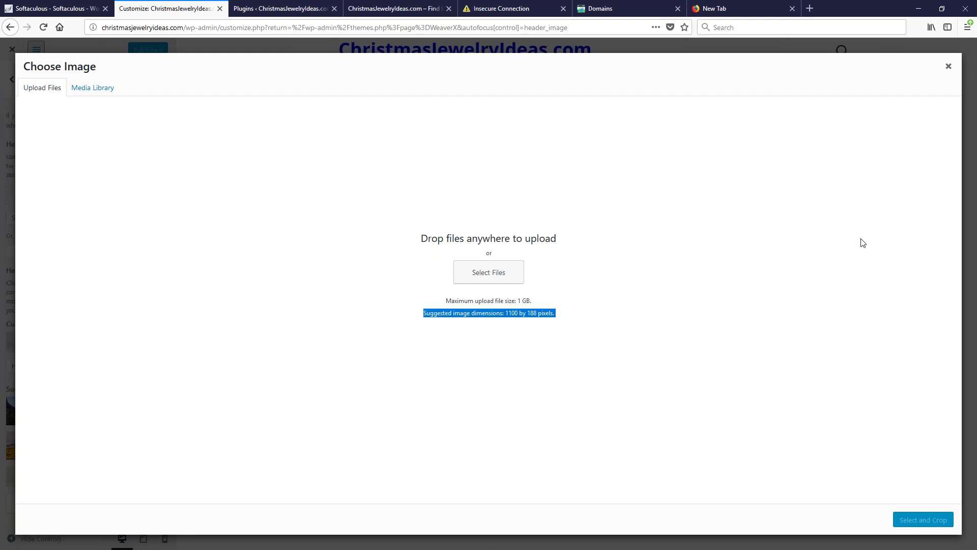
click(948, 66)
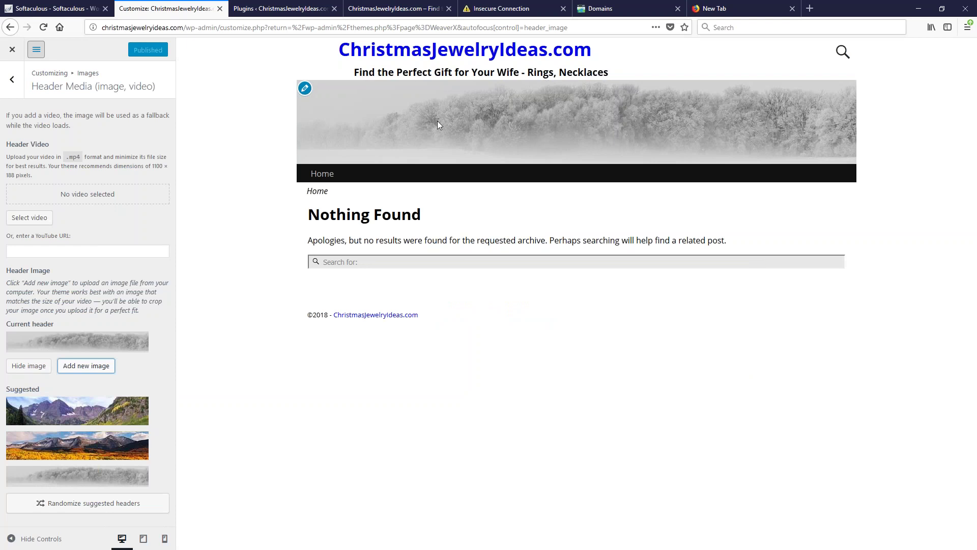
Hide the winter header image, publish, and reload the live site to confirm the banner is gone
click(24, 366)
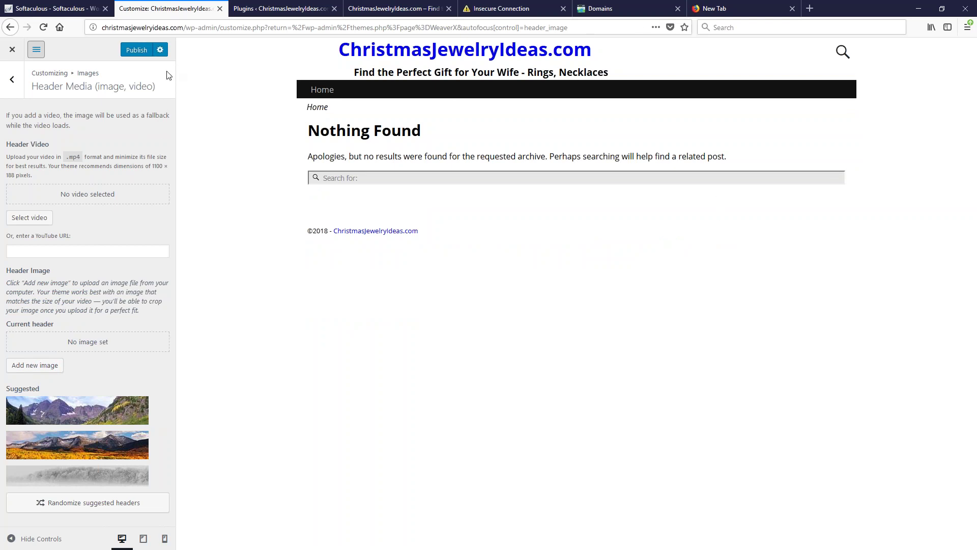
click(143, 51)
click(392, 9)
click(43, 31)
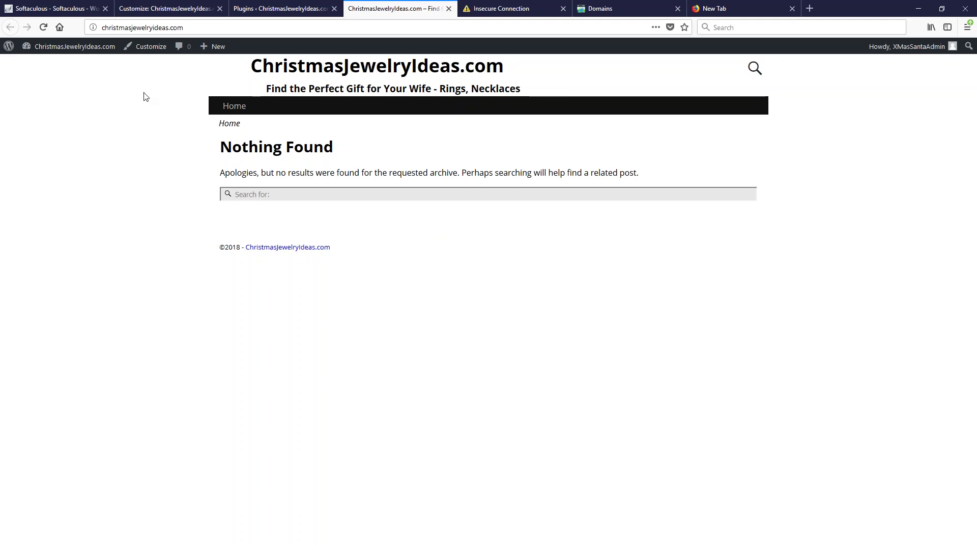
Close the customizer to return to the Weaver Xtreme 4.0.3 Options page
click(137, 46)
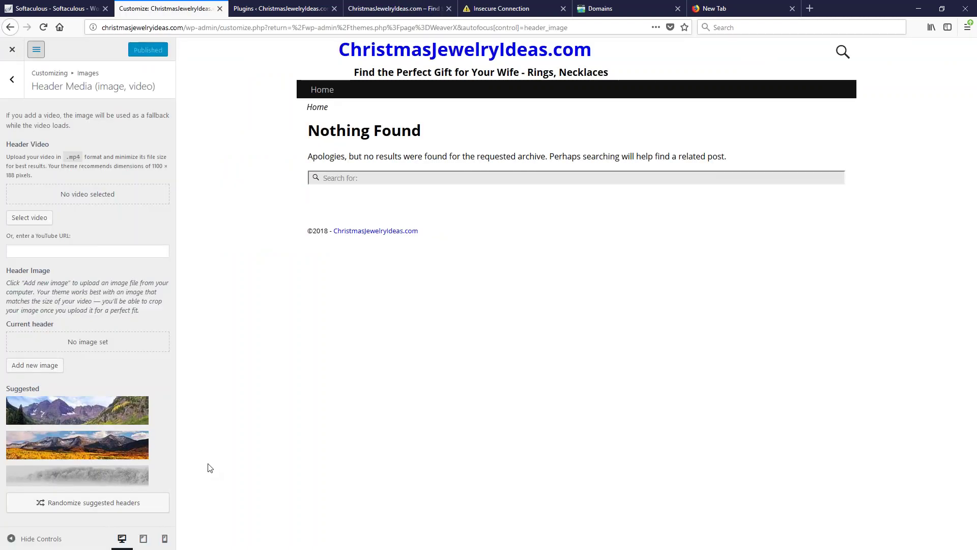
click(12, 50)
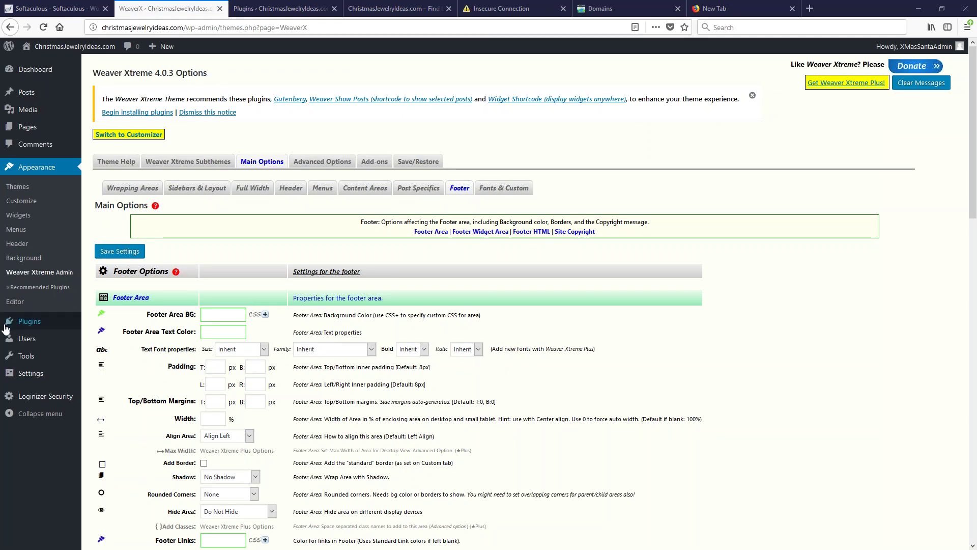
Show the Plugins page listing the active Loginizer and Weaver Xtreme Theme Support plugins
click(31, 321)
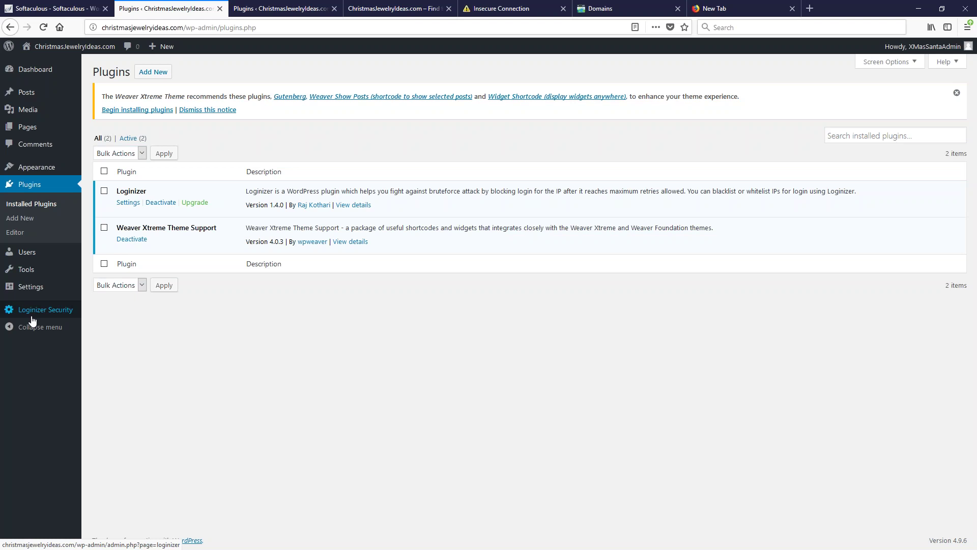
mouse_move(32, 321)
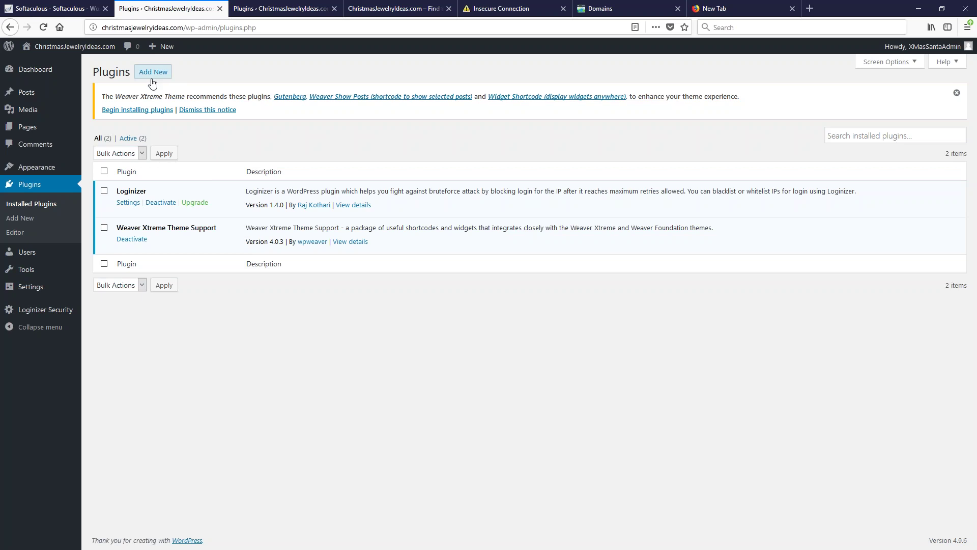
Under Add New, search the plugin directory for 'google xml sitemaps' via the 'googl' suggestion
click(155, 71)
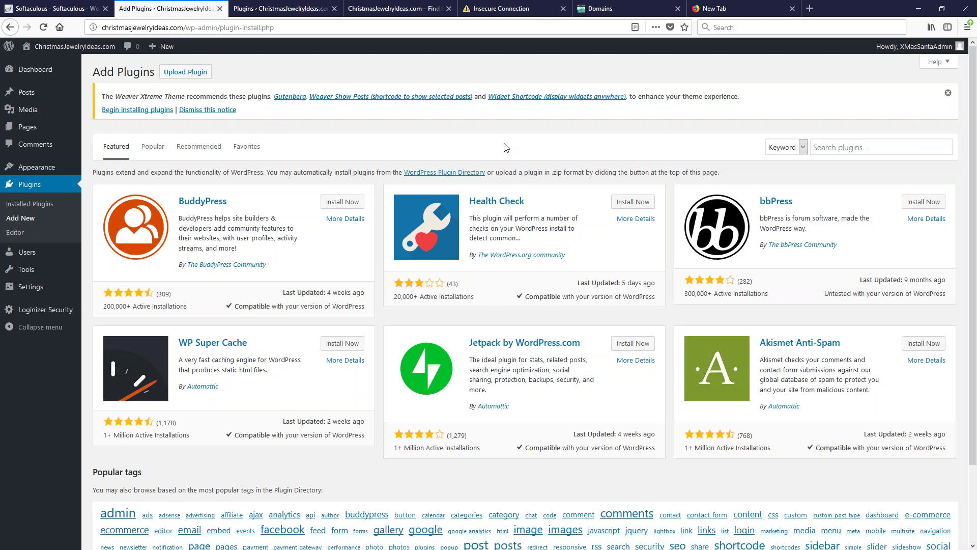
click(829, 145)
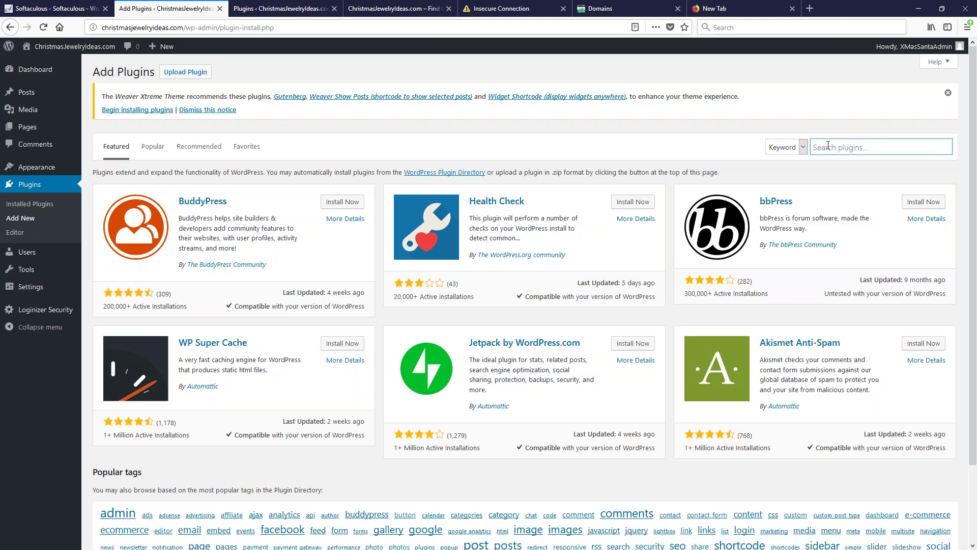
text(googl)
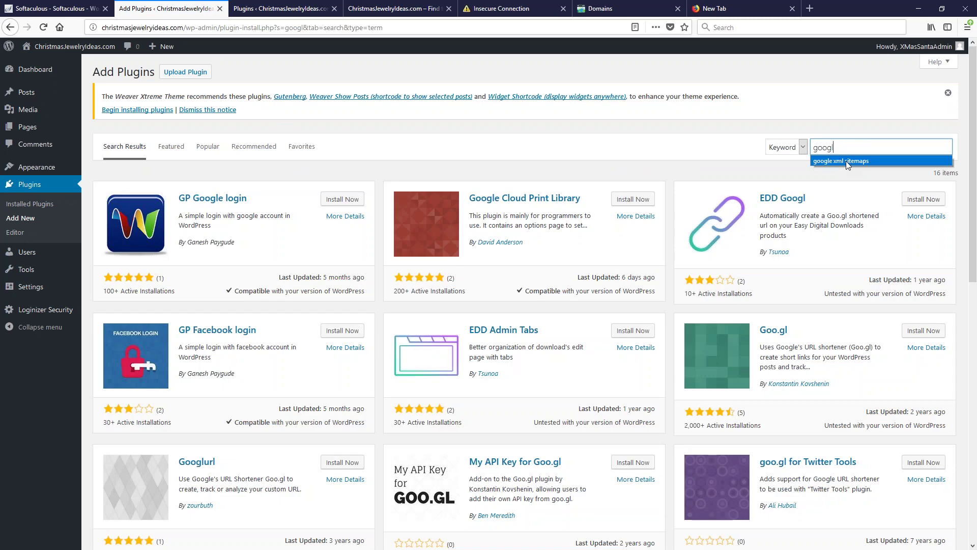
click(845, 161)
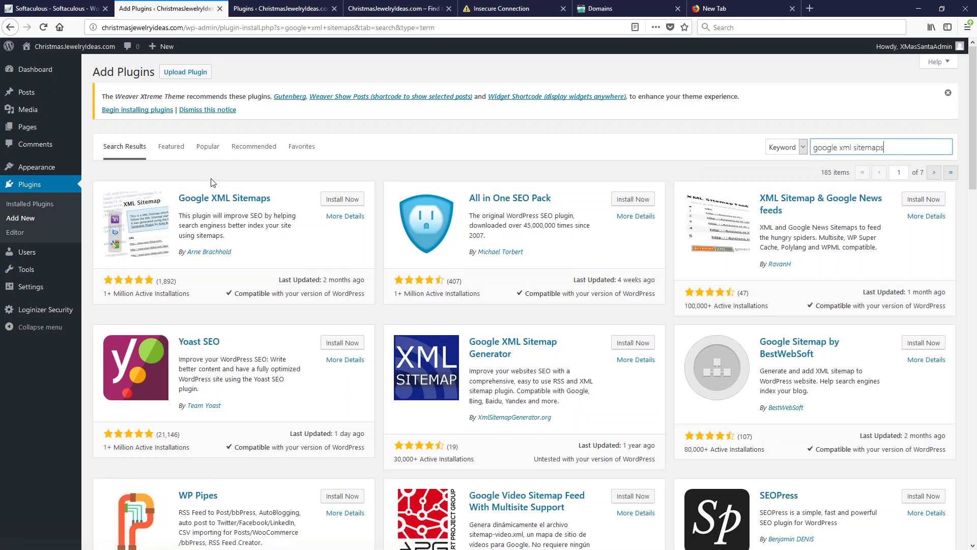
Install Google XML Sitemaps and All in One SEO Pack from the search results, without activating them
click(337, 200)
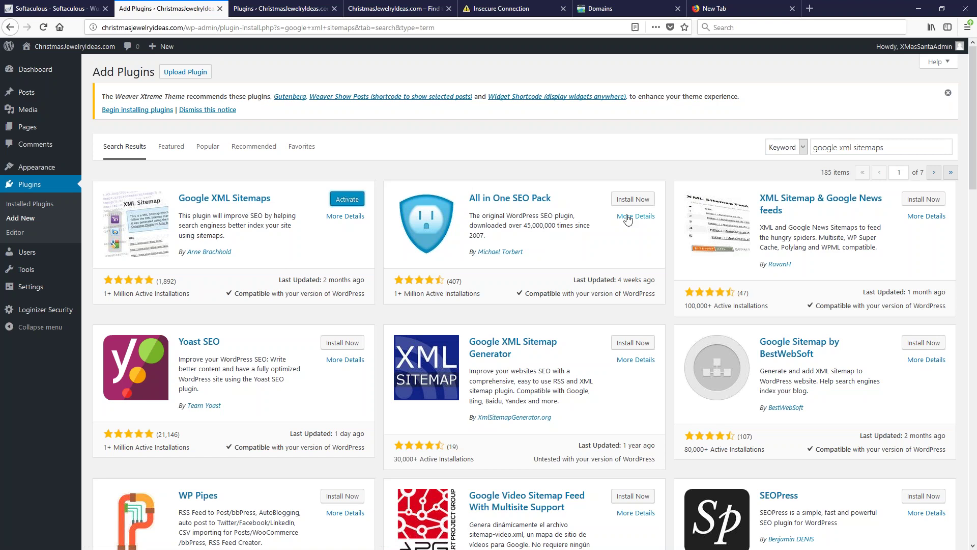
click(632, 199)
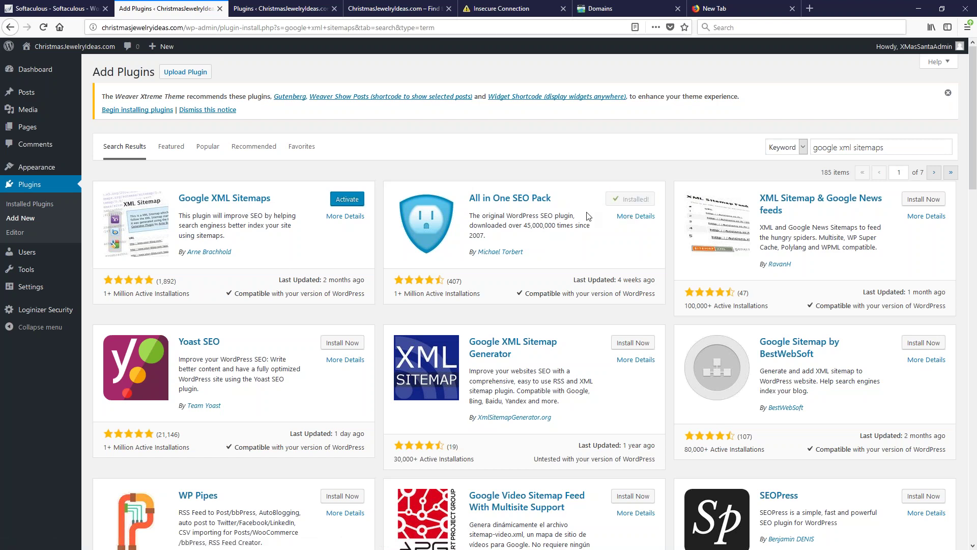
click(350, 201)
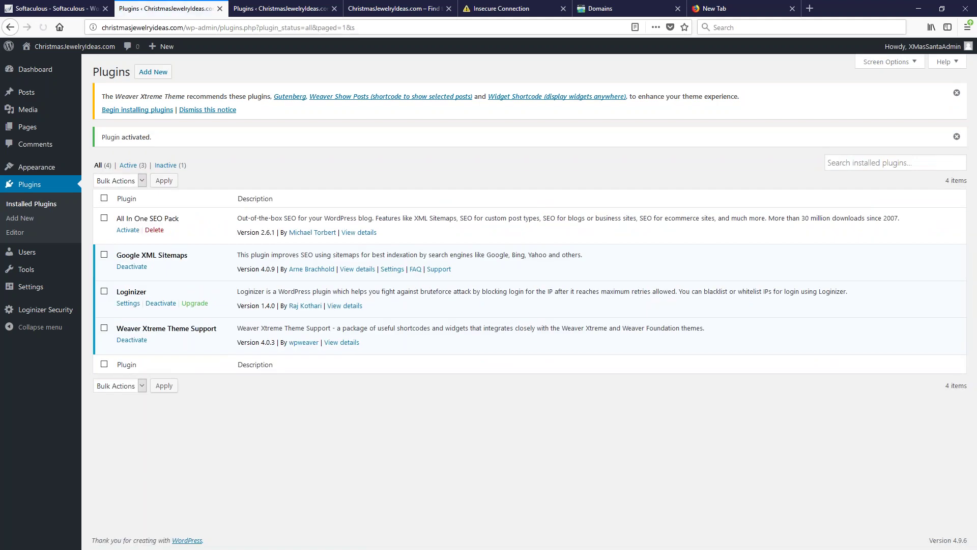
click(126, 235)
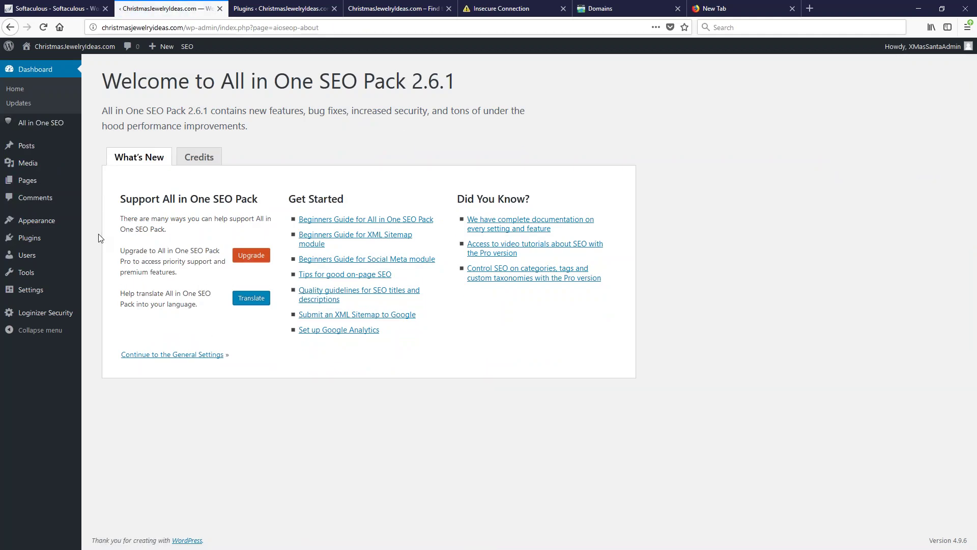
click(35, 243)
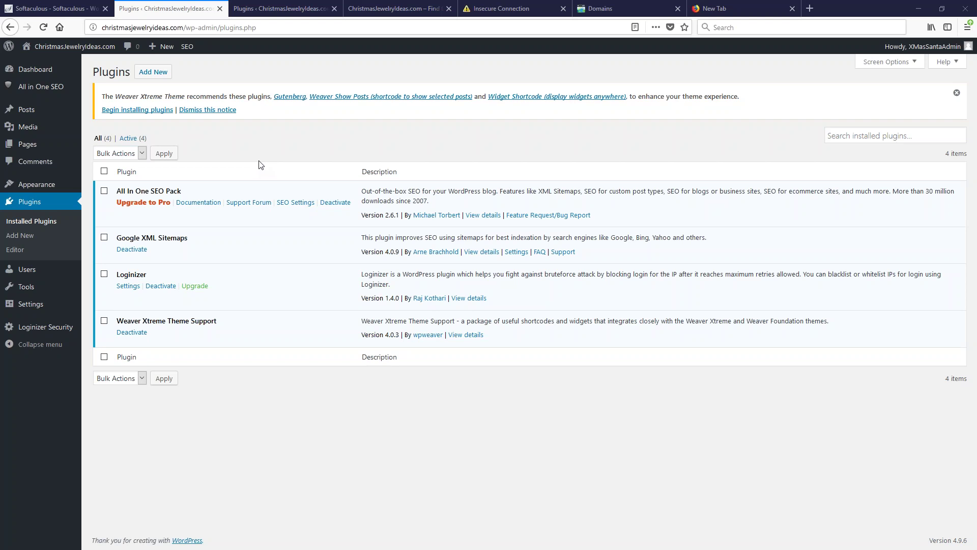
mouse_move(4, 313)
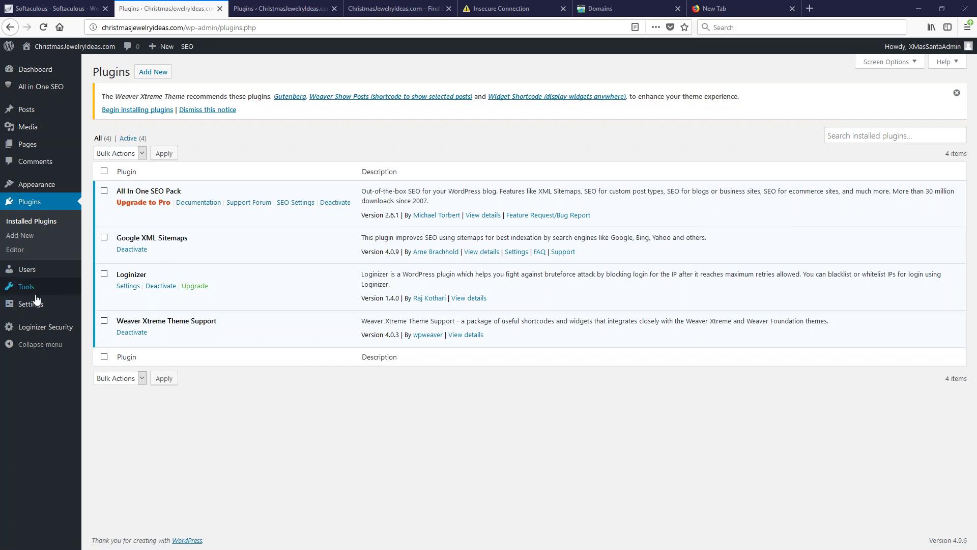
Open Settings > XML-Sitemap to show the XML Sitemap Generator 4.0.9 settings page
click(109, 406)
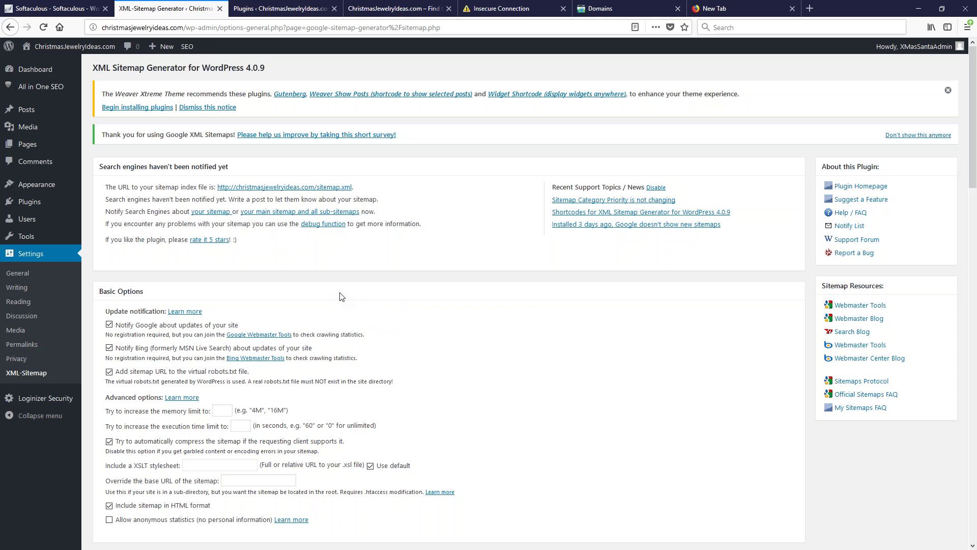
key(alt)
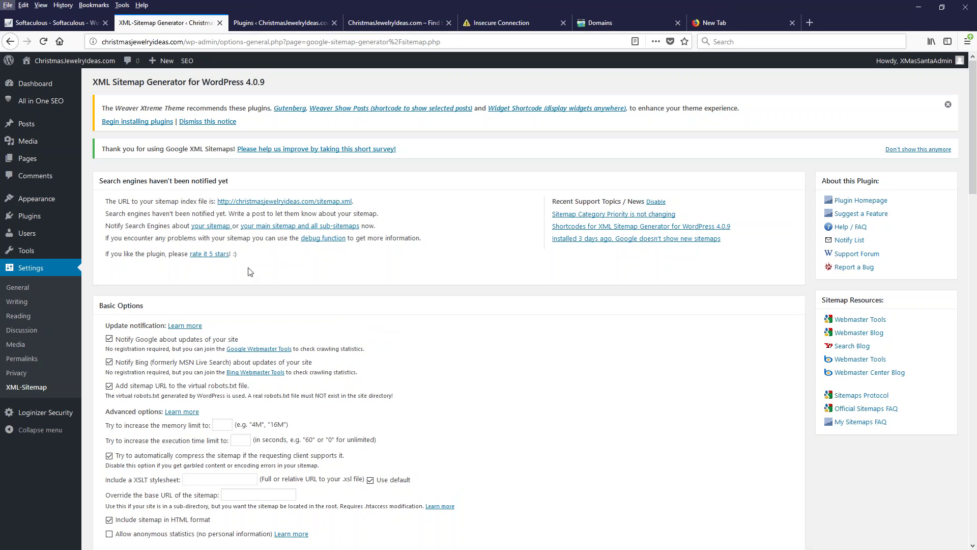
key(Escape)
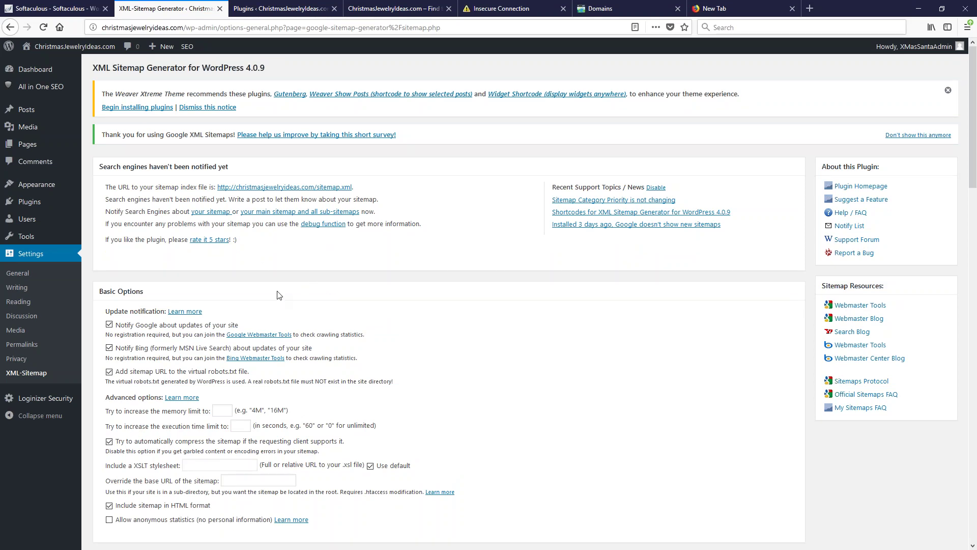